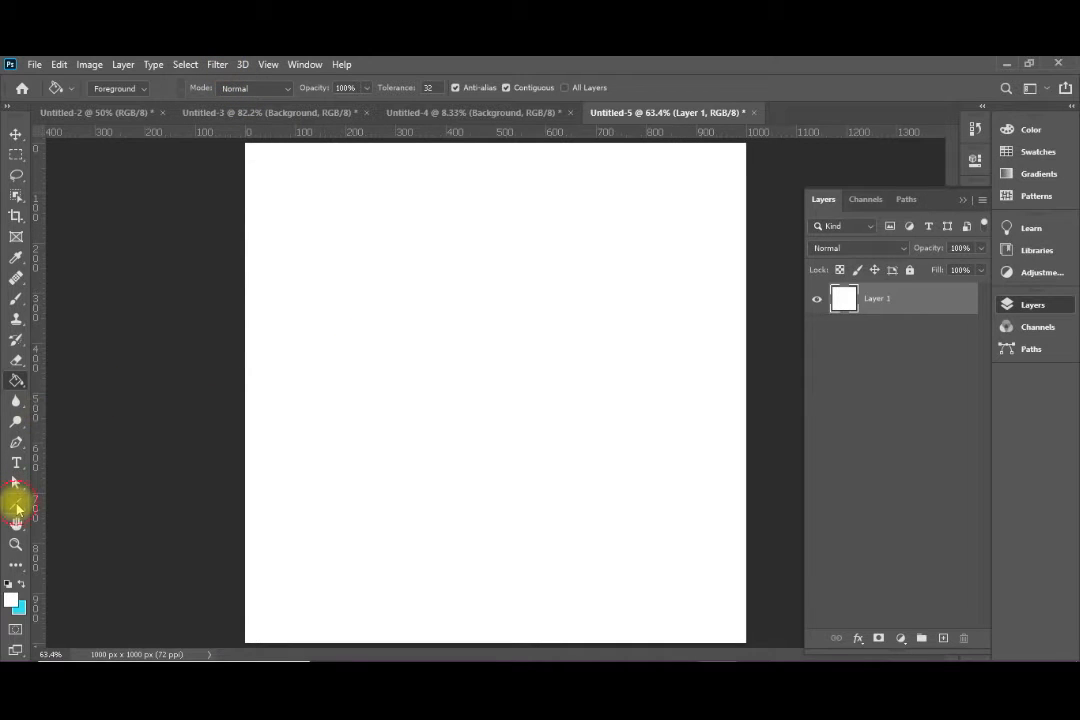
# Choose the Line tool and lay out canvas guides in 10 columns and 10 rows
pyautogui.click(16, 503)
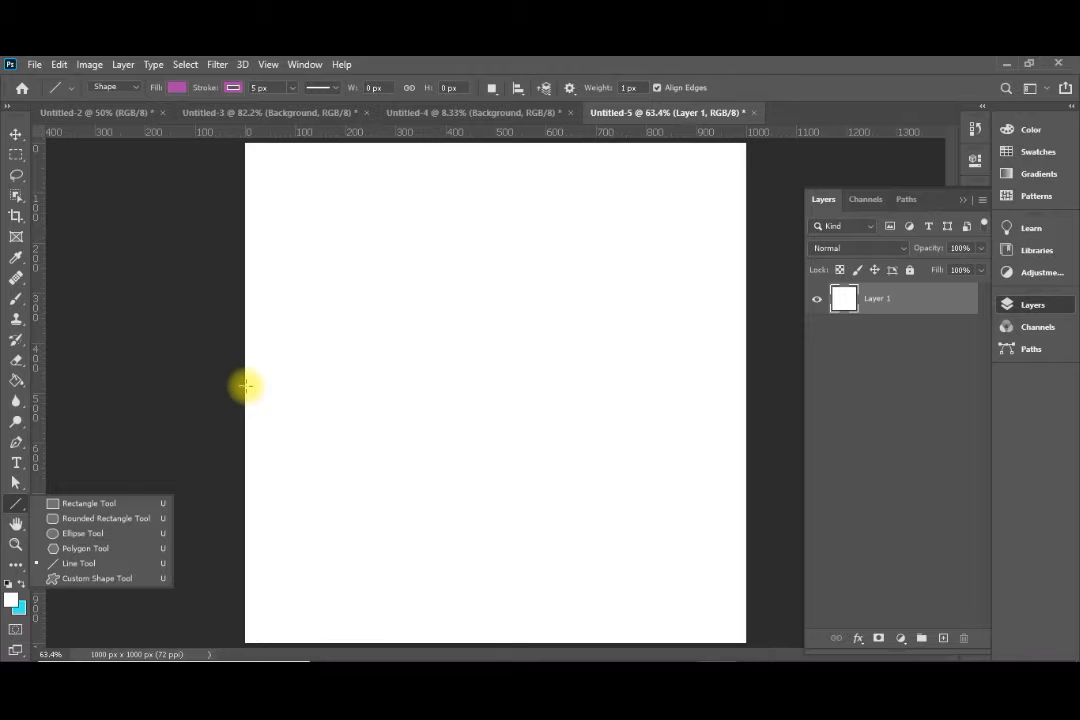
pyautogui.click(268, 64)
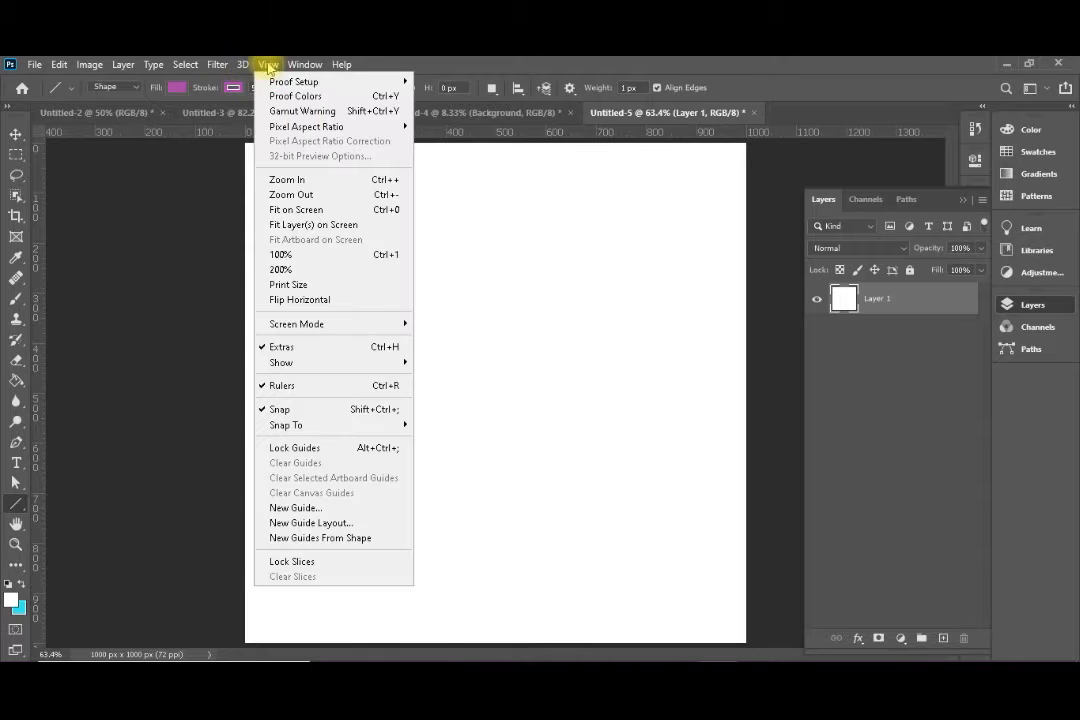
pyautogui.click(377, 522)
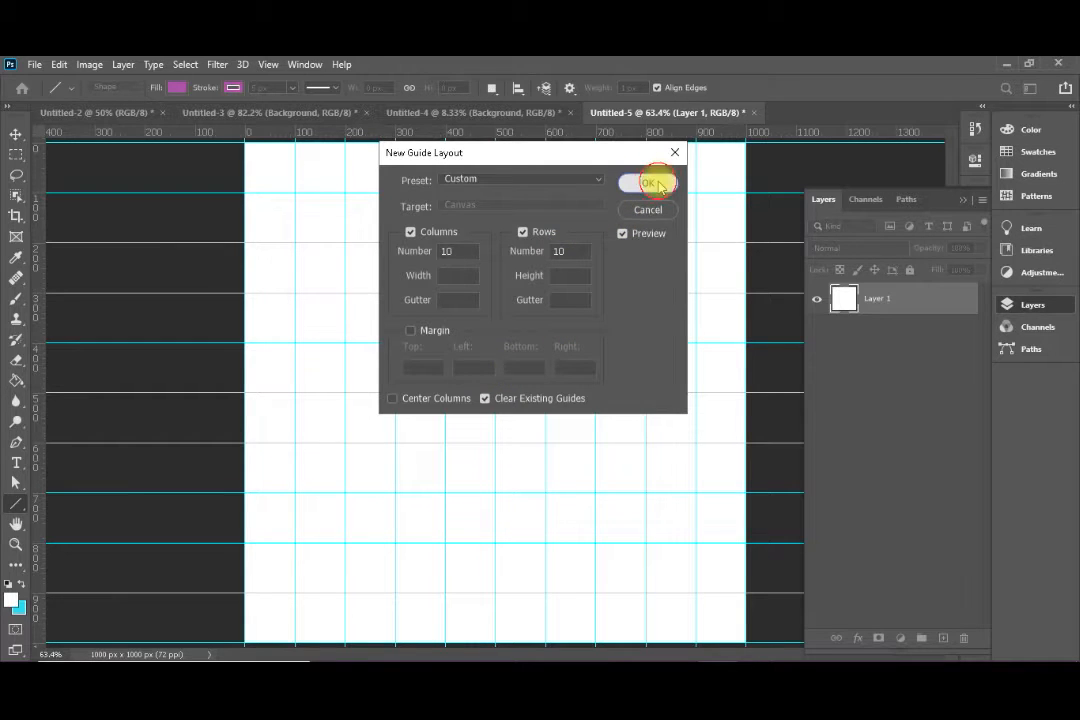
pyautogui.click(646, 181)
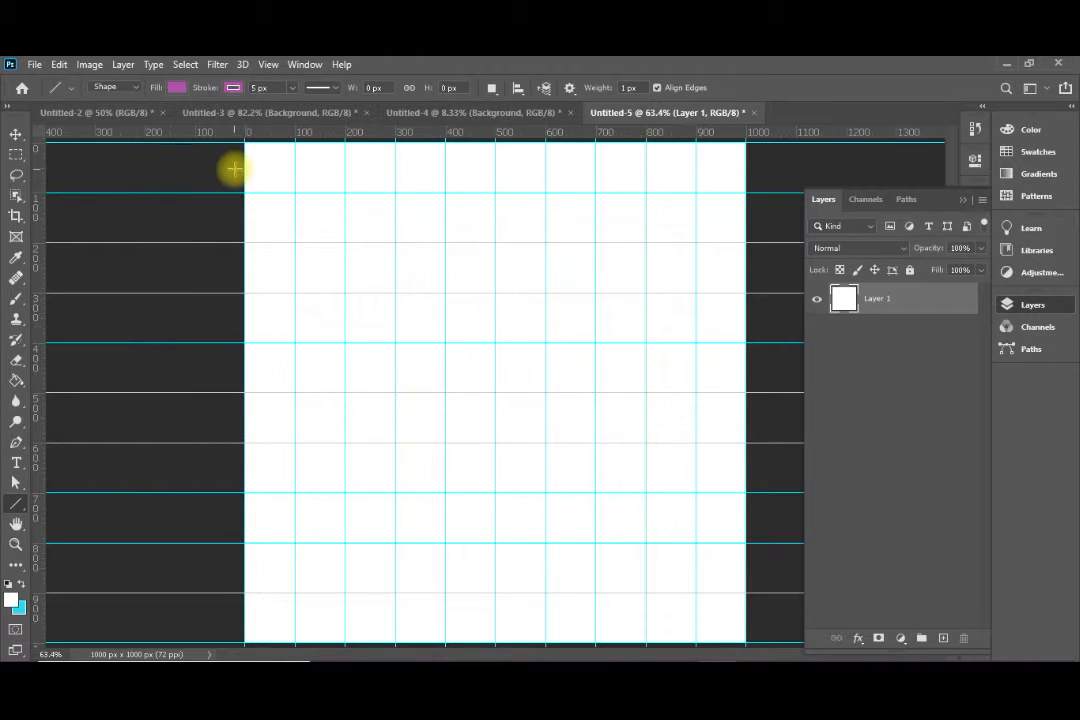
# Draw a 1000 px horizontal line with a 12 px weight across the canvas along the middle guide
pyautogui.click(624, 87)
pyautogui.write('2')
pyautogui.press('Return')
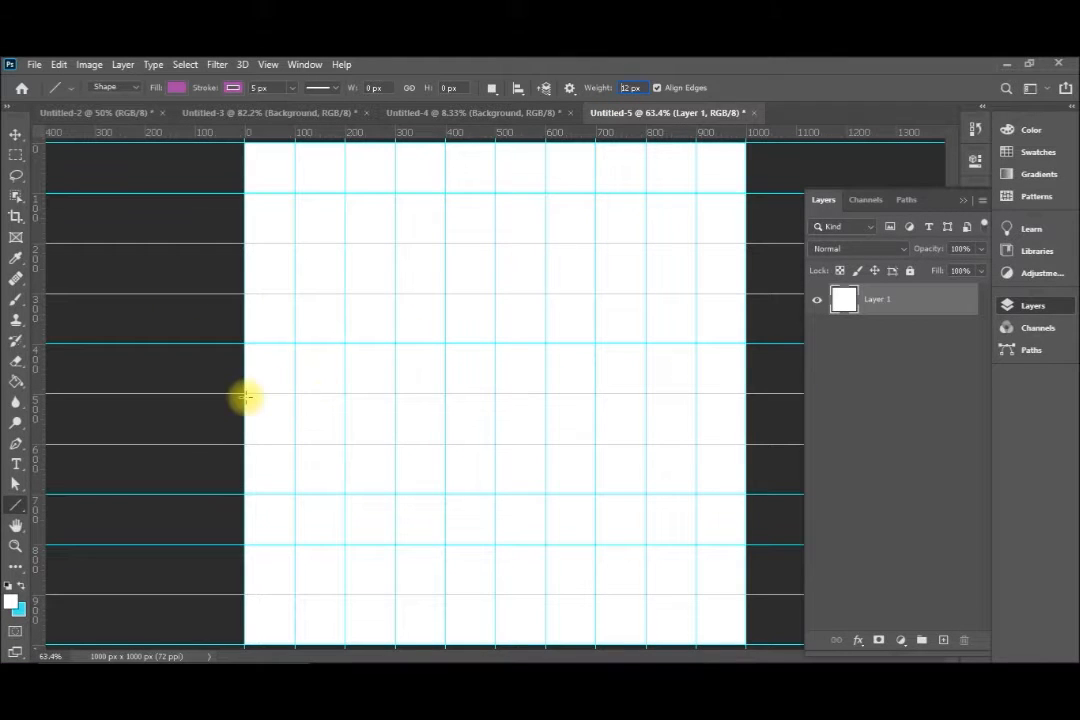
pyautogui.moveTo(245, 393); pyautogui.dragTo(747, 392)
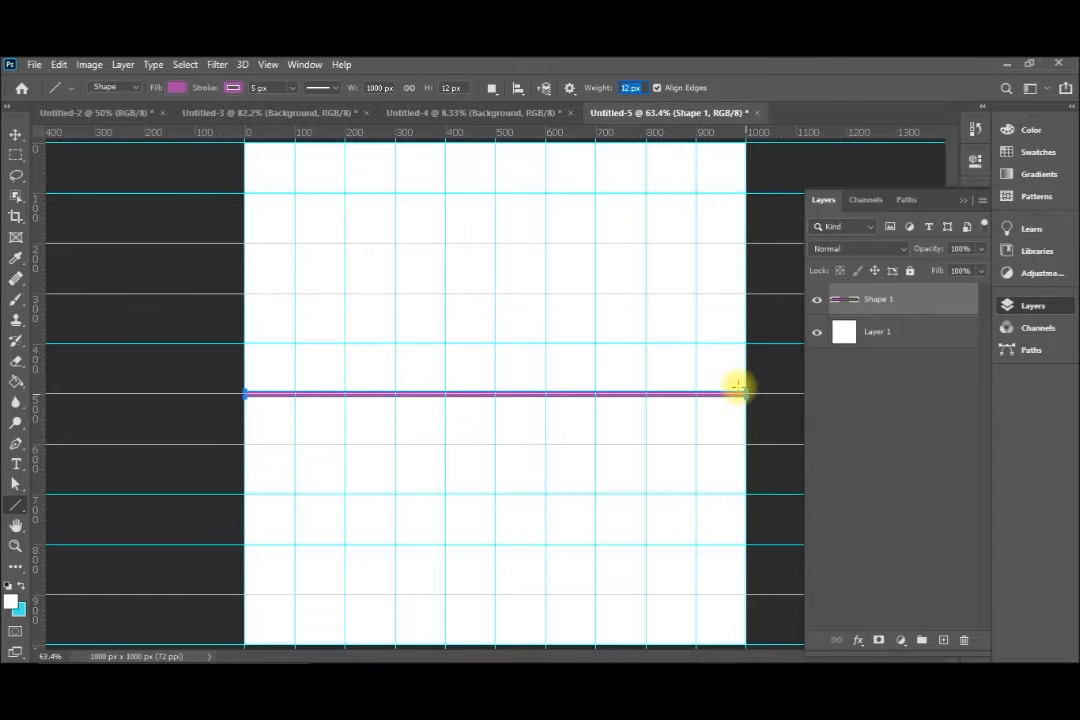
# Convert the horizontal line layer for smart filters
pyautogui.click(217, 64)
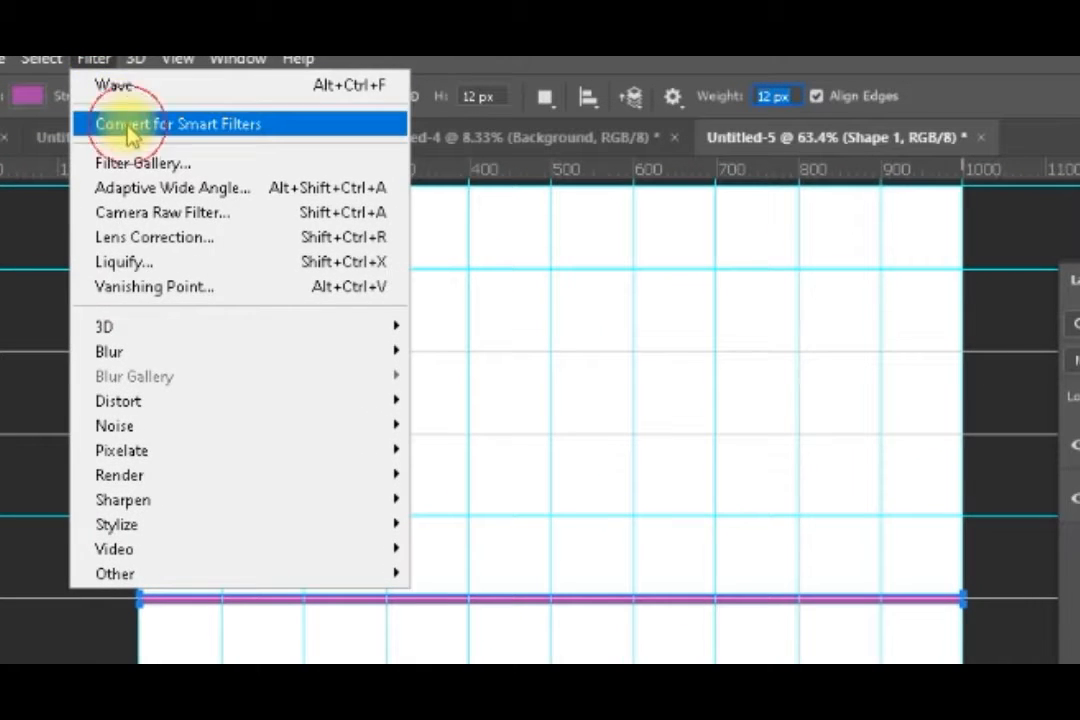
pyautogui.click(130, 135)
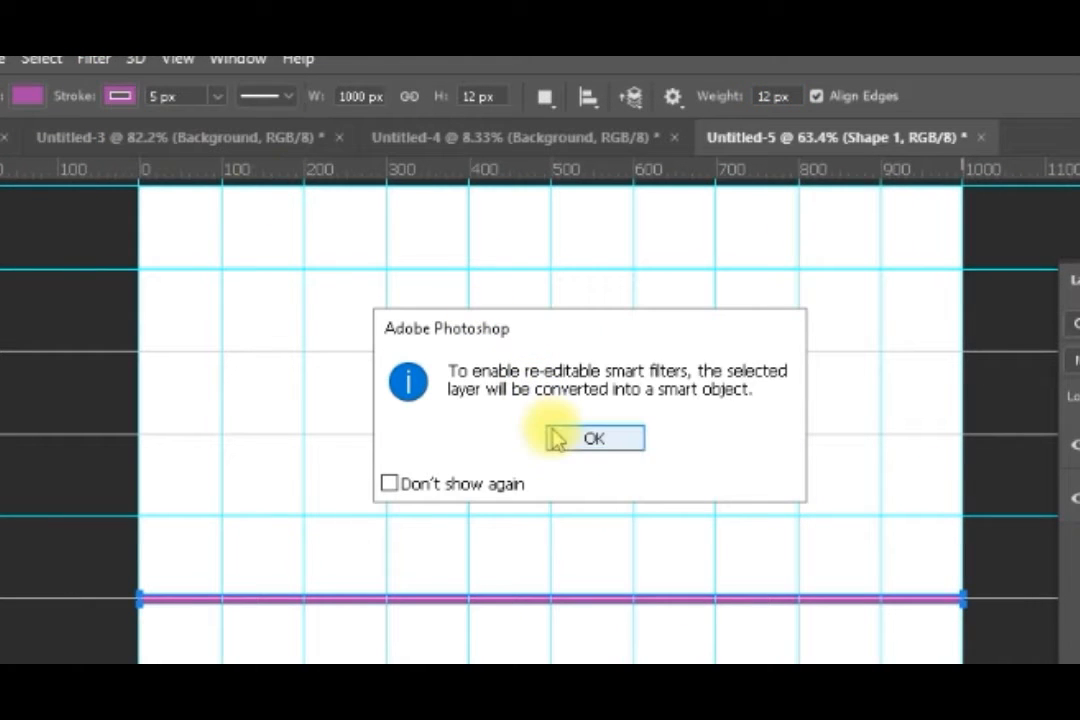
pyautogui.click(557, 440)
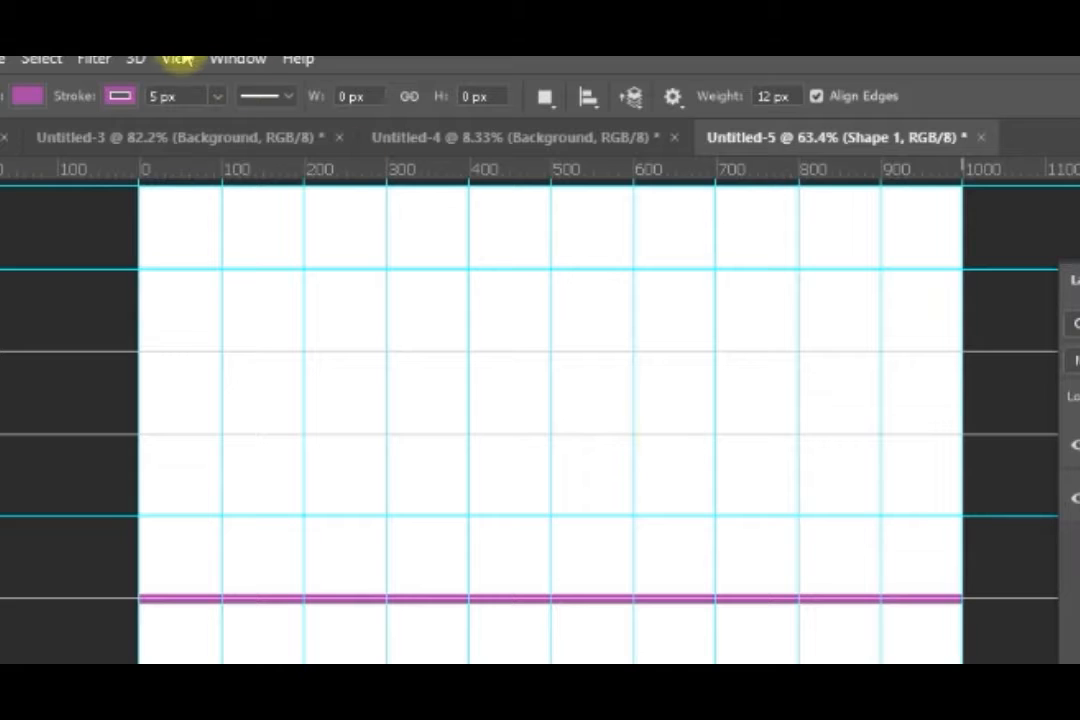
# Start a Wave distortion on the line with 1 generator and 100 as both minimum and maximum wavelength
pyautogui.click(90, 60)
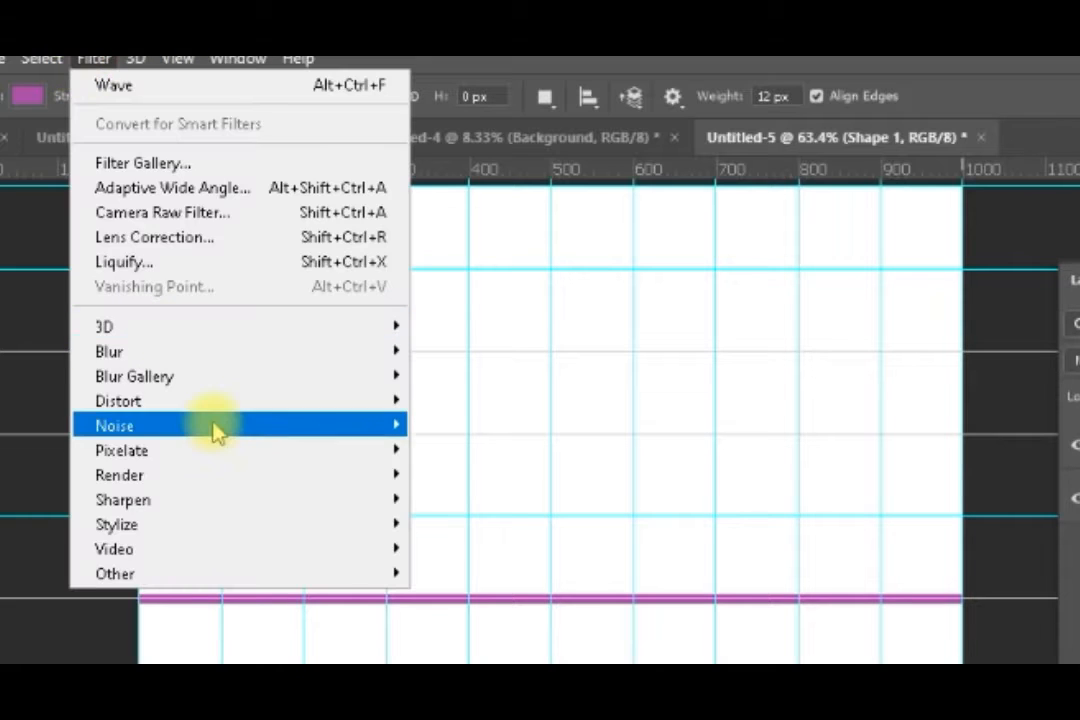
pyautogui.moveTo(282, 410)
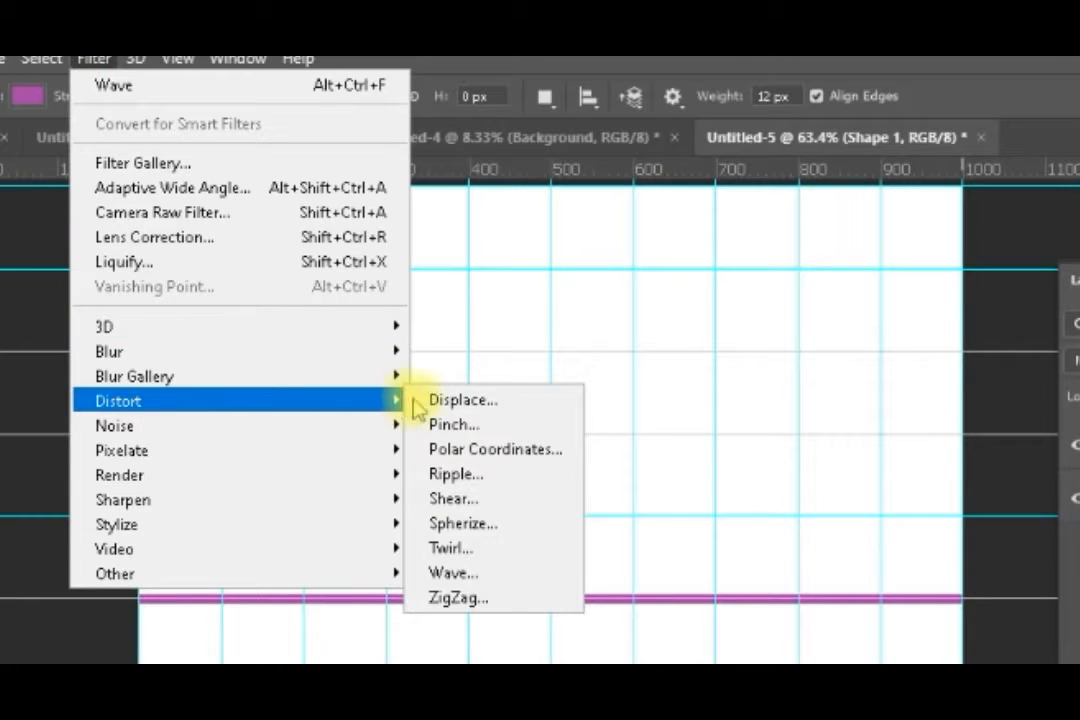
pyautogui.click(468, 575)
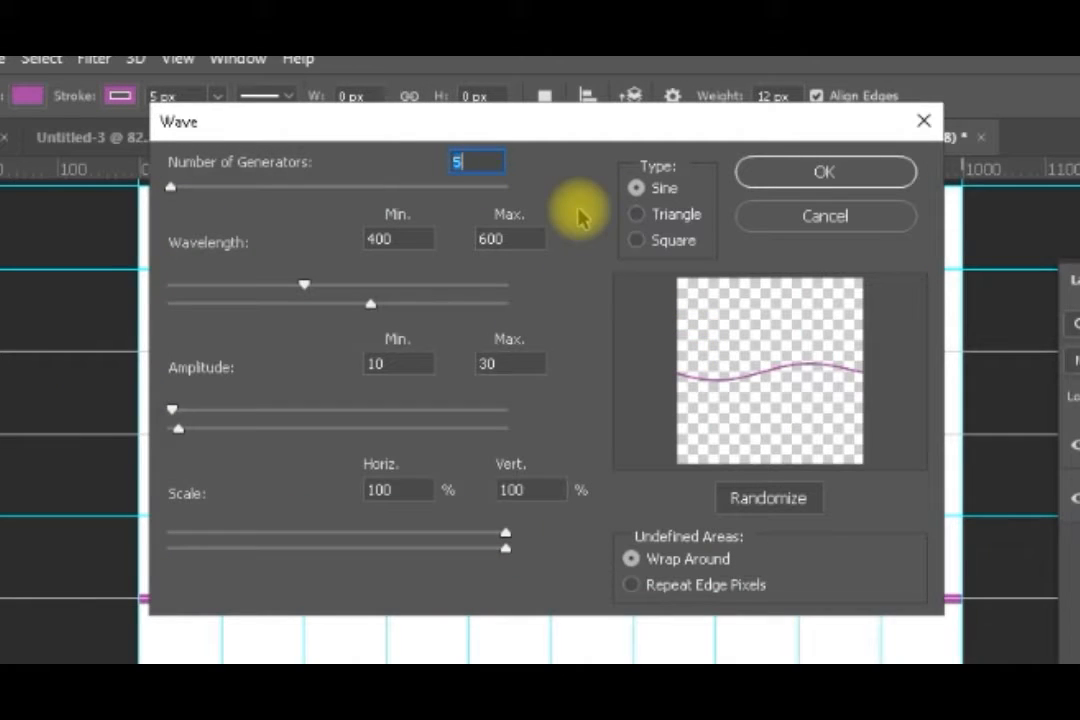
pyautogui.write('1')
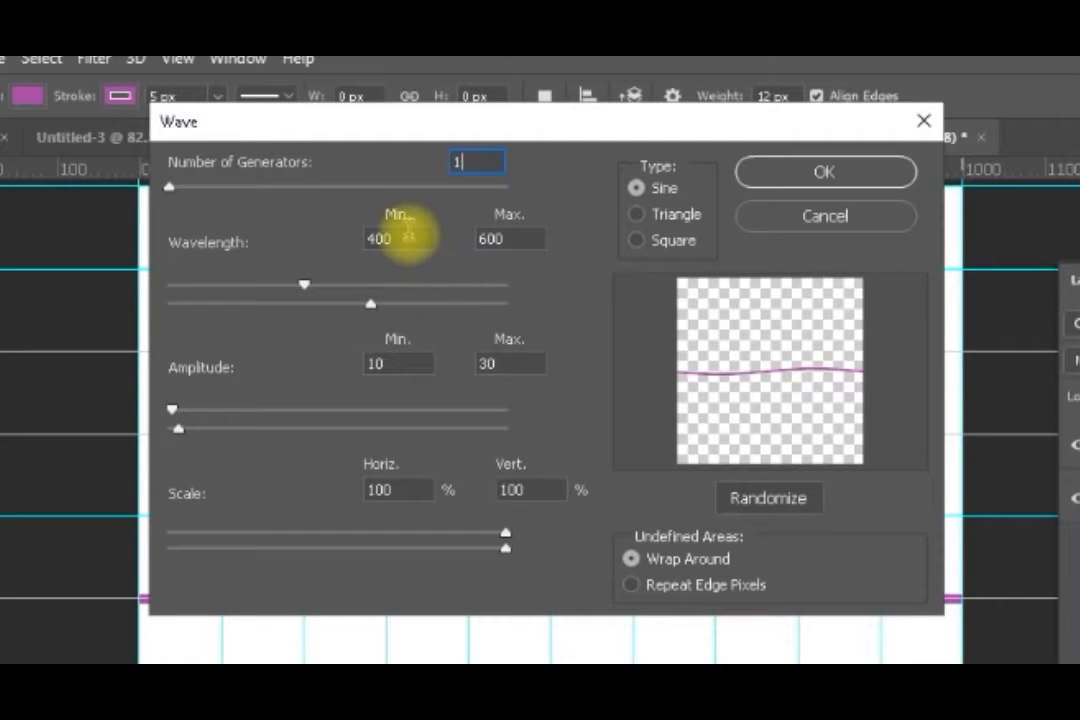
pyautogui.moveTo(408, 236); pyautogui.dragTo(340, 252)
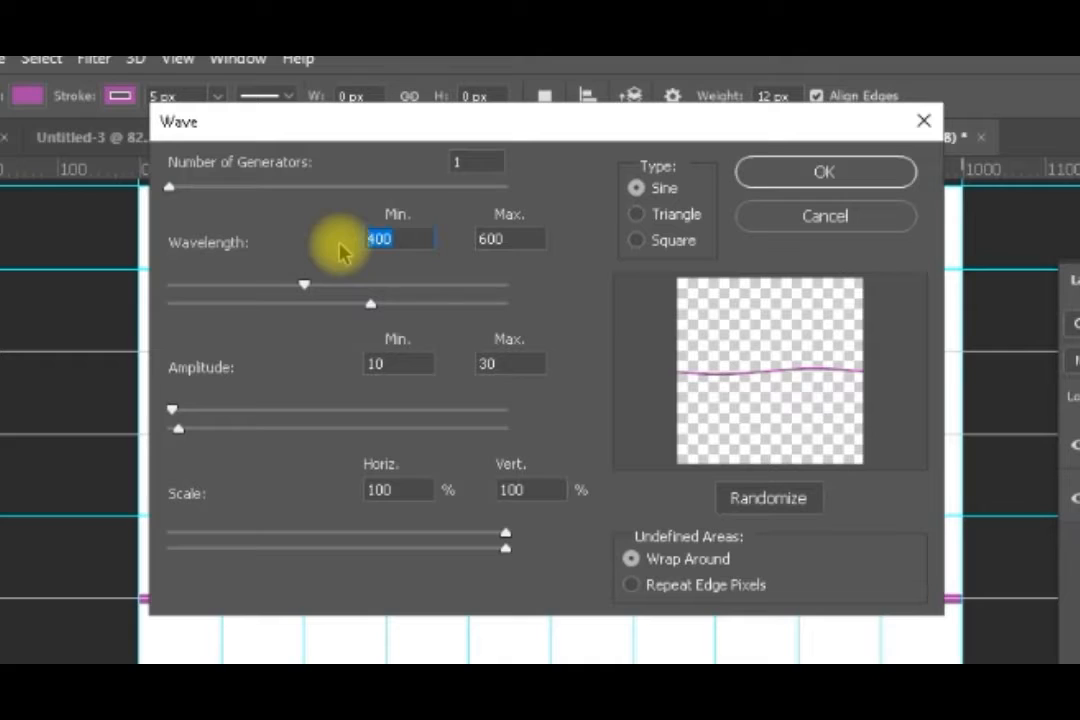
pyautogui.press('Tab')
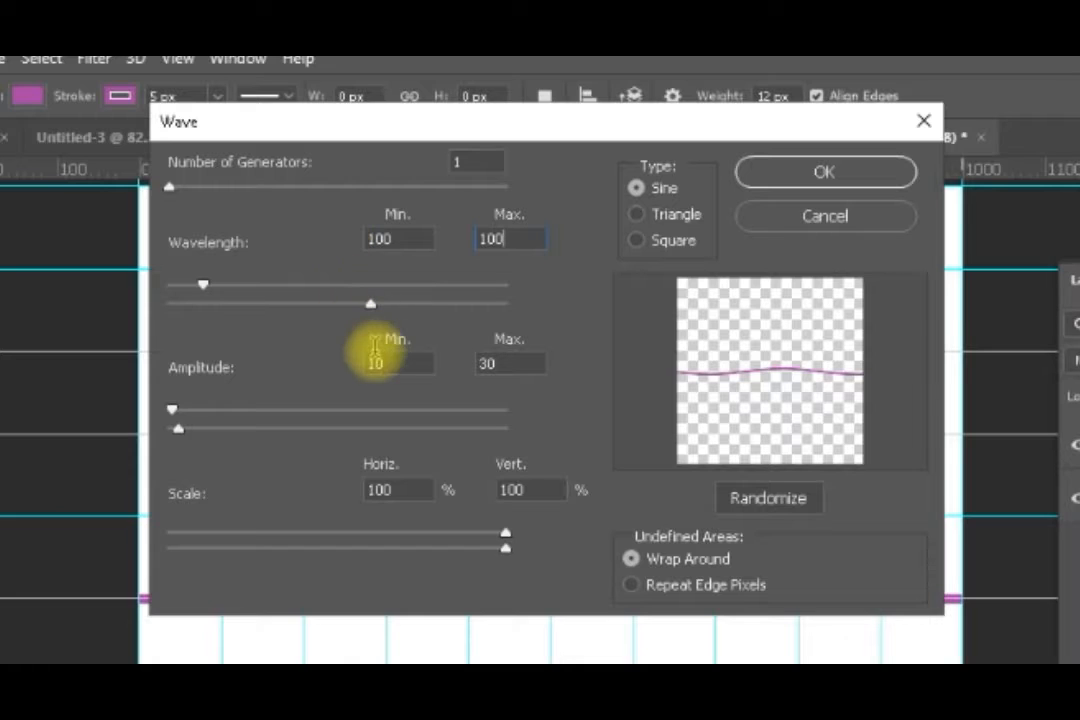
# Set the wave's minimum amplitude to 100 and maximum to 101, and apply the filter
pyautogui.click(390, 366)
pyautogui.moveTo(390, 366); pyautogui.dragTo(357, 377)
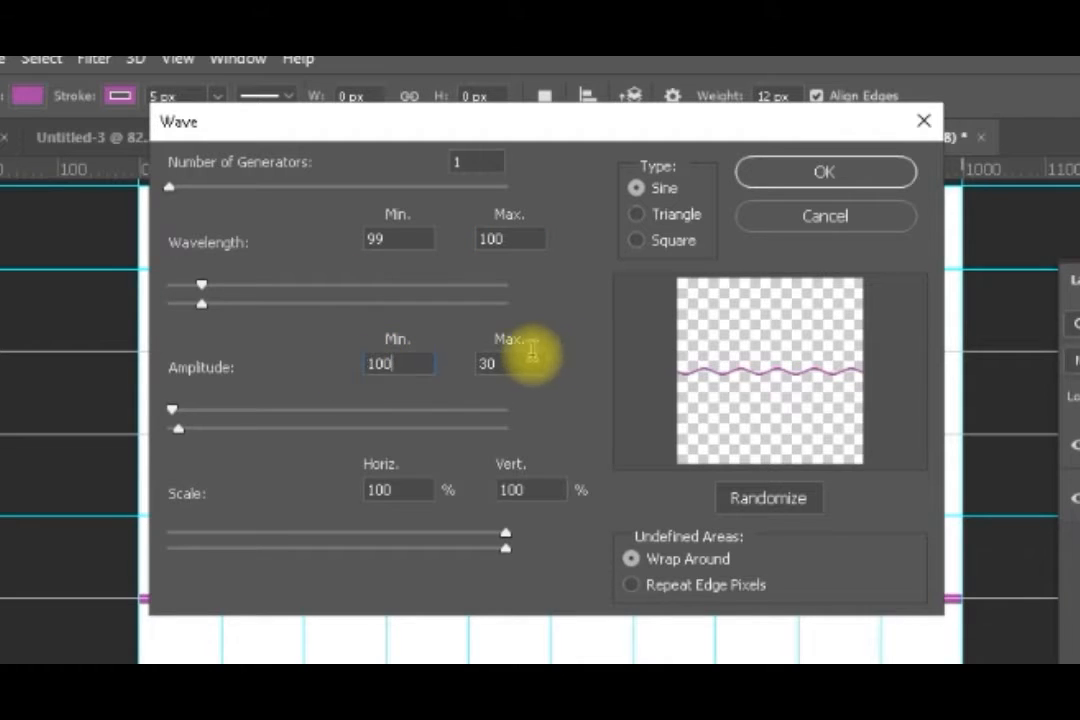
pyautogui.click(478, 365)
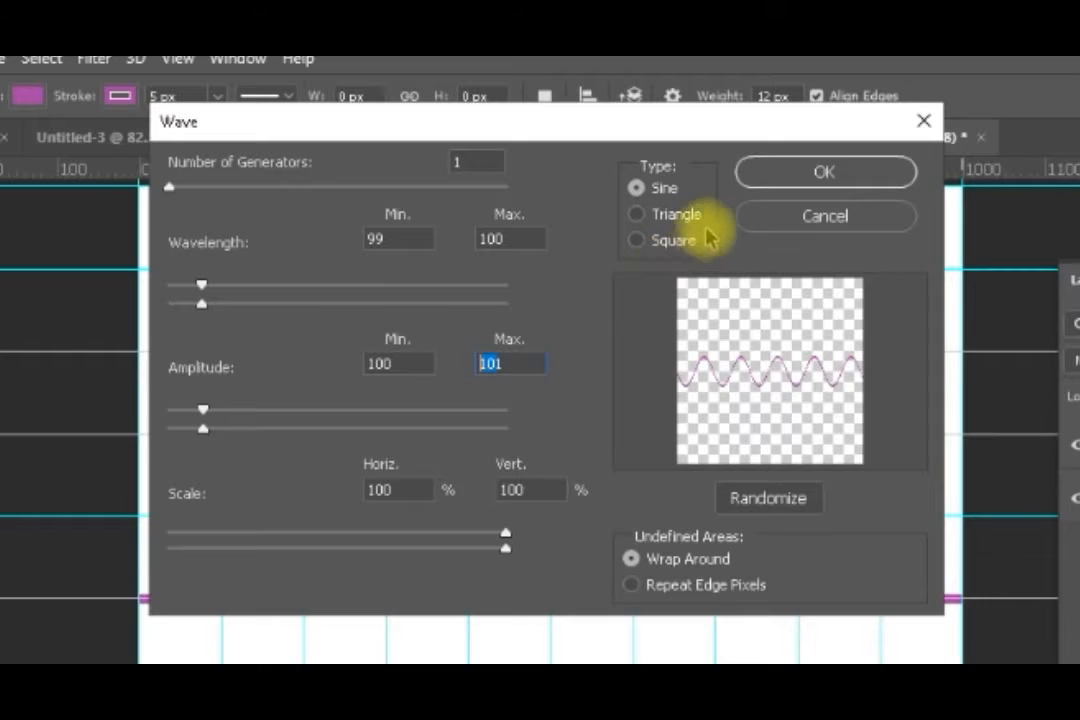
pyautogui.click(781, 190)
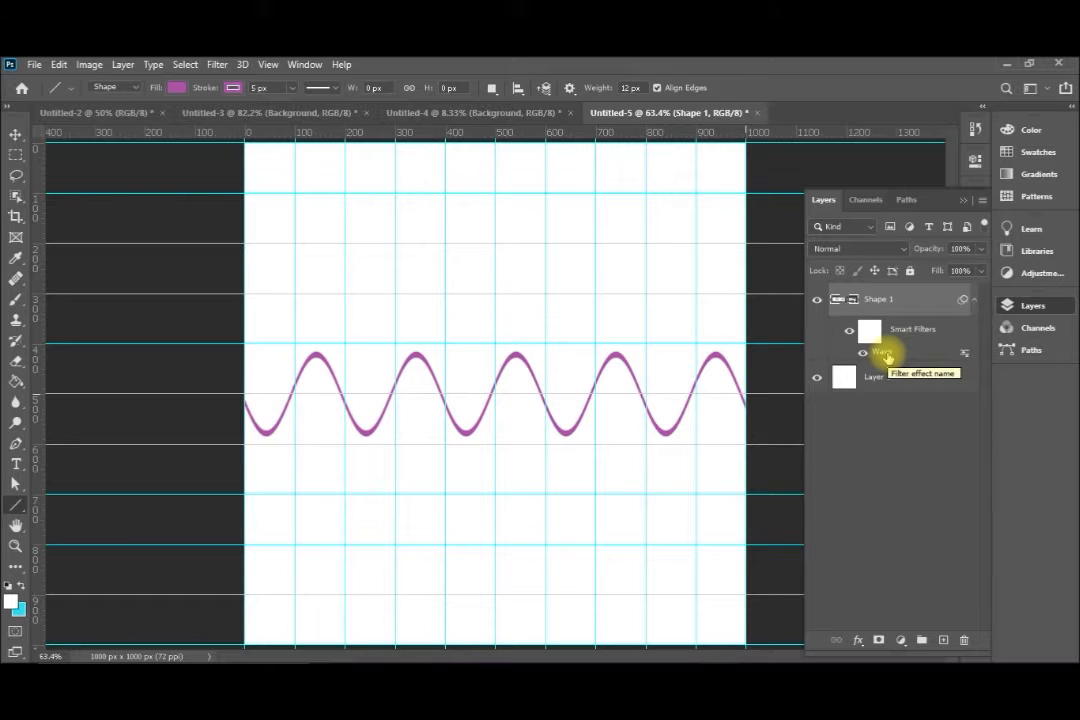
# Reopen the line's Wave smart filter and apply a maximum amplitude of 999
pyautogui.doubleClick(886, 353)
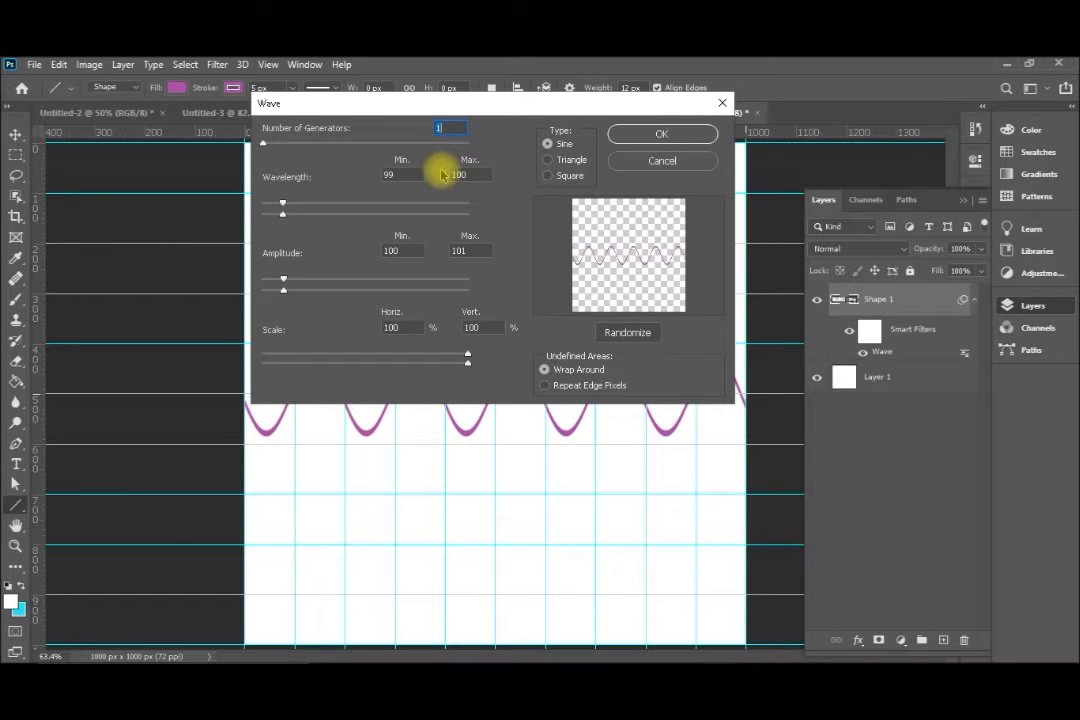
pyautogui.click(410, 175)
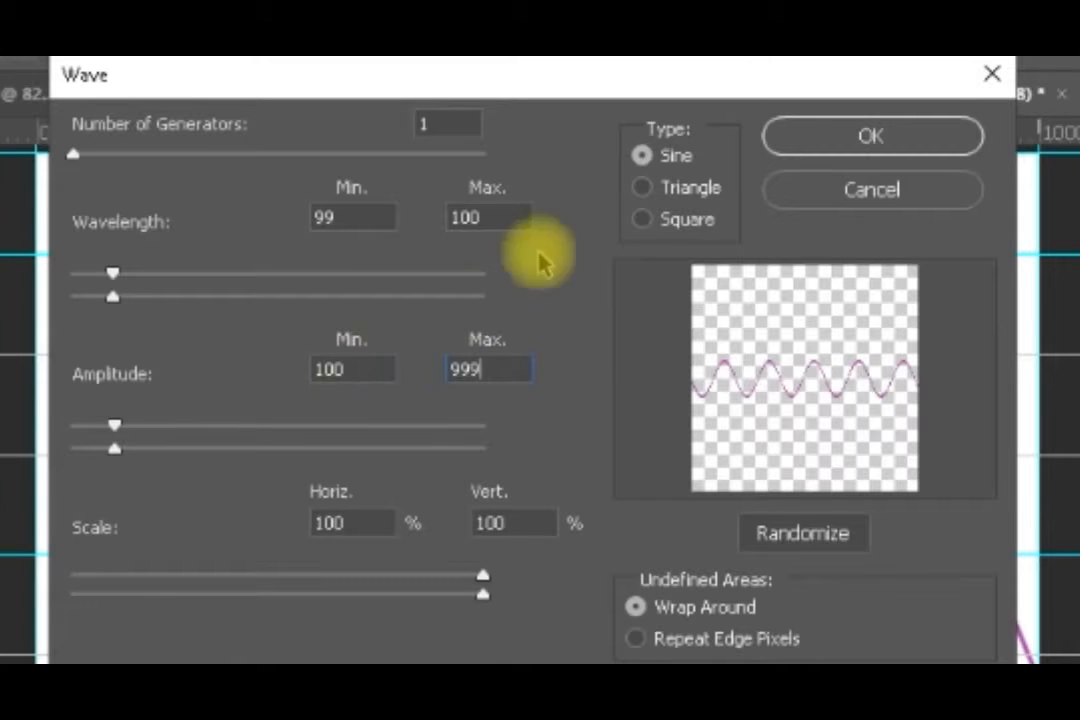
pyautogui.click(790, 142)
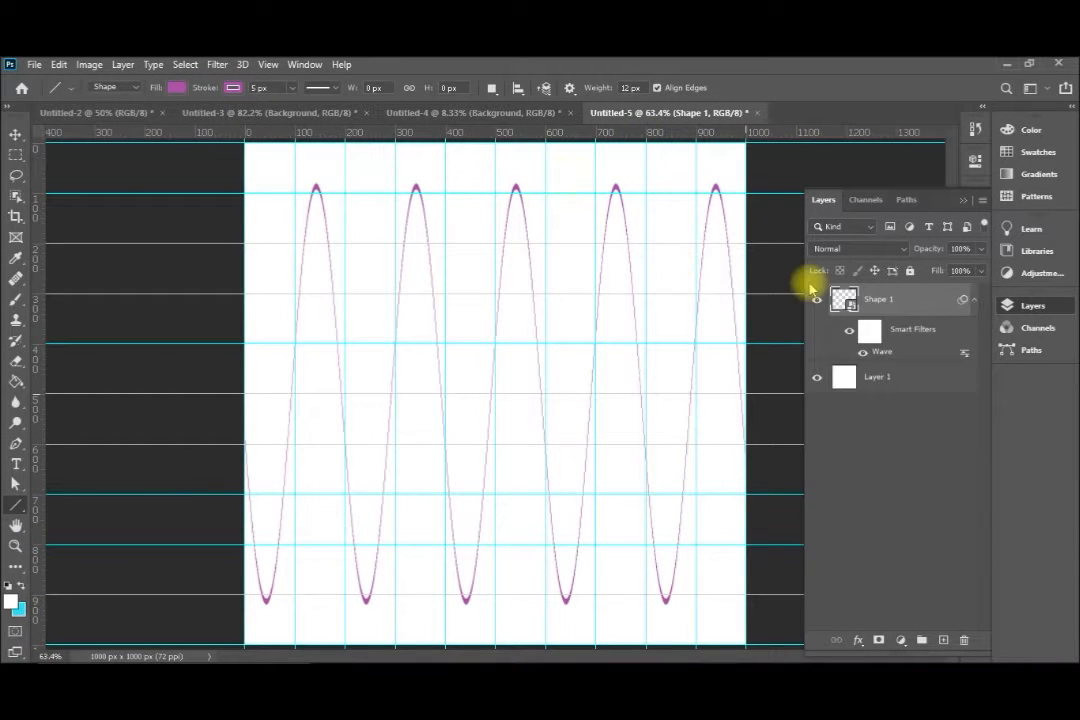
# Edit the Wave smart filter to a maximum amplitude of 100 and 3 generators
pyautogui.doubleClick(888, 353)
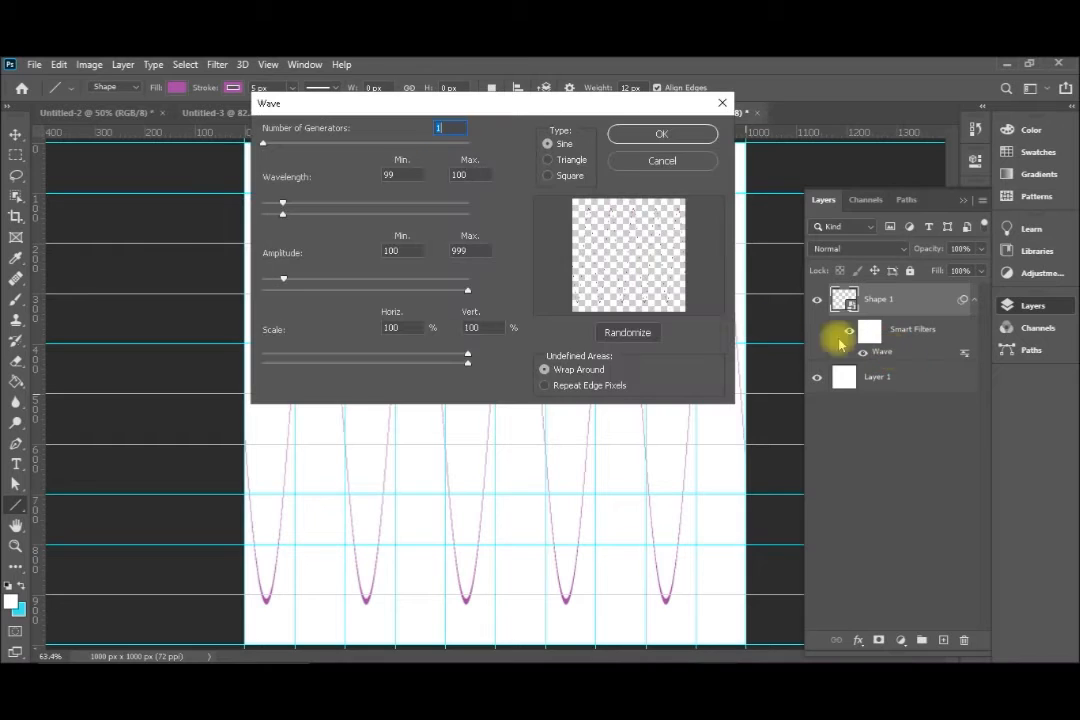
pyautogui.moveTo(466, 251); pyautogui.dragTo(434, 254)
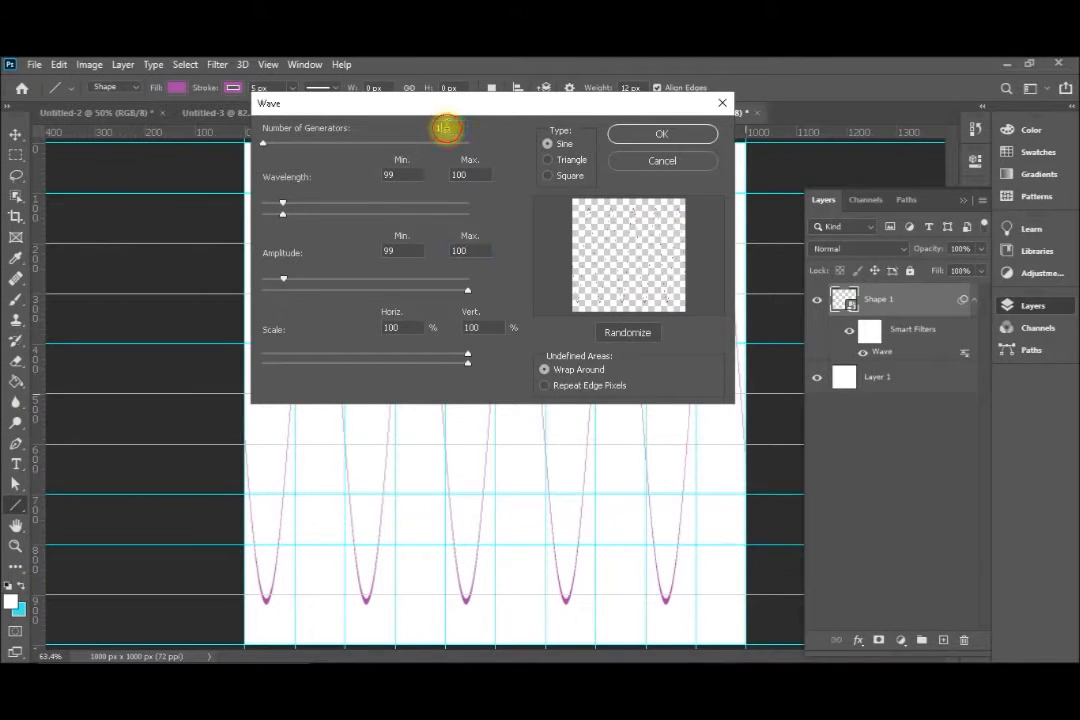
pyautogui.click(447, 128)
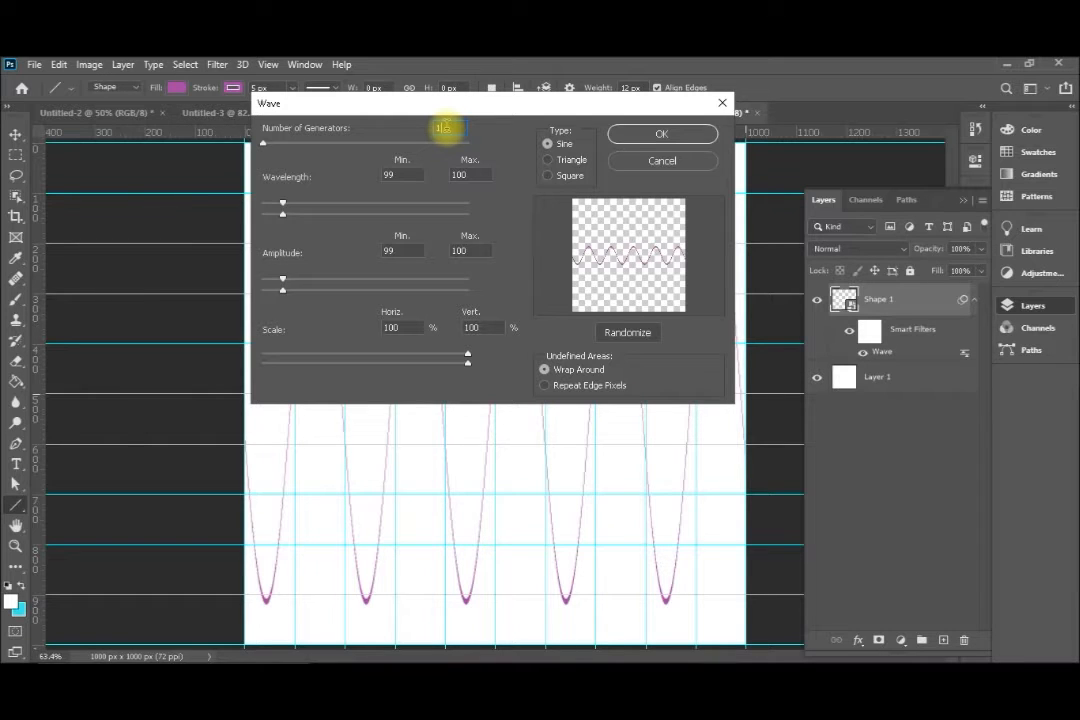
pyautogui.press('BackSpace')
pyautogui.write('3')
pyautogui.click(668, 134)
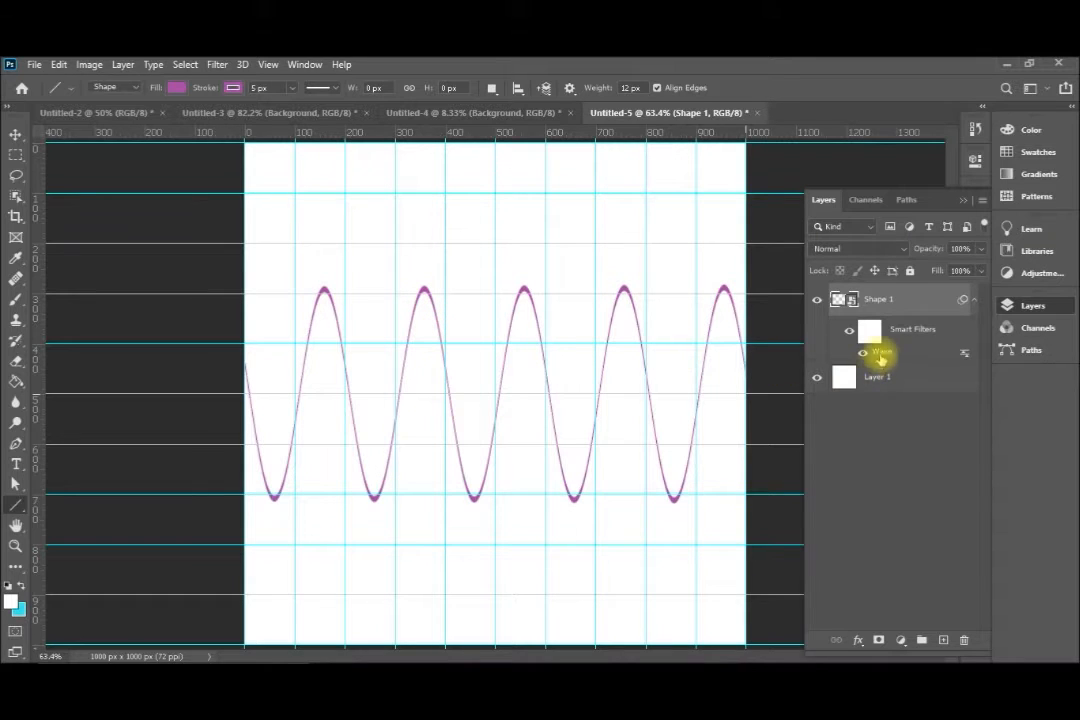
# Set the Wave smart filter's minimum wavelength to 10 and apply it
pyautogui.doubleClick(884, 351)
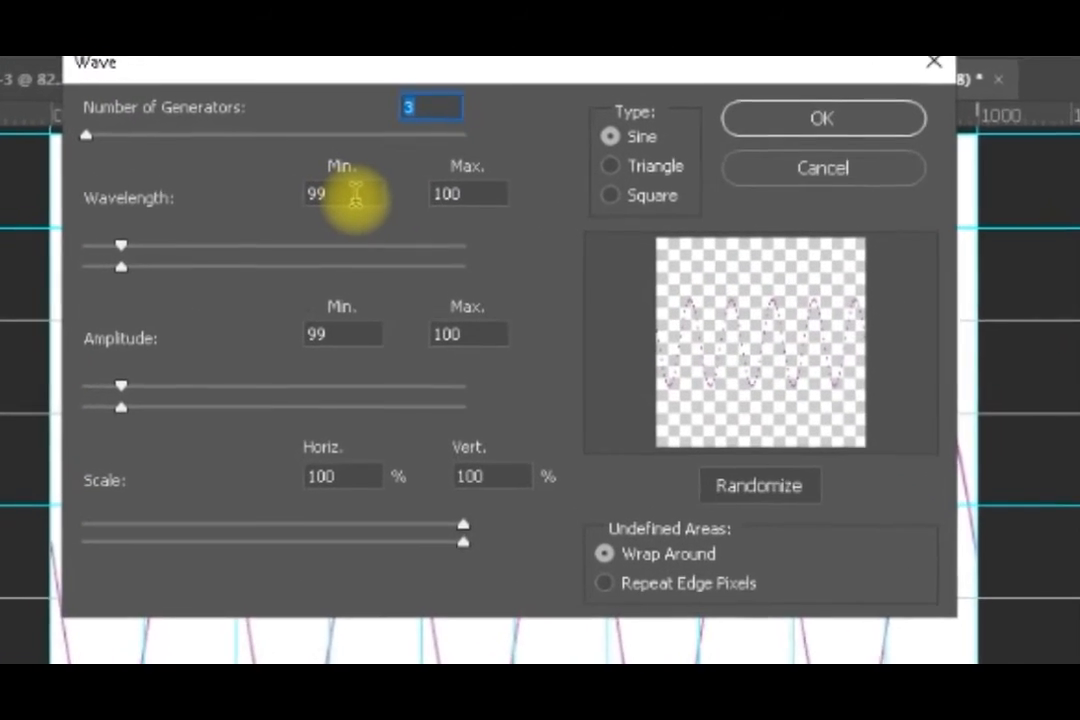
pyautogui.moveTo(369, 188); pyautogui.dragTo(294, 202)
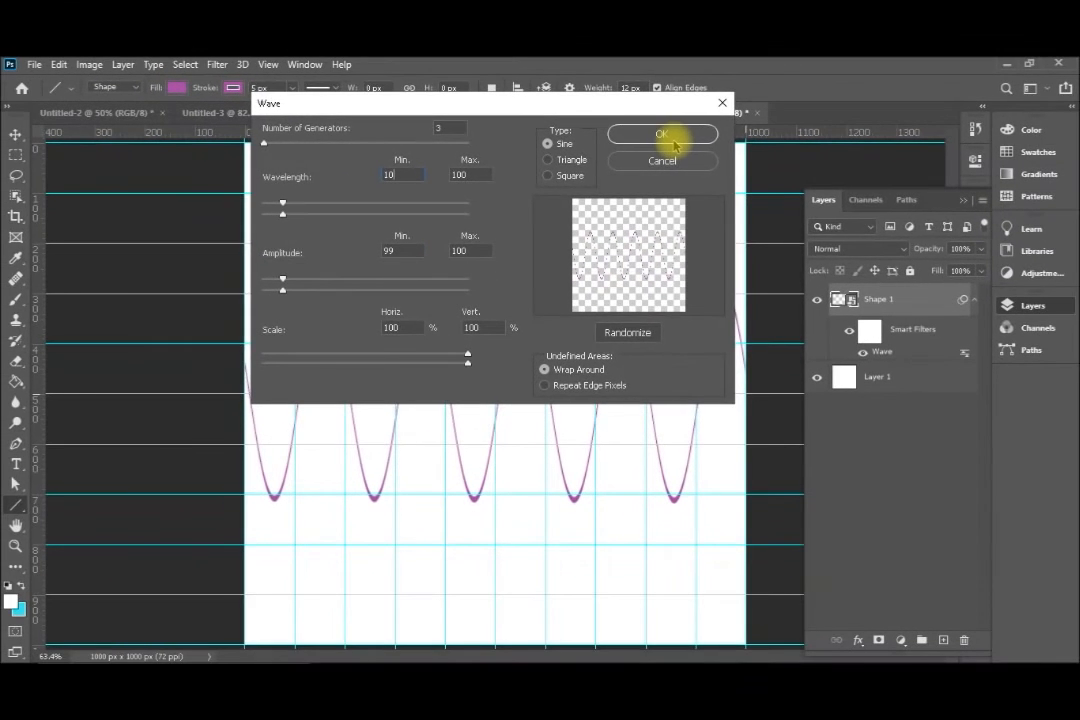
pyautogui.click(673, 144)
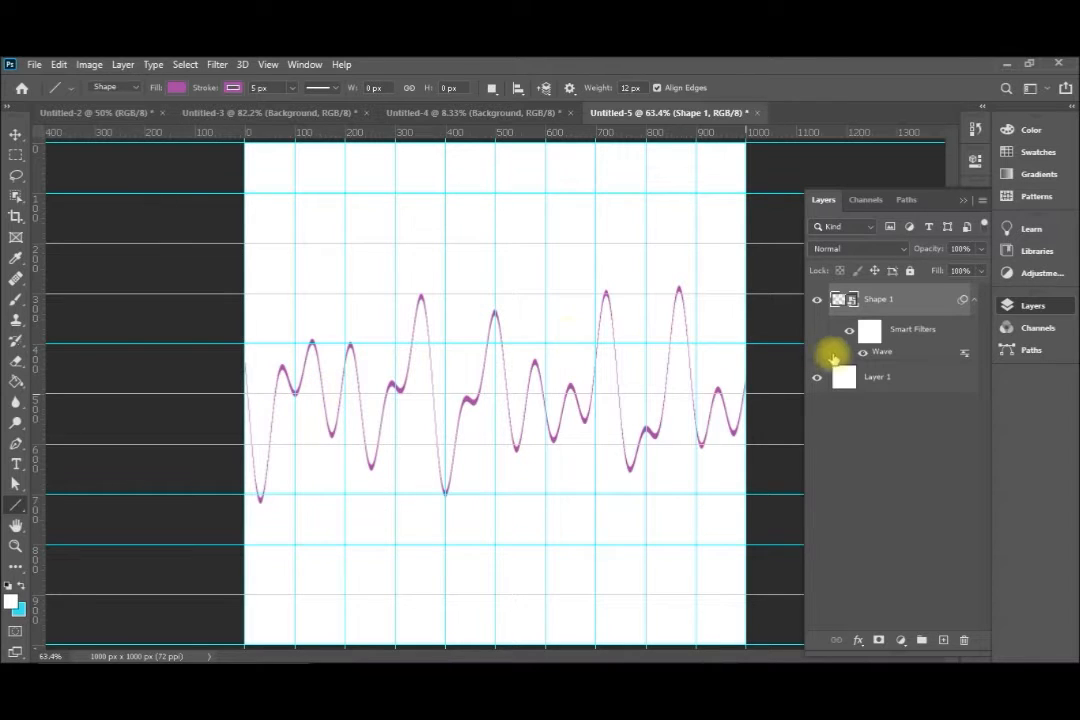
# Randomize the wave pattern in the line's Wave smart filter and apply it
pyautogui.doubleClick(880, 352)
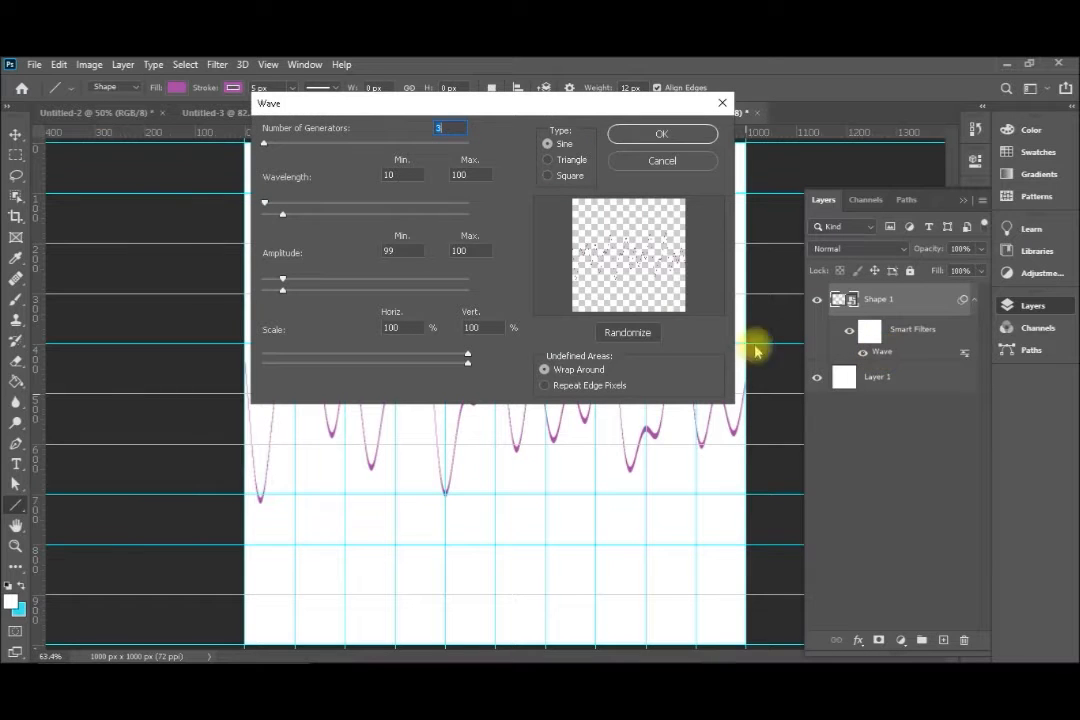
pyautogui.click(619, 337)
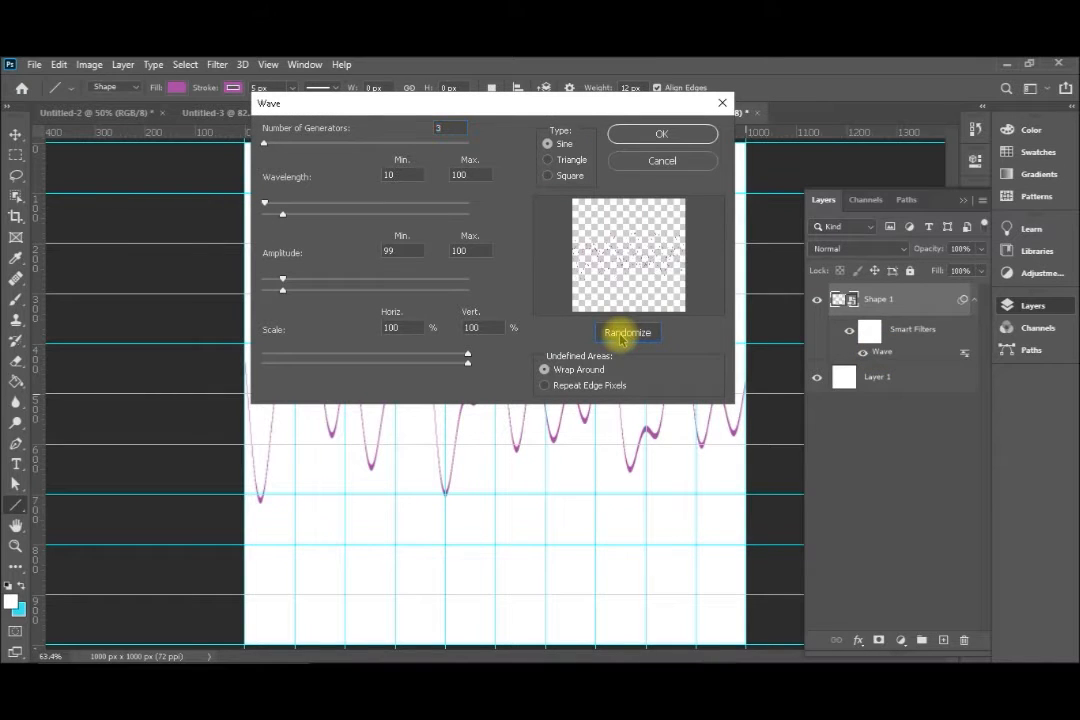
pyautogui.click(648, 139)
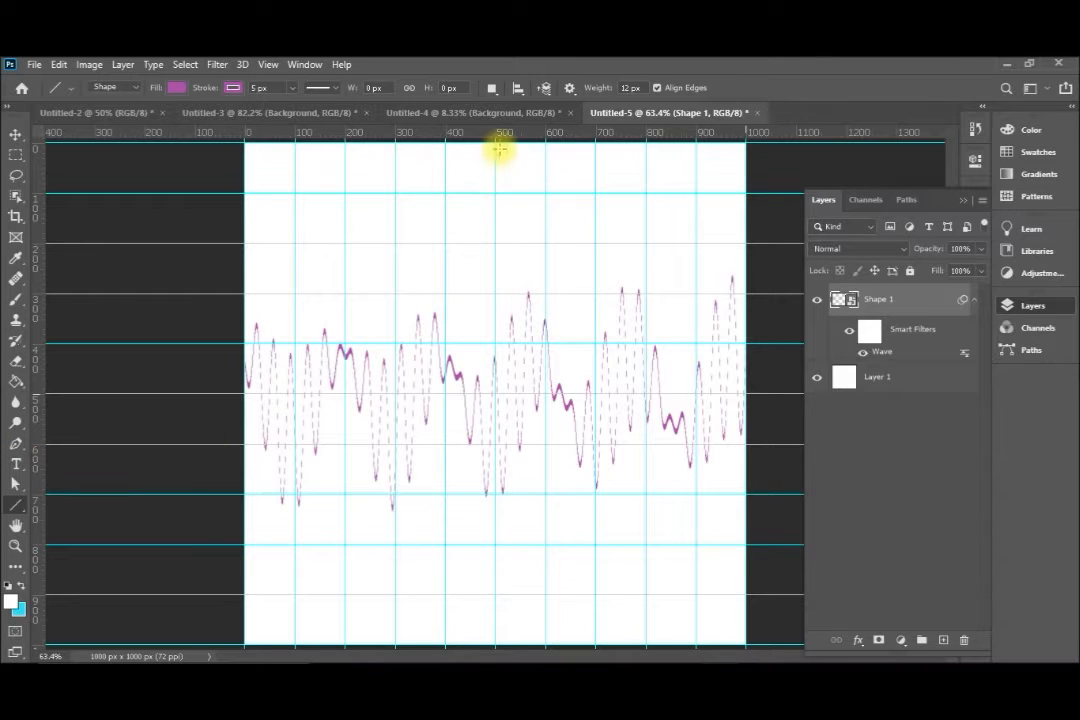
# Draw a 1000 px vertical line down the canvas along the center guide and convert it for smart filters
pyautogui.moveTo(495, 143); pyautogui.dragTo(493, 645)
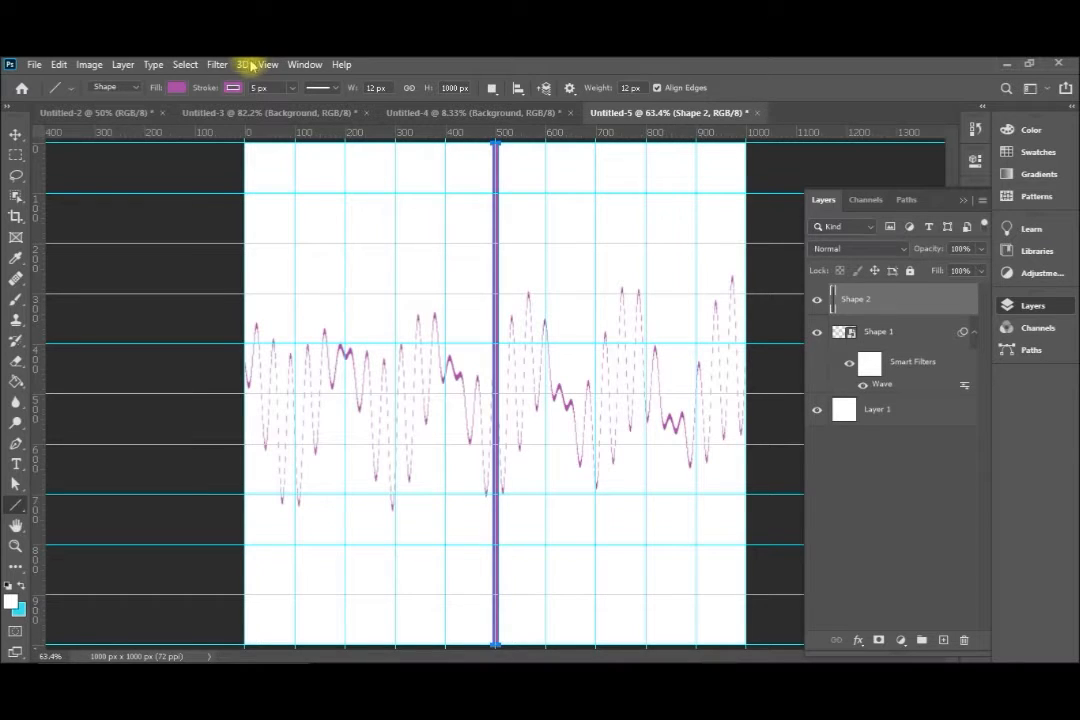
pyautogui.click(217, 65)
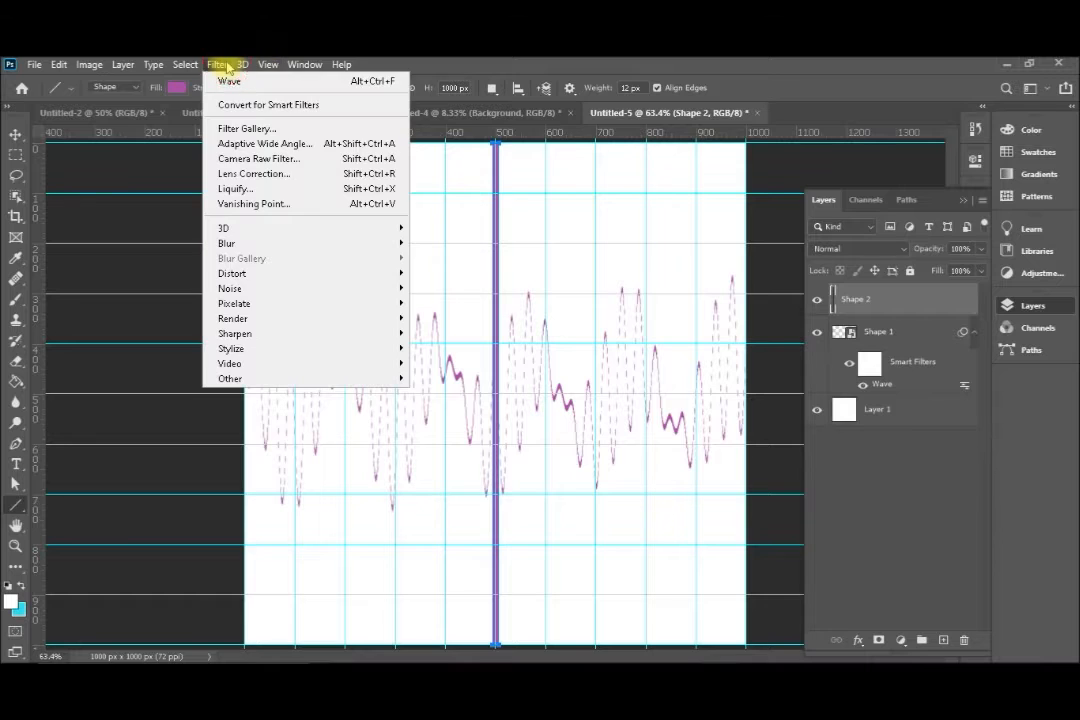
pyautogui.click(243, 106)
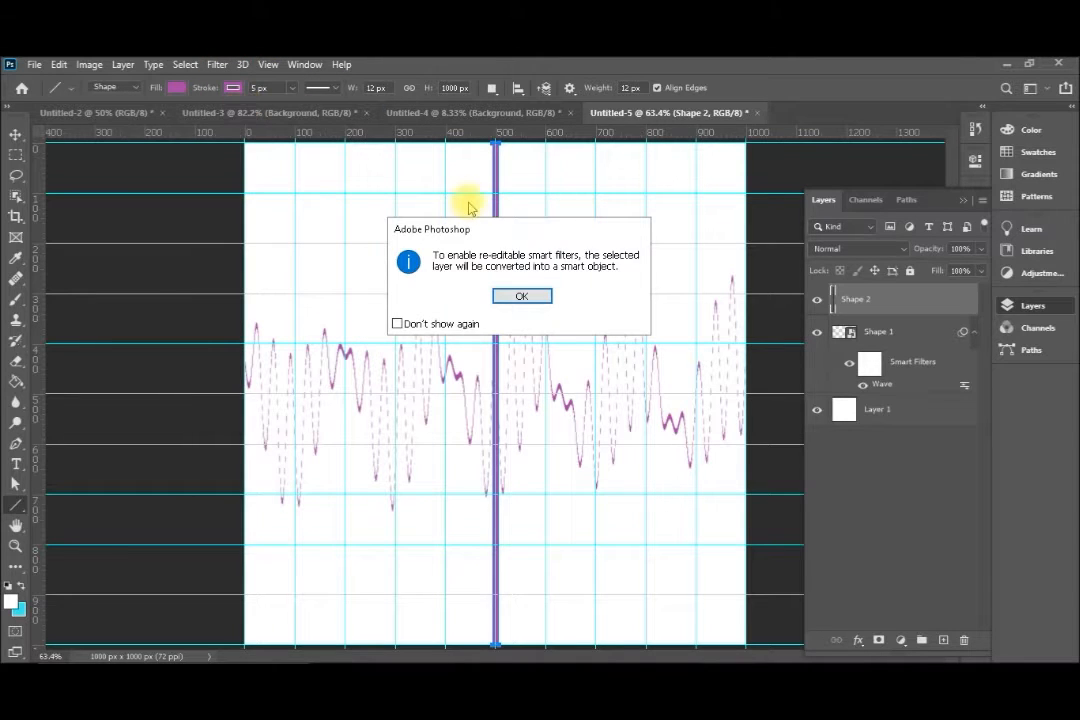
pyautogui.click(534, 300)
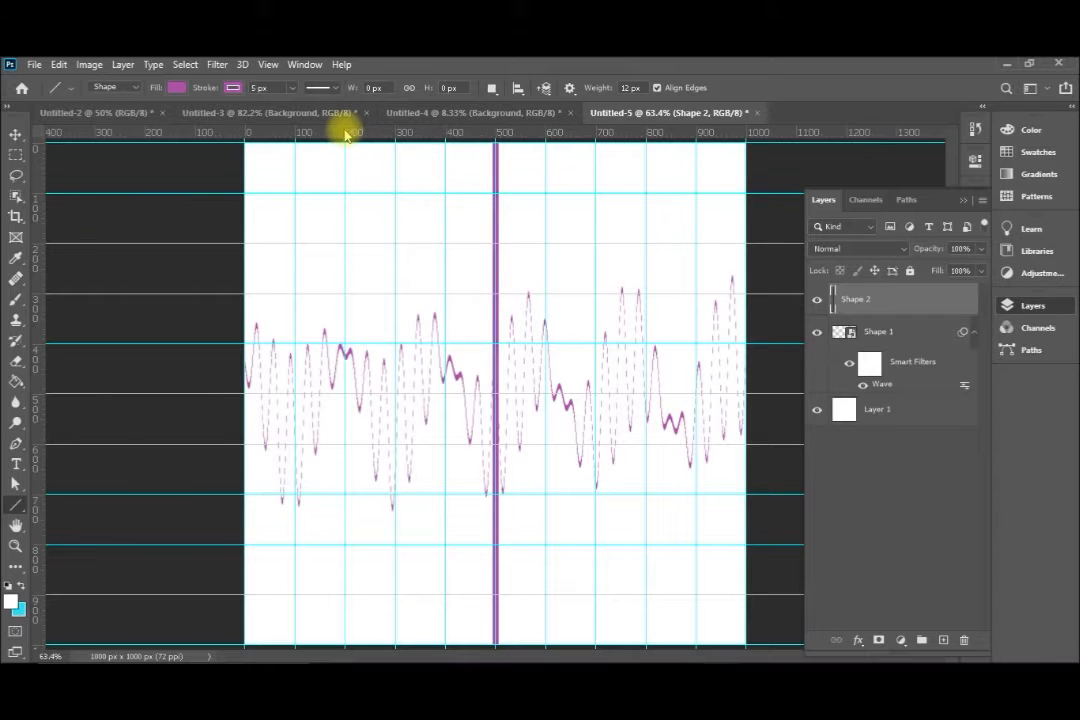
# Apply the Wave distortion to the vertical line with 3 generators, wavelength 10 to 100 and amplitude 99 to 100
pyautogui.click(215, 64)
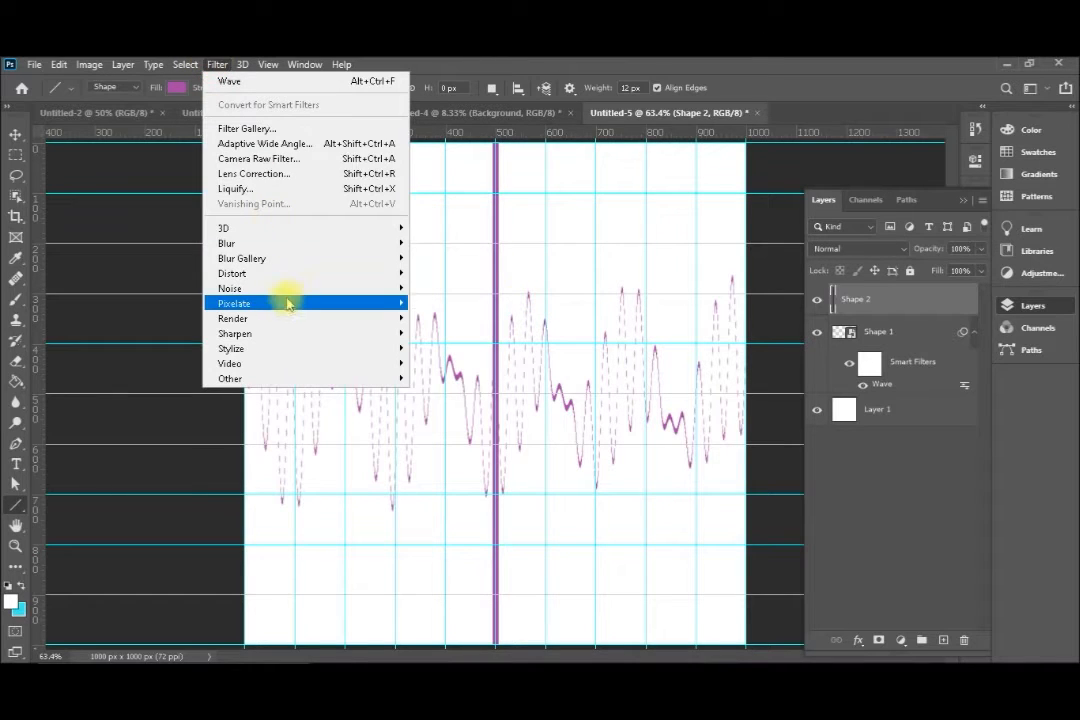
pyautogui.moveTo(308, 273)
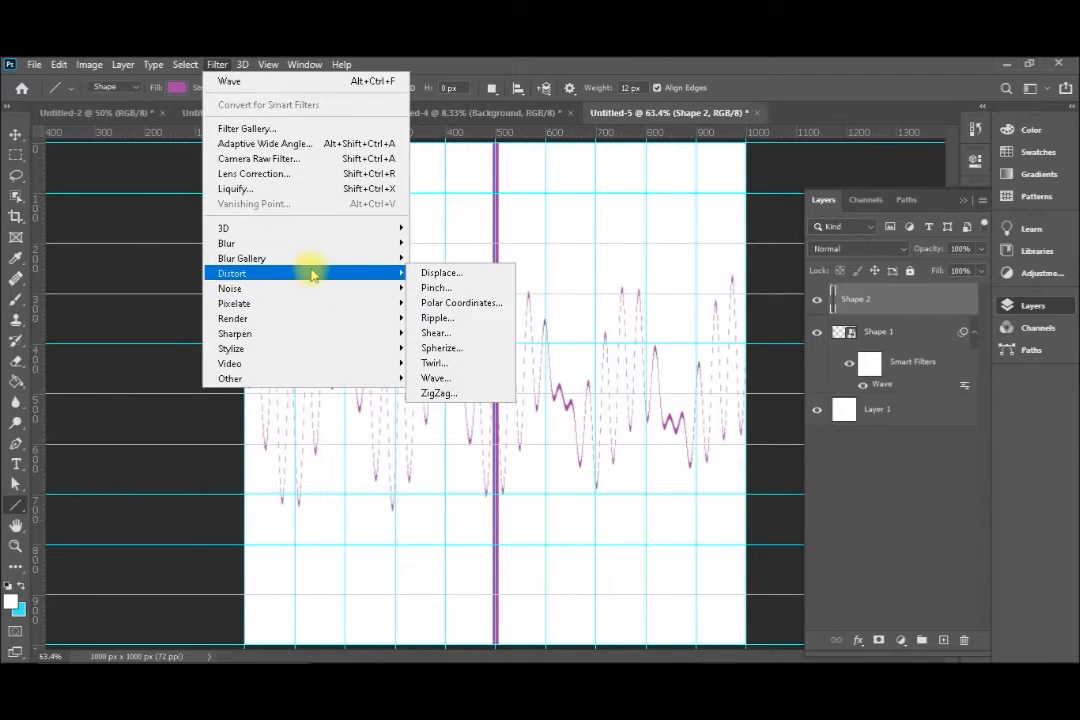
pyautogui.click(456, 378)
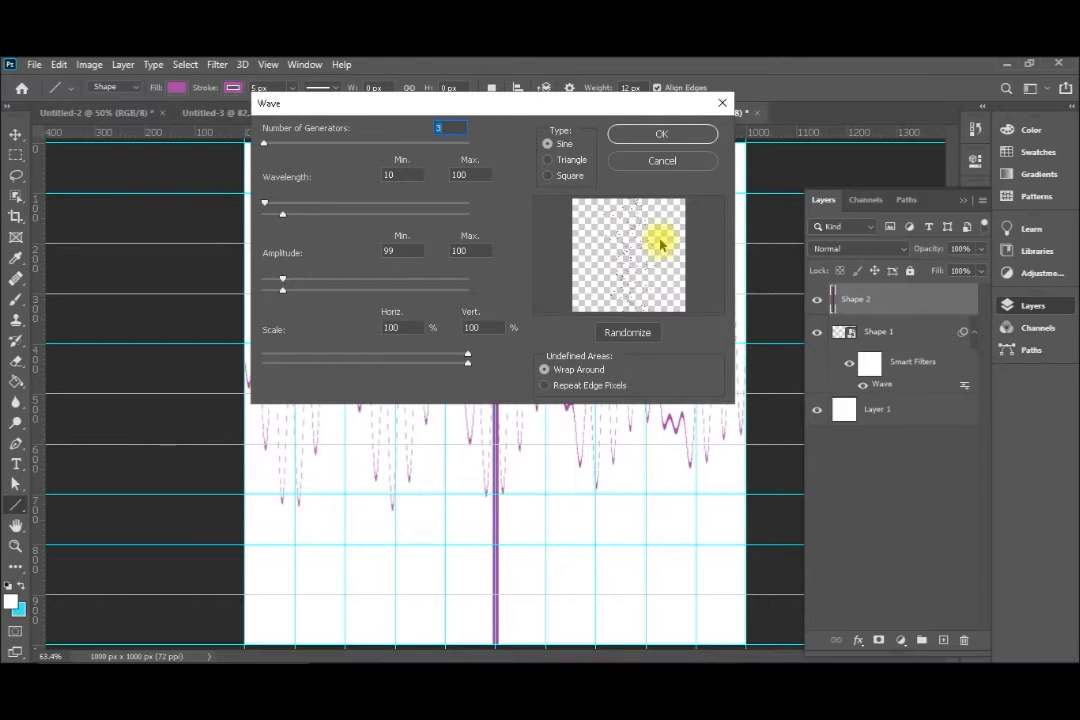
pyautogui.click(650, 134)
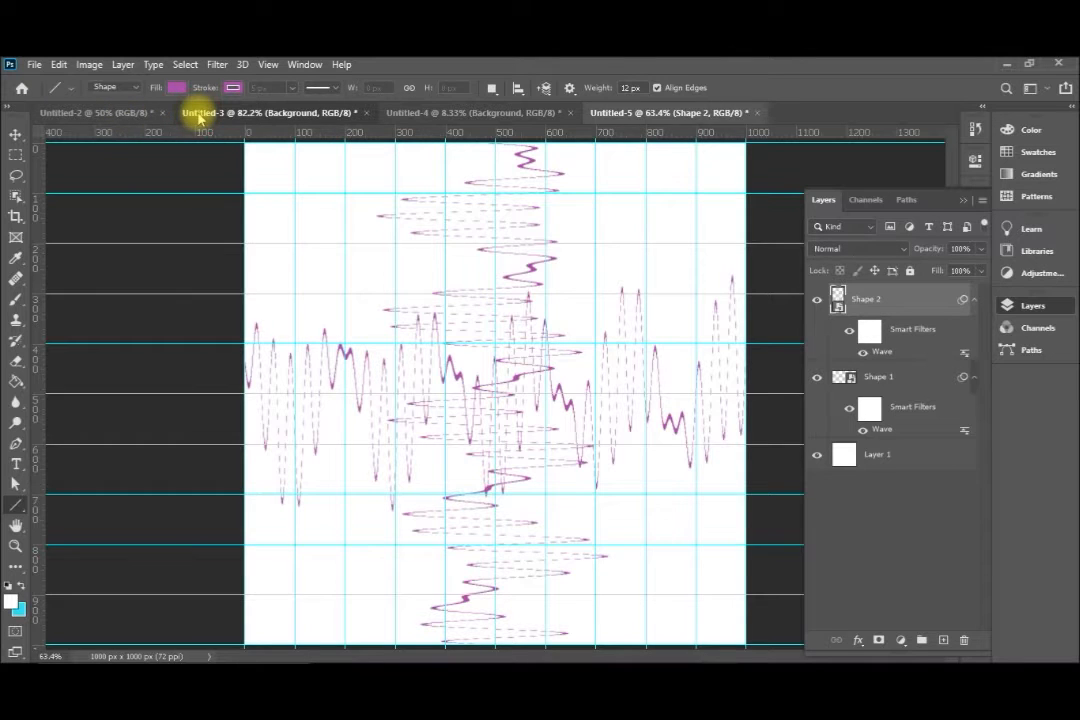
# In the Untitled-3 seascape document, select the sea below the horizon with Object Selection and copy it to a new layer
pyautogui.click(198, 115)
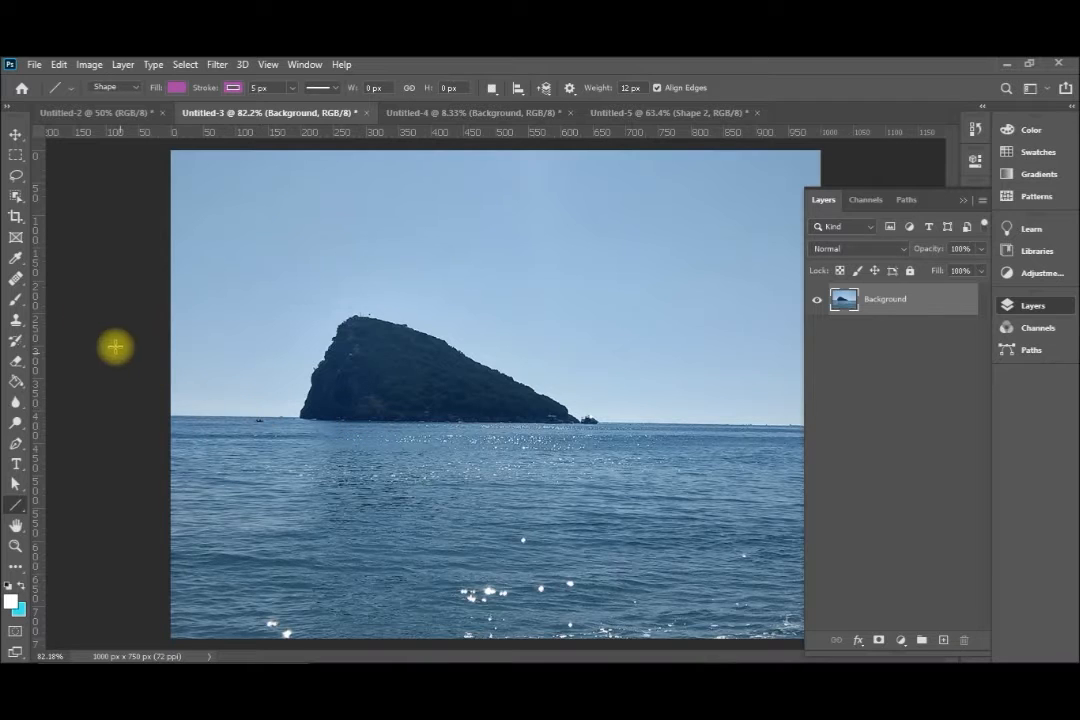
pyautogui.click(16, 197)
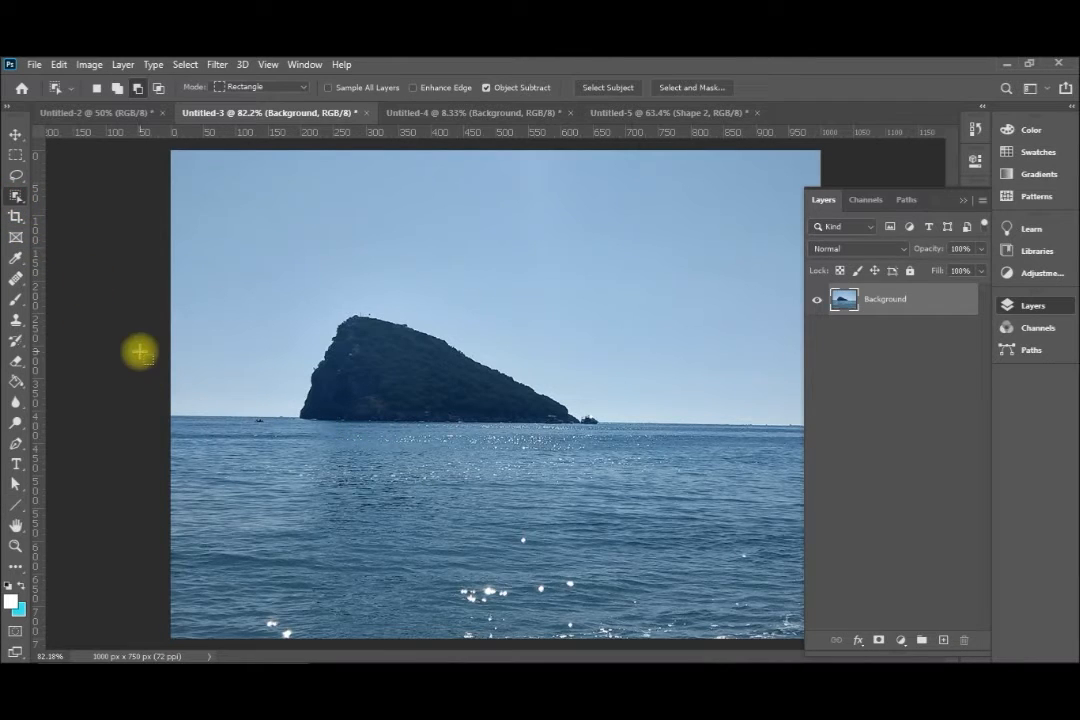
pyautogui.moveTo(171, 408); pyautogui.dragTo(945, 645)
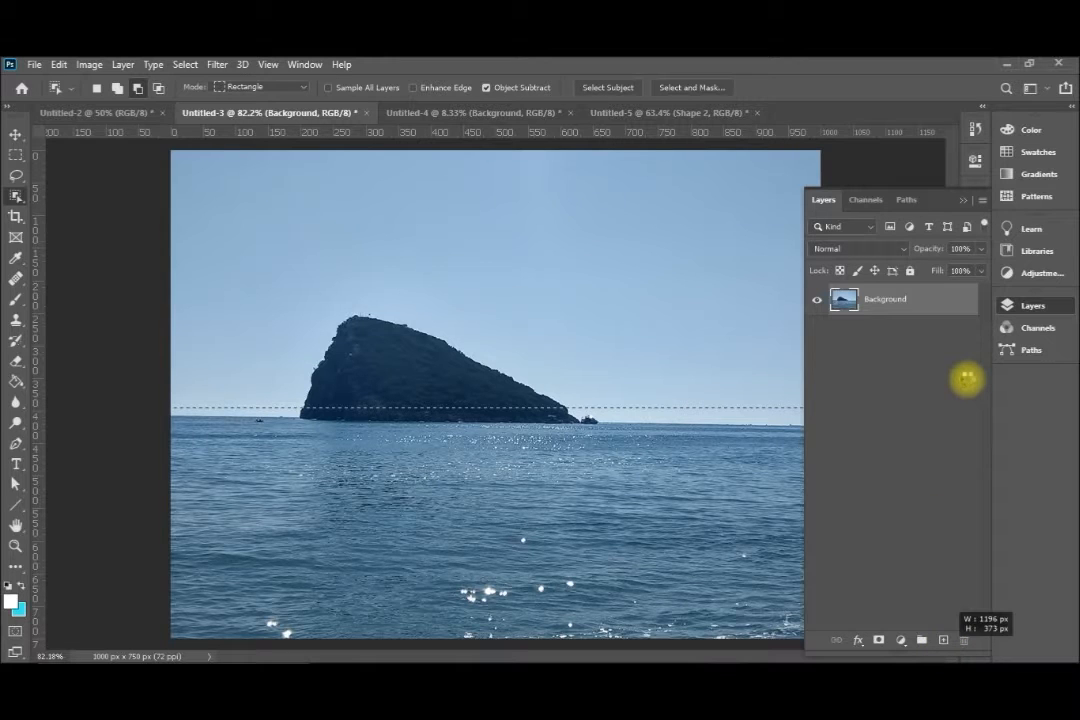
pyautogui.moveTo(966, 378); pyautogui.dragTo(965, 379)
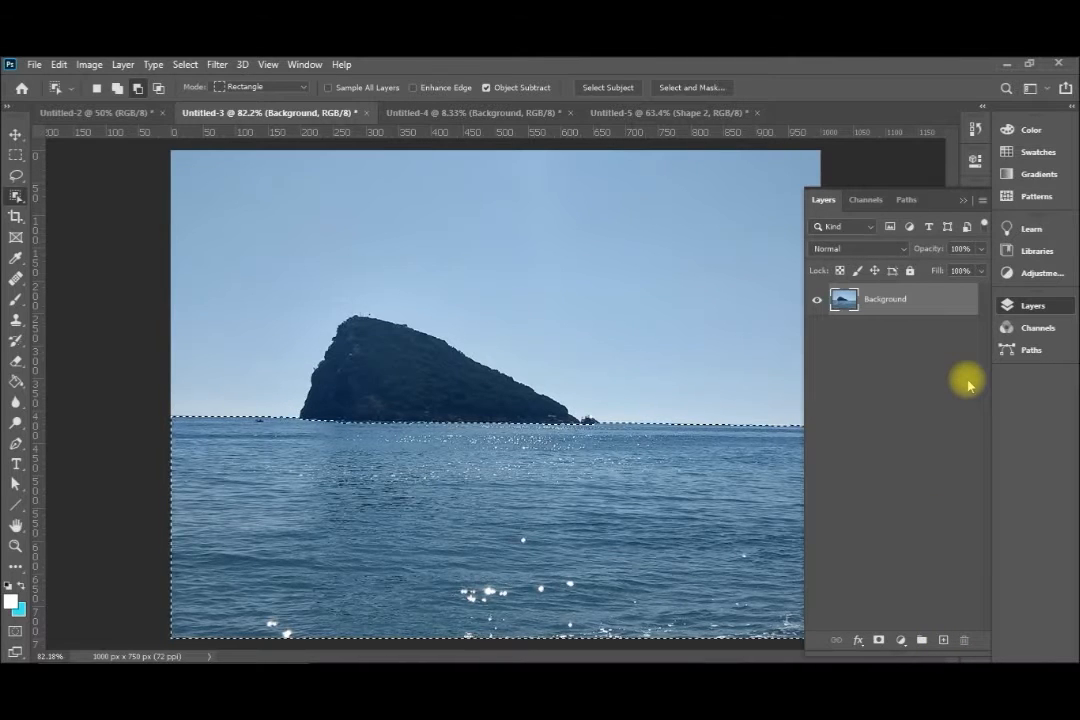
pyautogui.hotkey('ctrl', 'j')
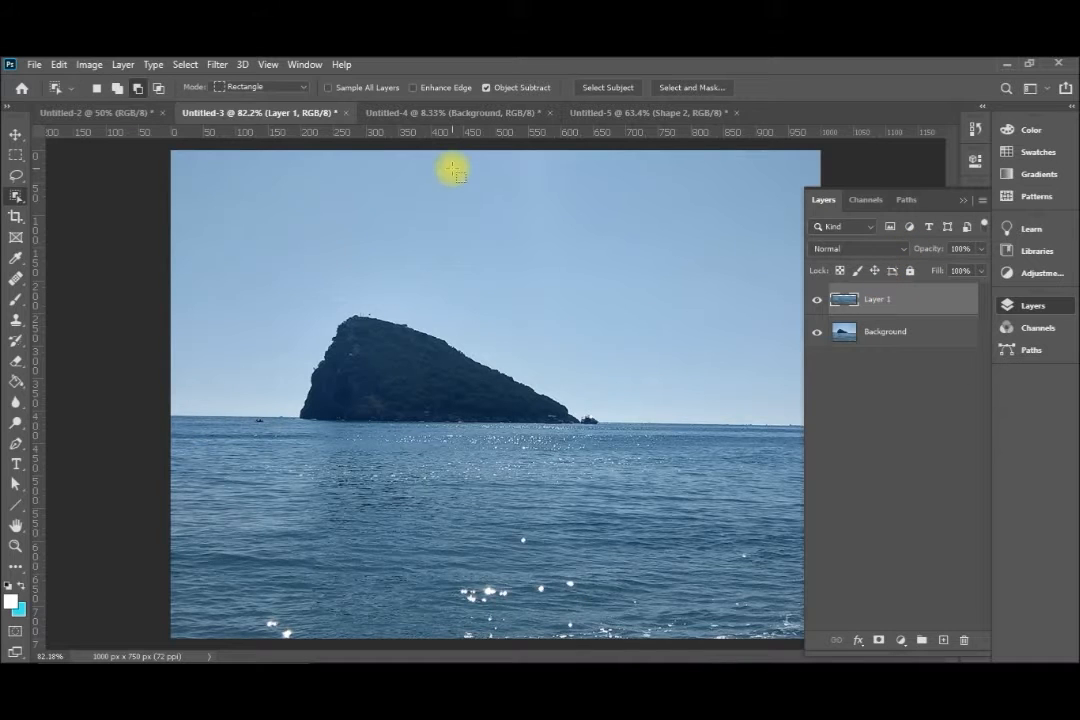
# Convert the copied sea layer for smart filters and accept the smart object conversion
pyautogui.click(216, 66)
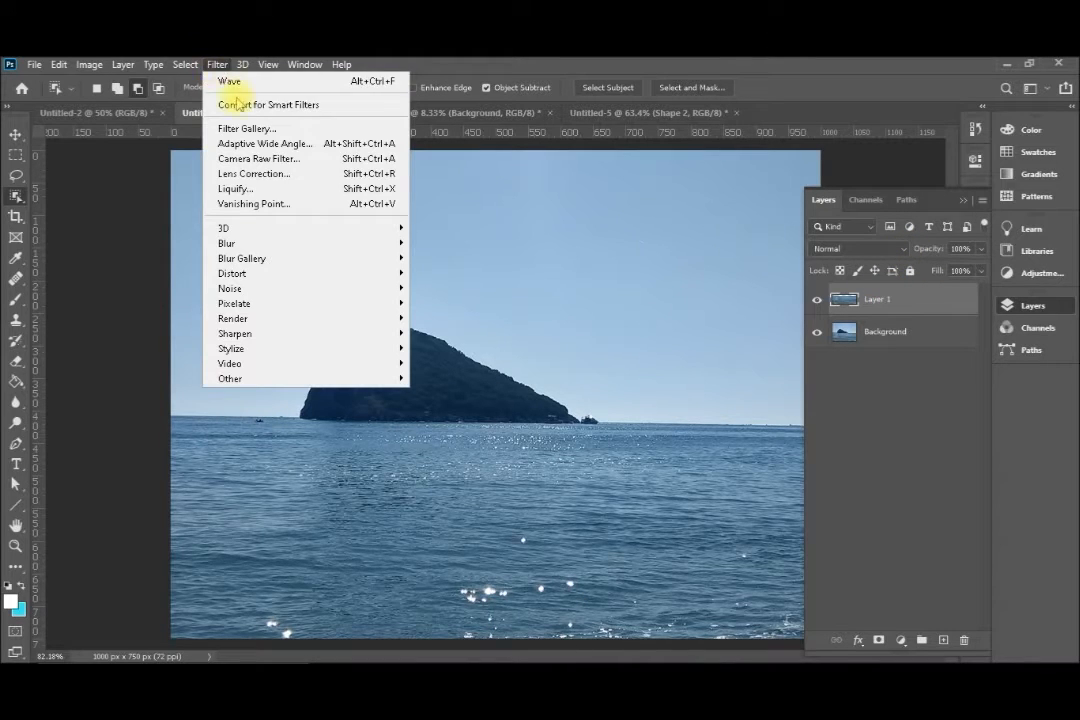
pyautogui.click(252, 101)
pyautogui.click(521, 296)
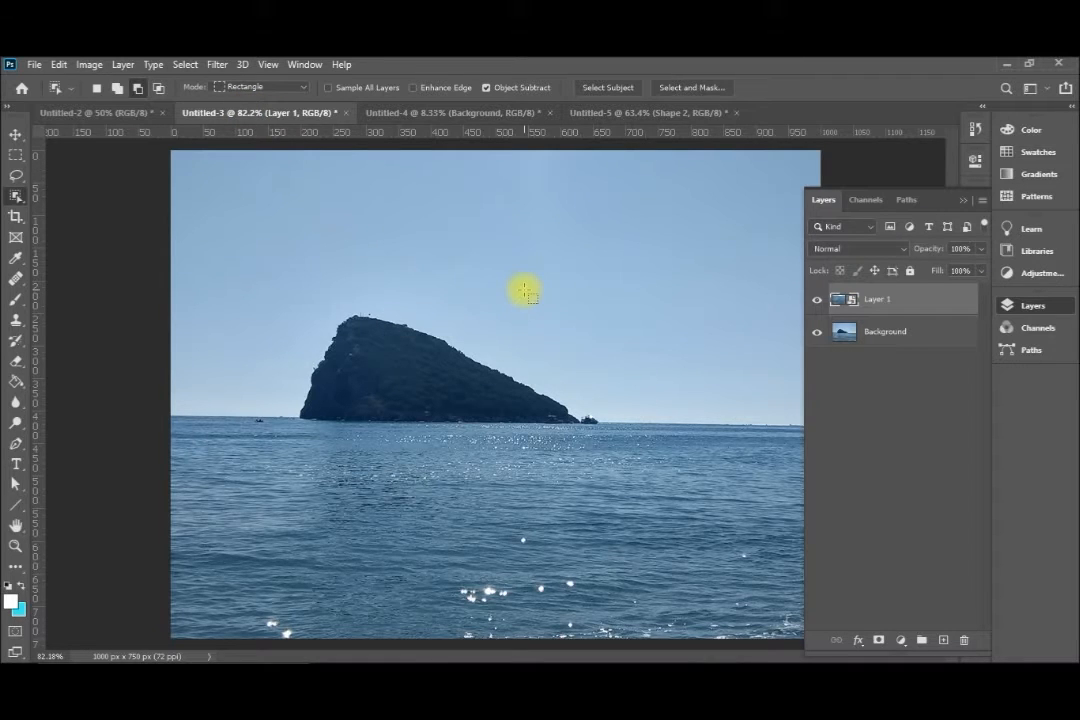
# Apply the Wave distortion to the sea layer with 3 generators, wavelength 10 to 100 and amplitude 99 to 100
pyautogui.click(226, 66)
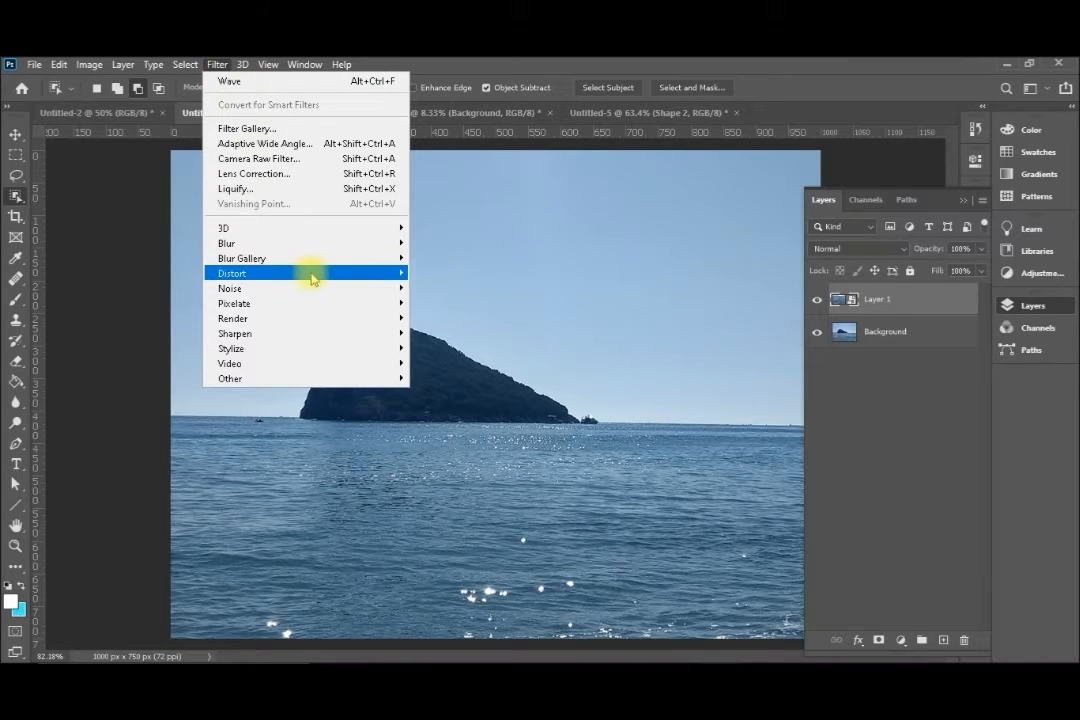
pyautogui.moveTo(351, 278)
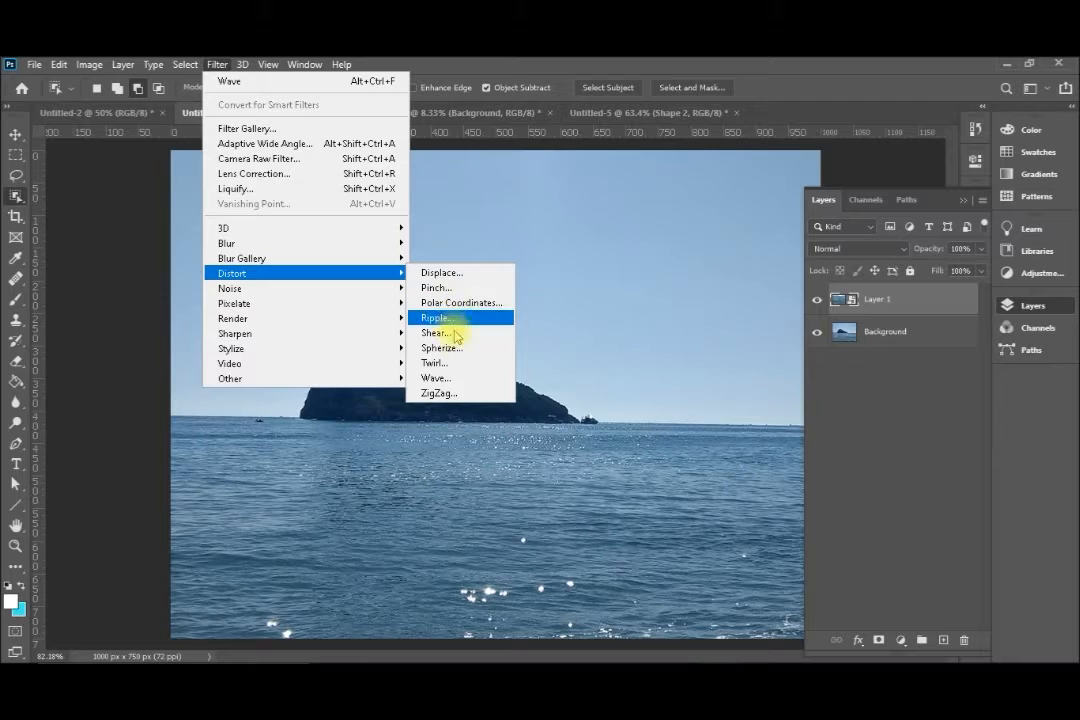
pyautogui.click(444, 378)
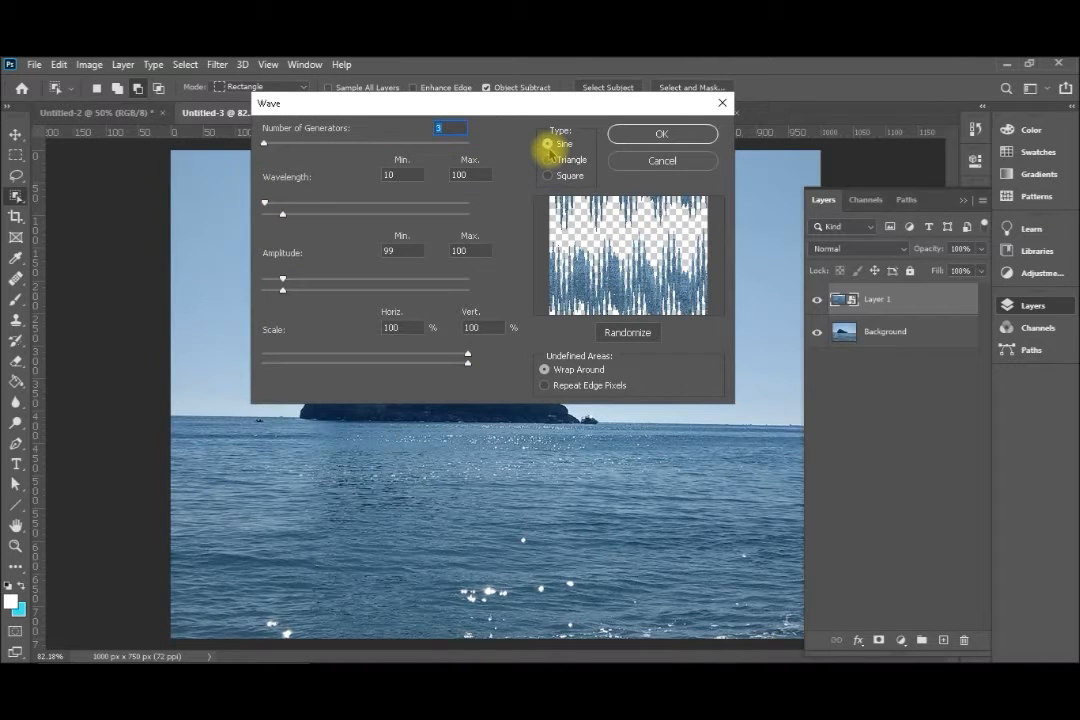
pyautogui.moveTo(514, 101); pyautogui.dragTo(521, 245)
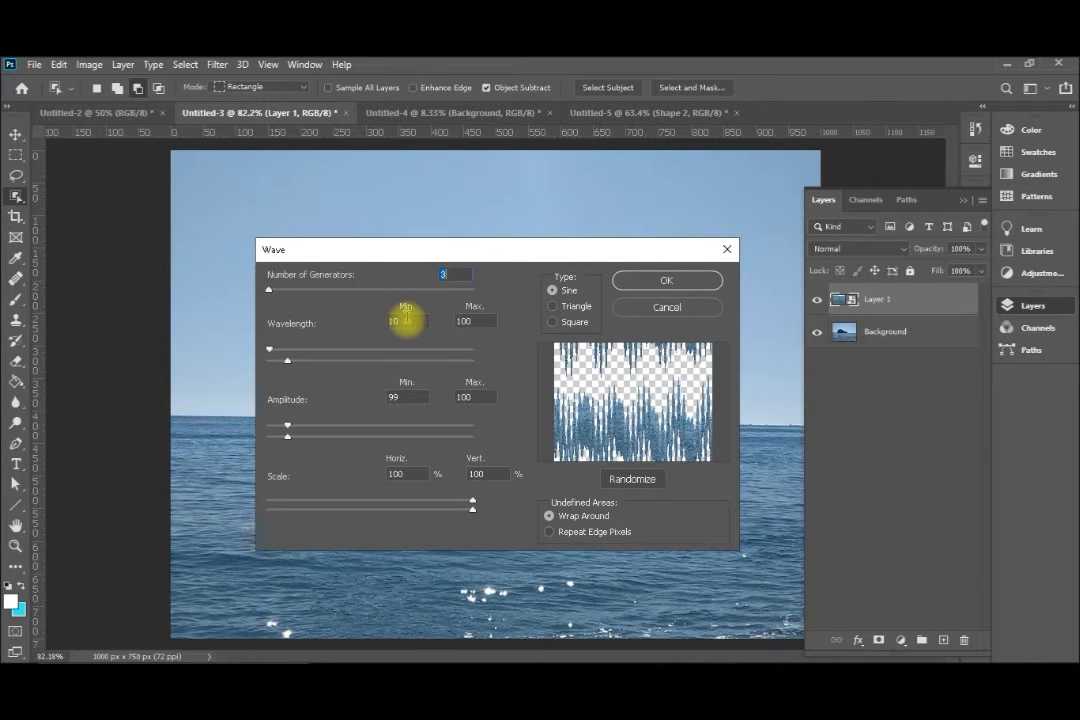
pyautogui.click(662, 284)
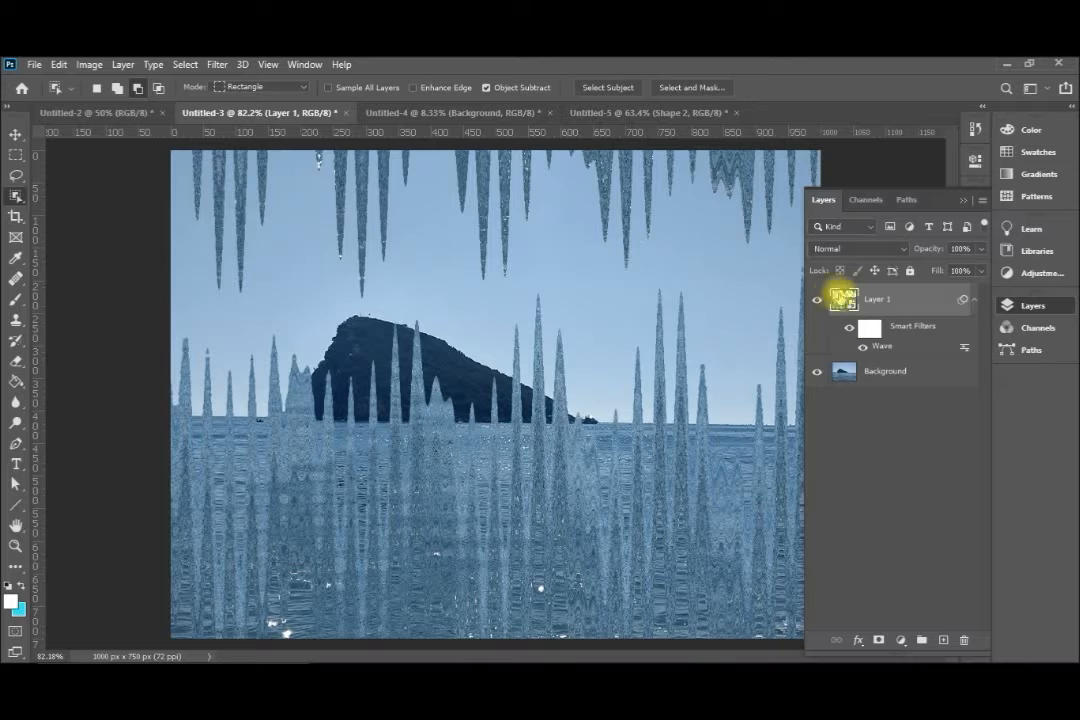
# Edit the sea layer's Wave smart filter to repeat edge pixels and use a wavelength of 300 to 500
pyautogui.doubleClick(883, 346)
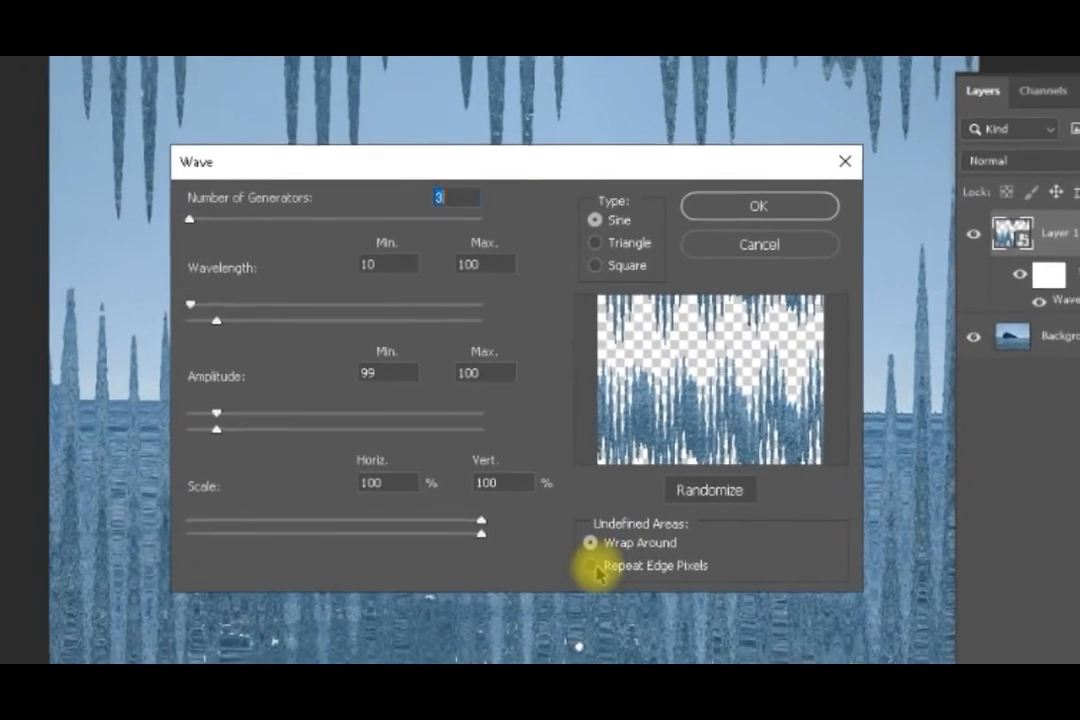
pyautogui.click(551, 531)
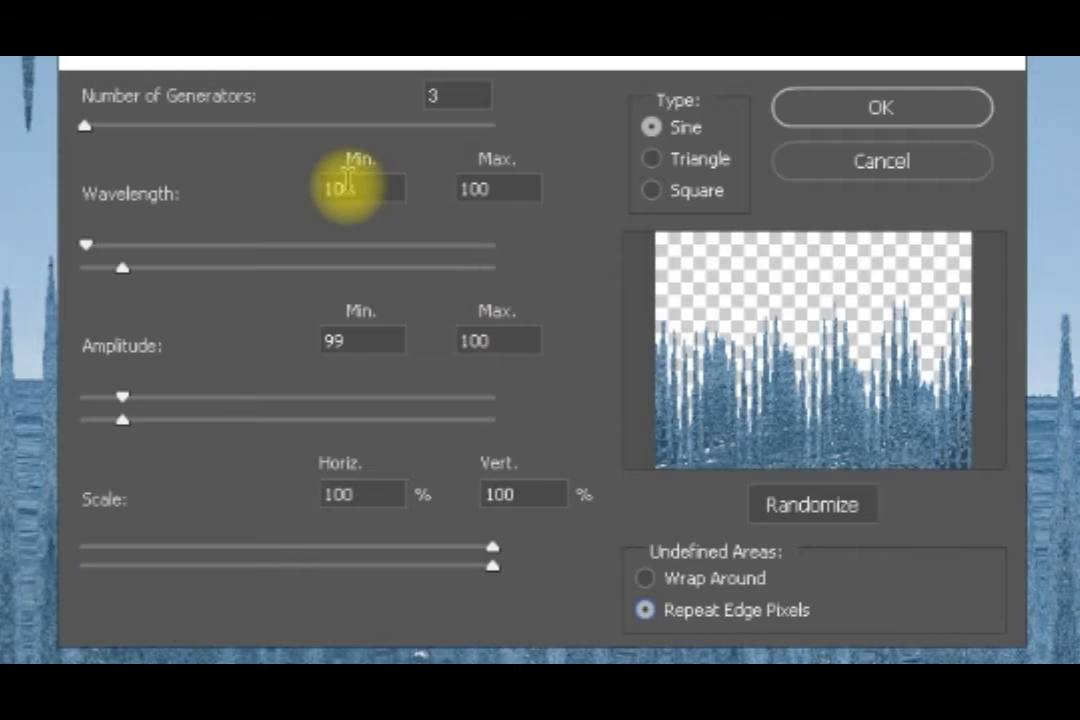
pyautogui.moveTo(360, 190); pyautogui.dragTo(305, 200)
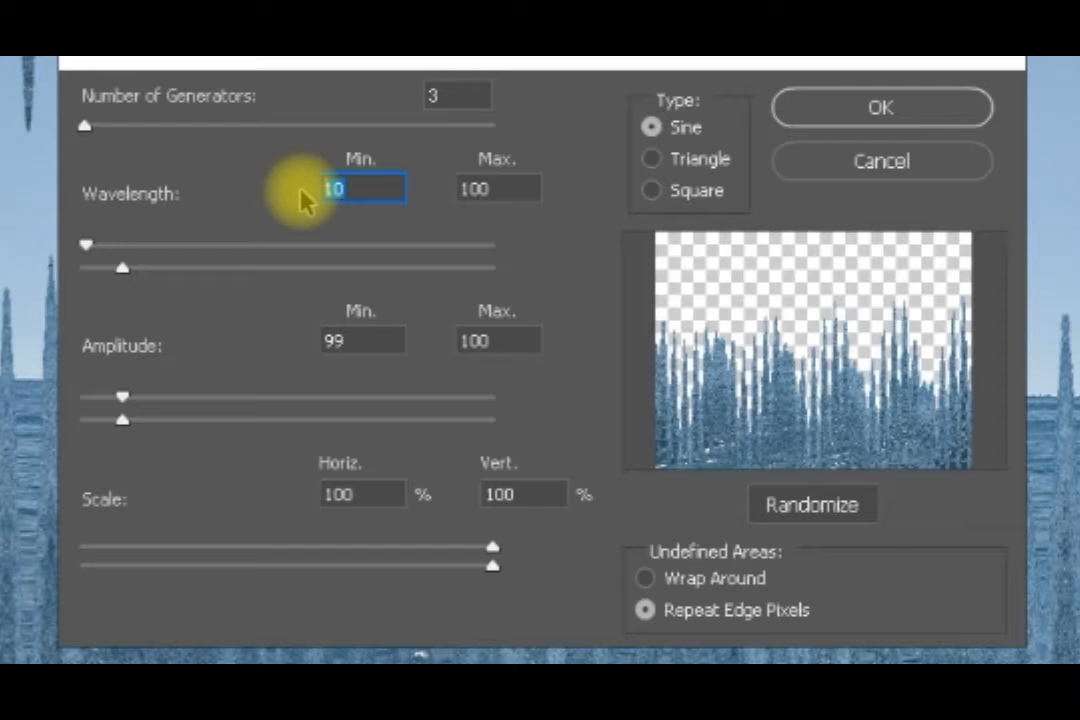
pyautogui.write('300')
pyautogui.press('Tab')
pyautogui.write('500')
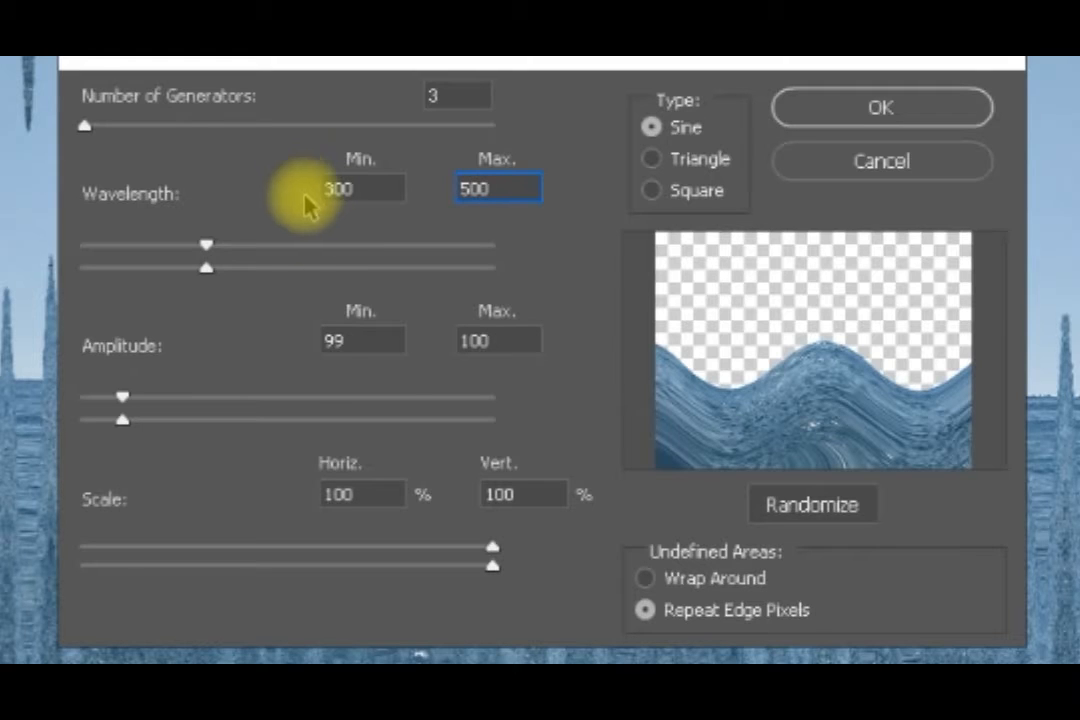
# Set the Wave amplitude to 10 minimum and 20 maximum, randomize the pattern and apply the filter
pyautogui.click(369, 339)
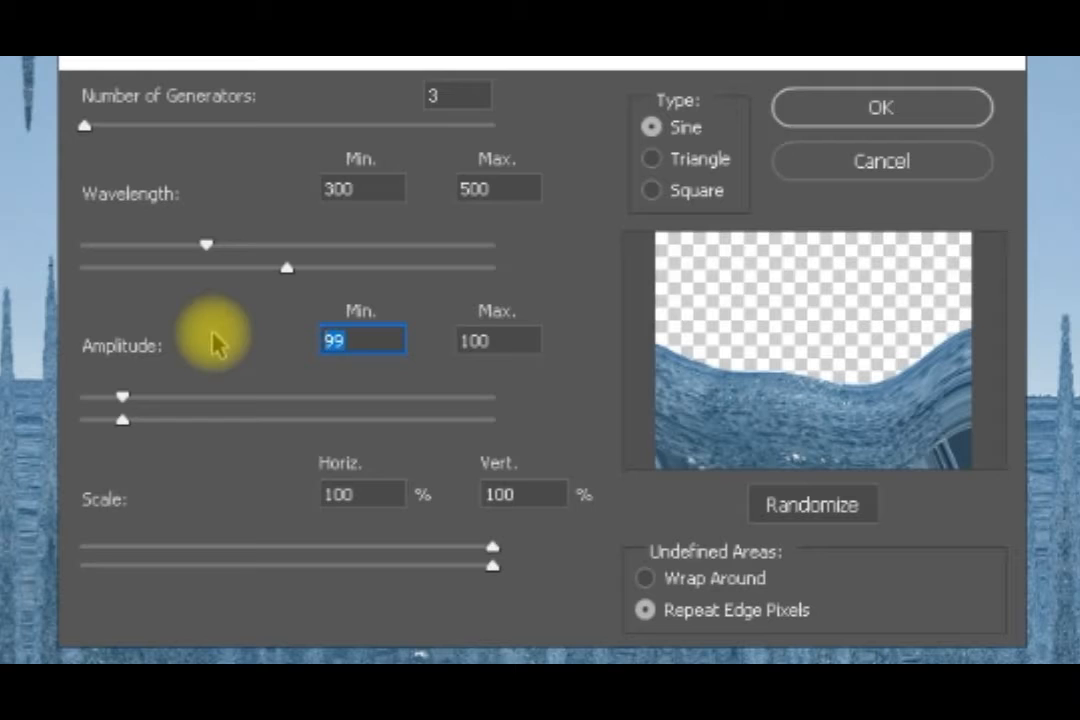
pyautogui.write('10')
pyautogui.press('Tab')
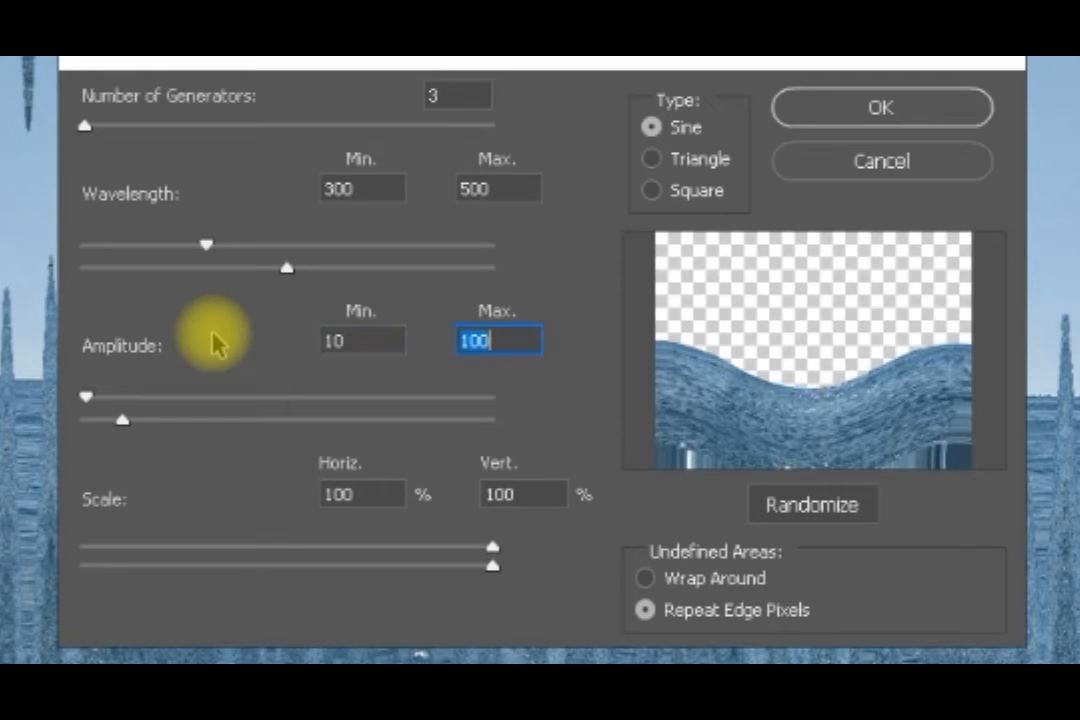
pyautogui.write('20')
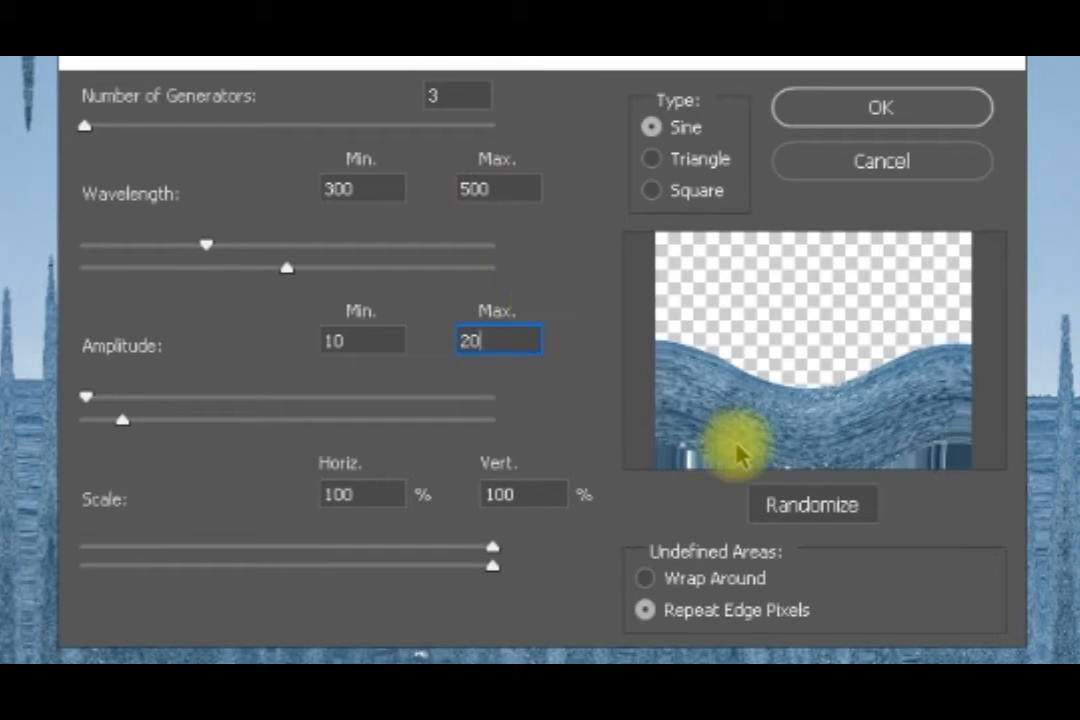
pyautogui.click(833, 507)
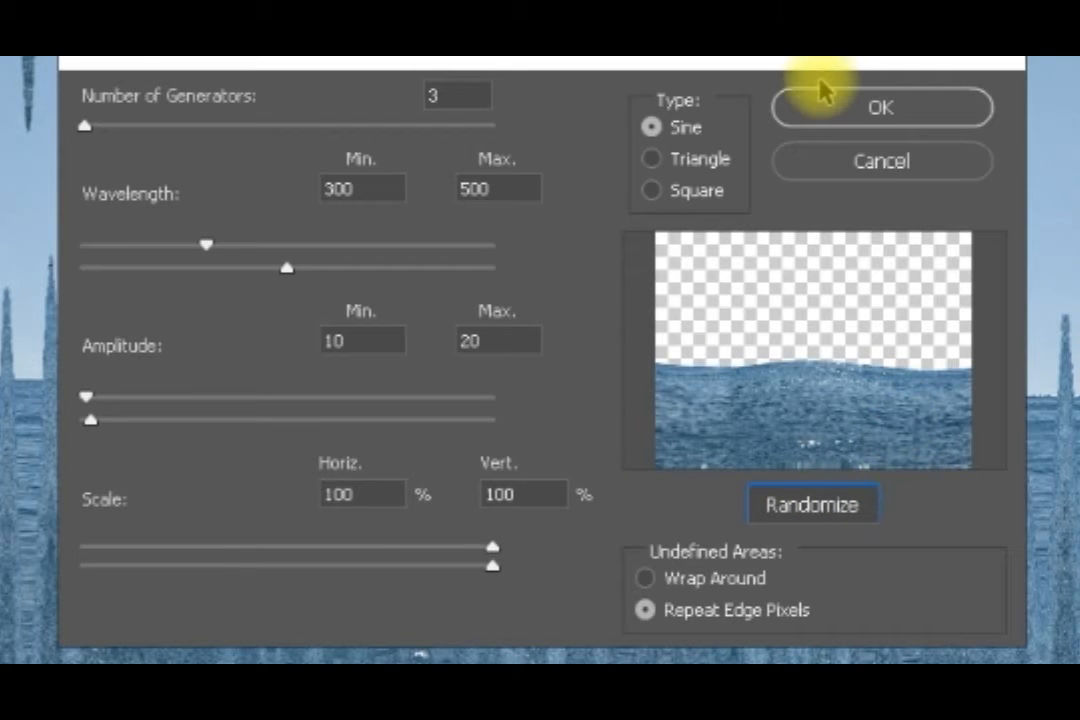
pyautogui.click(838, 122)
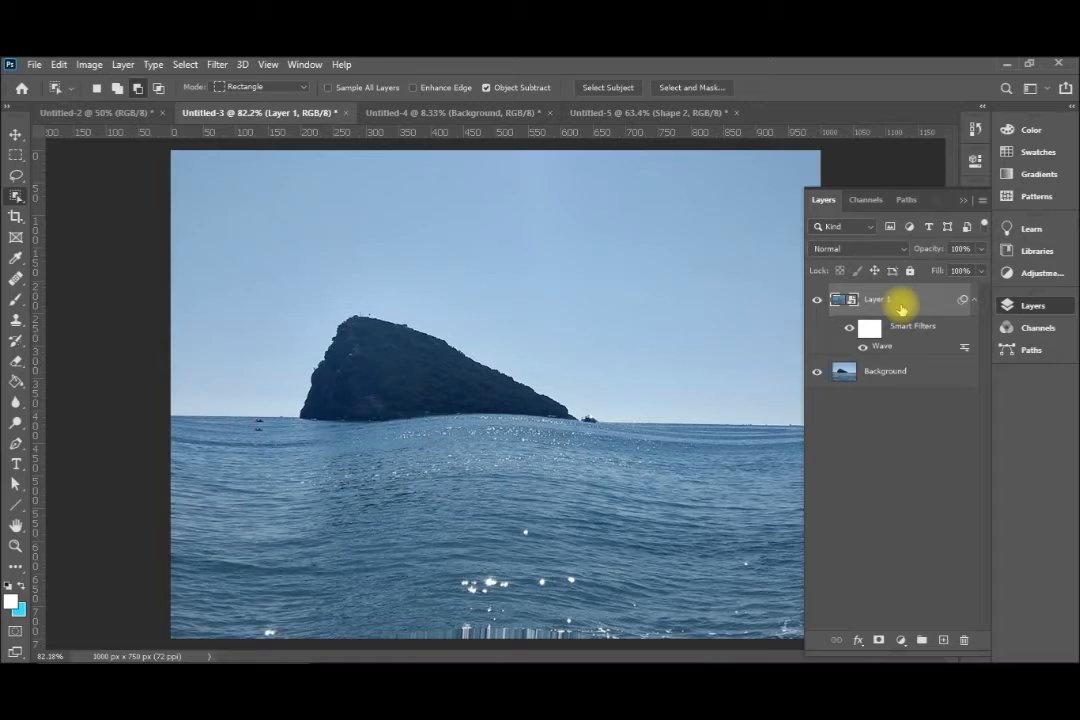
# Duplicate the waved sea layer with its smart filter and nudge the copy slightly down with the Move tool
pyautogui.hotkey('ctrl', 'j')
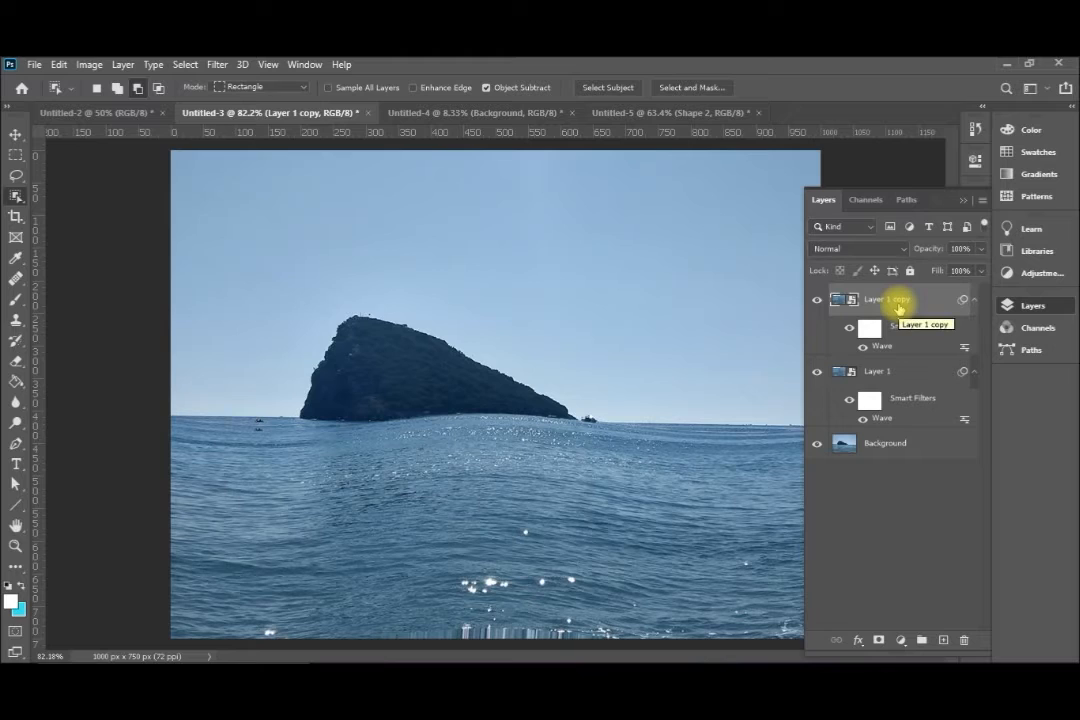
pyautogui.doubleClick(897, 303)
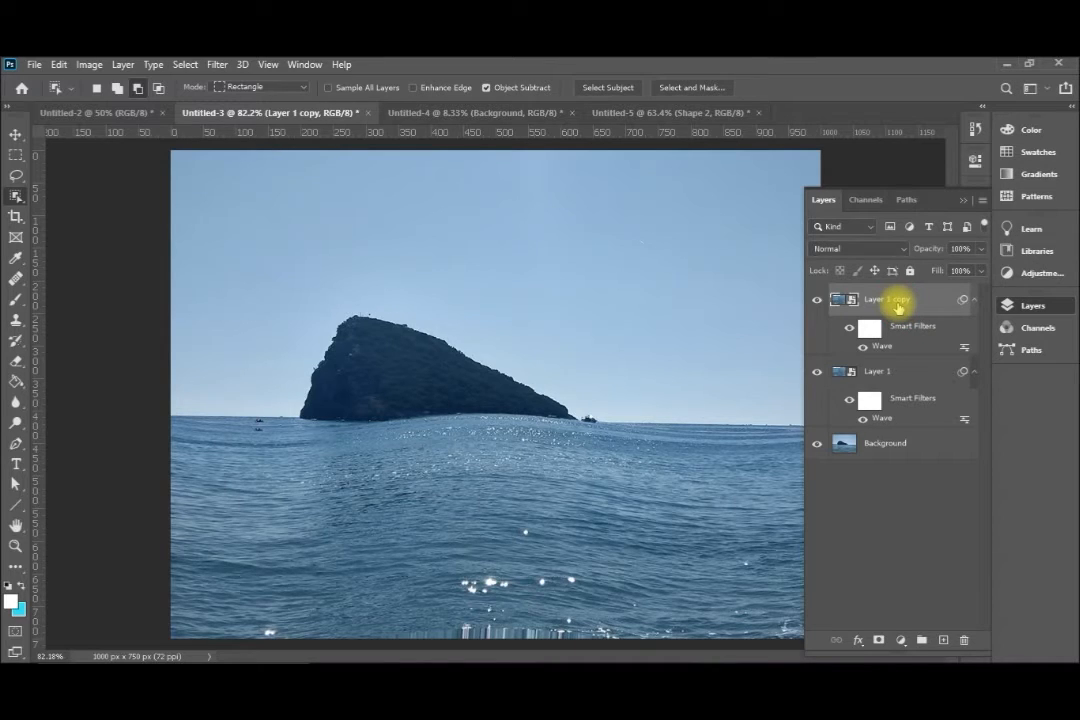
pyautogui.press('v')
pyautogui.press('Down')
pyautogui.press('Down')
pyautogui.press('Down')
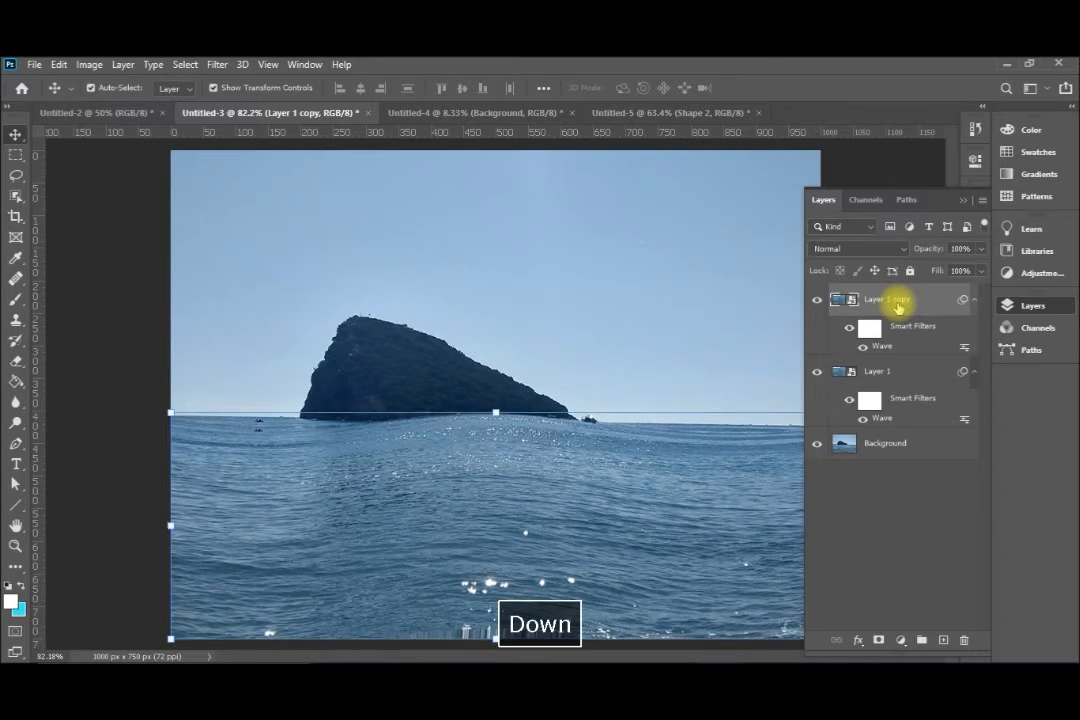
pyautogui.press('Down')
pyautogui.press('Down')
pyautogui.press('Down')
pyautogui.press('Down')
pyautogui.press('Down')
pyautogui.press('Down')
pyautogui.press('Down')
pyautogui.press('Down')
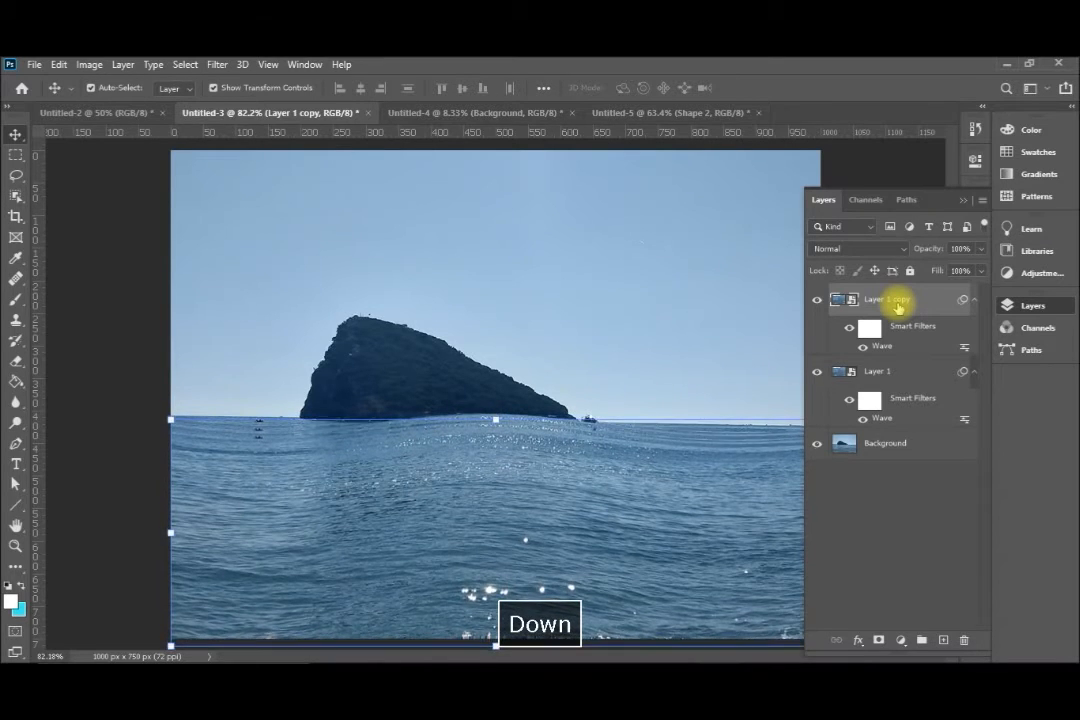
pyautogui.press('Down')
pyautogui.press('Down')
pyautogui.press('Down')
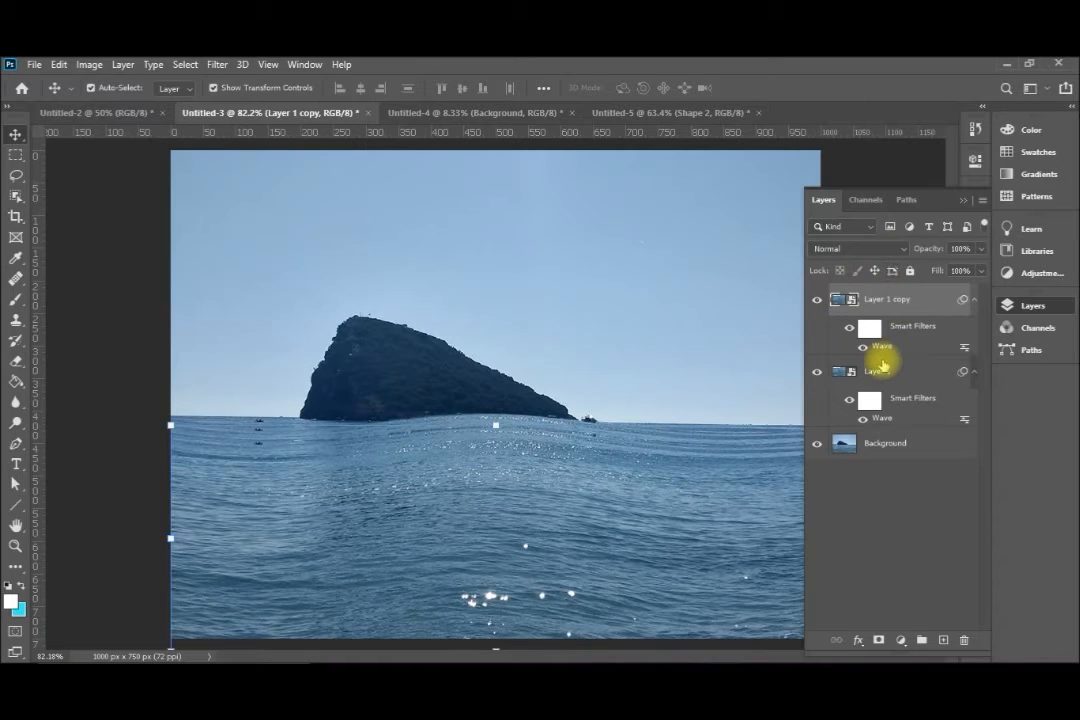
# Nudge the original sea layer, Layer 1, slightly up so its wave crest rises above the copy
pyautogui.click(880, 373)
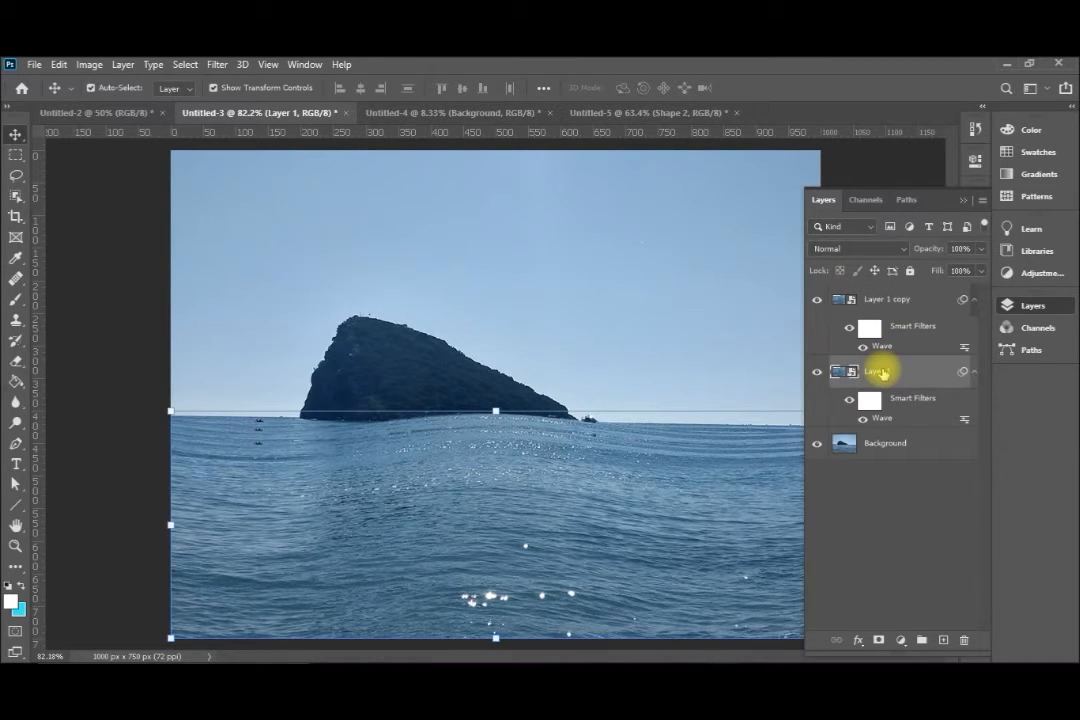
pyautogui.press('Up')
pyautogui.press('Up')
pyautogui.press('Up')
pyautogui.press('Up')
pyautogui.press('Up')
pyautogui.press('Up')
pyautogui.press('Up')
pyautogui.press('Up')
pyautogui.press('Up')
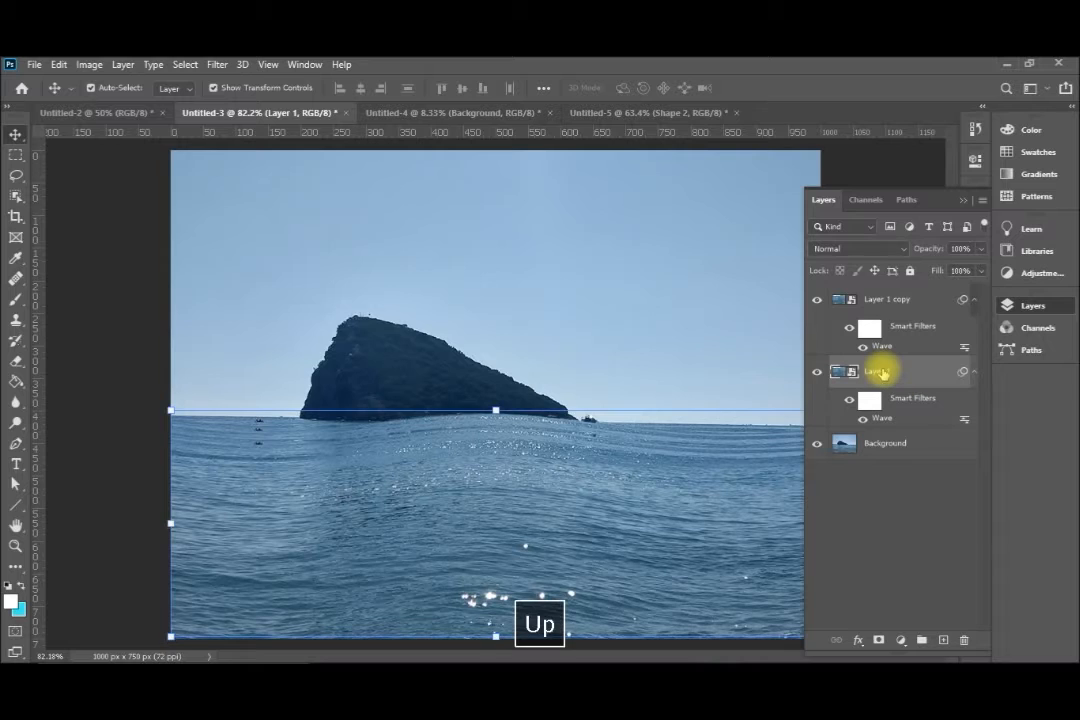
pyautogui.press('Up')
pyautogui.press('Up')
pyautogui.press('Up')
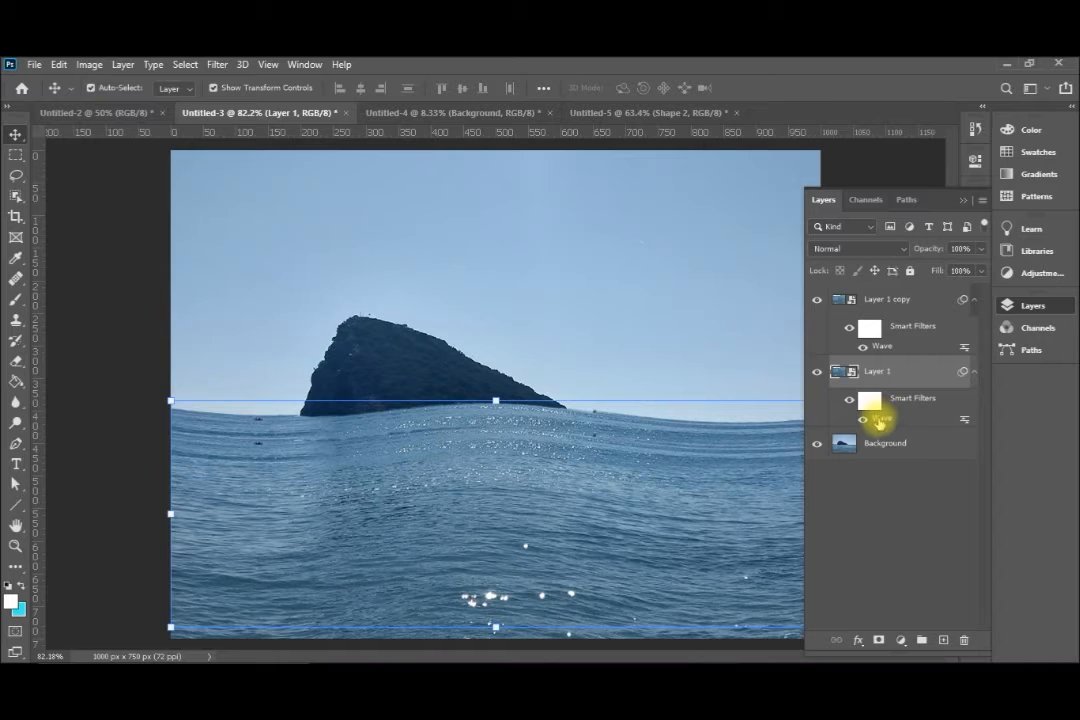
# Edit the Wave smart filter on Layer 1, setting the wavelength to 600 minimum and 900 maximum, and apply it
pyautogui.doubleClick(880, 418)
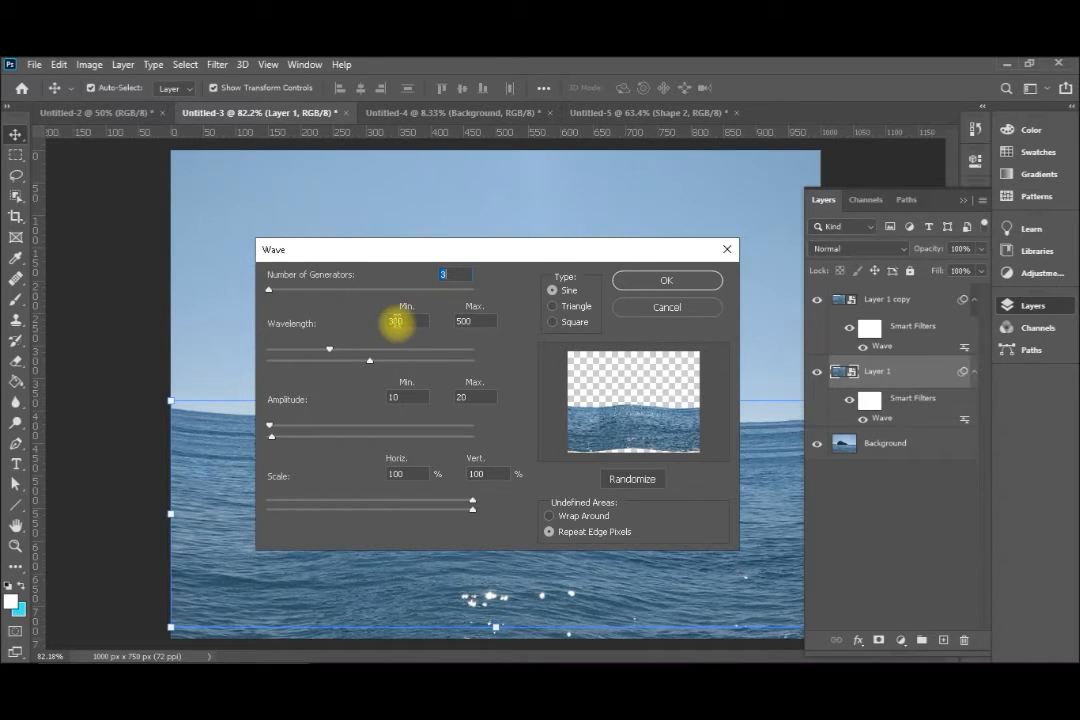
pyautogui.moveTo(402, 321); pyautogui.dragTo(380, 326)
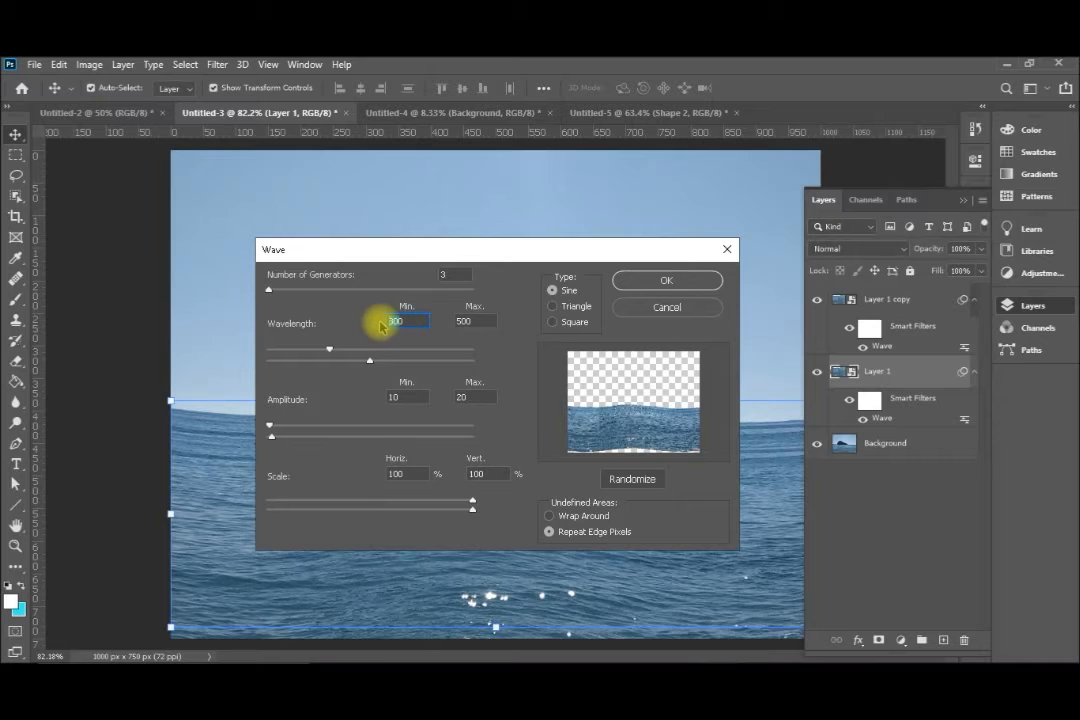
pyautogui.write('60')
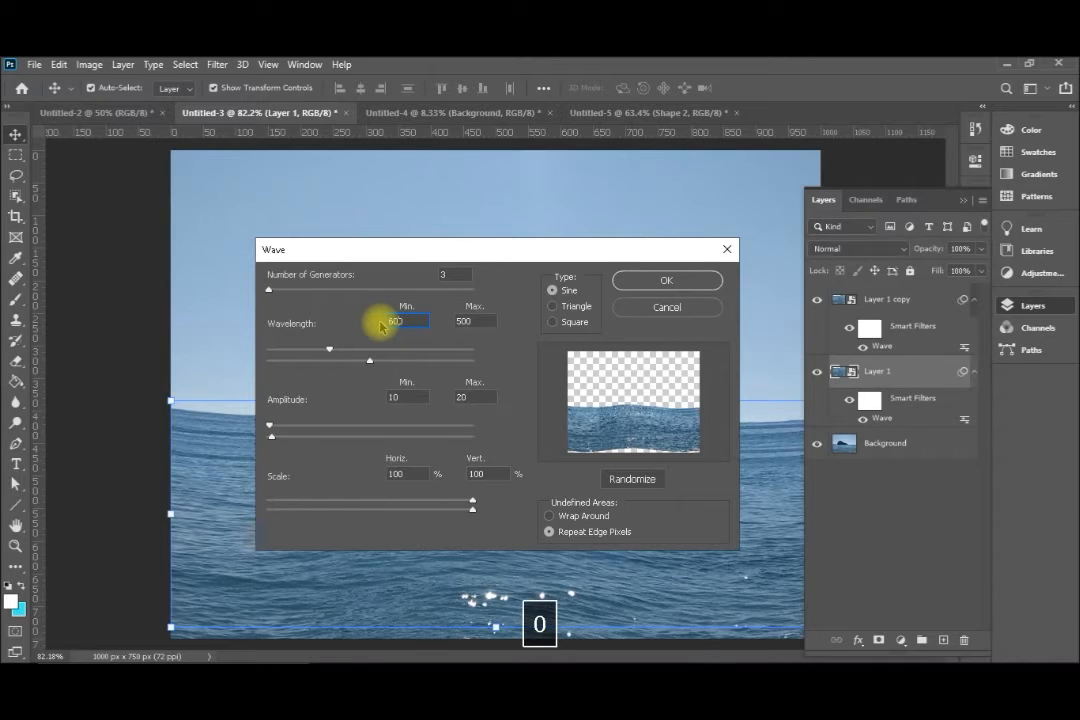
pyautogui.click(480, 324)
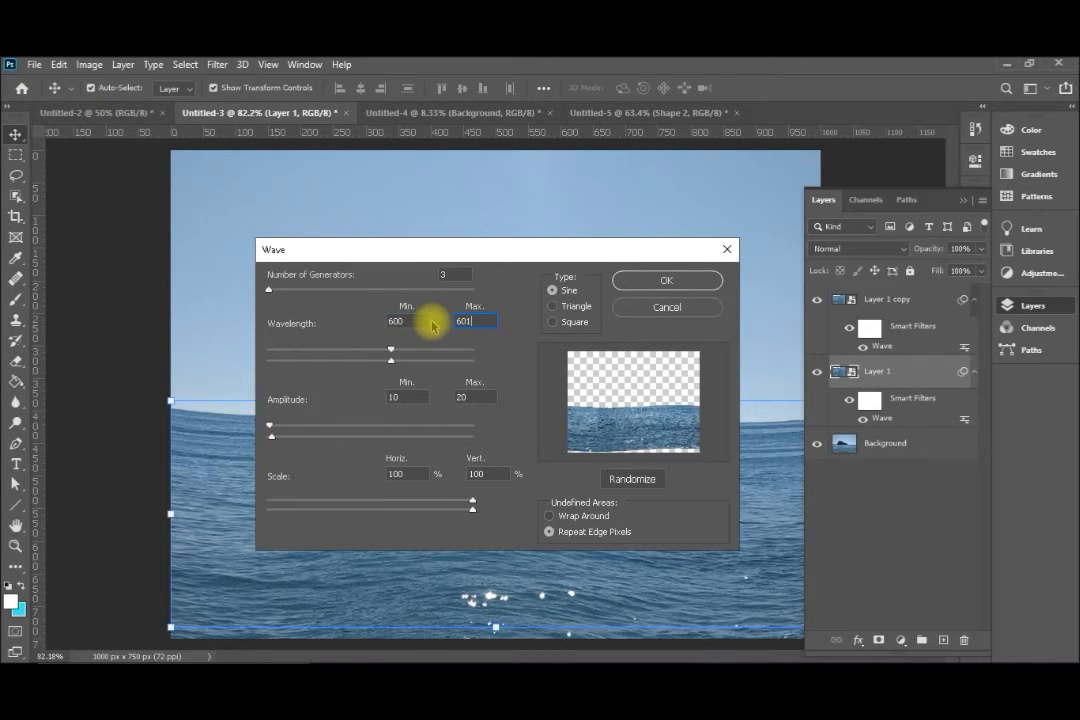
pyautogui.press('BackSpace')
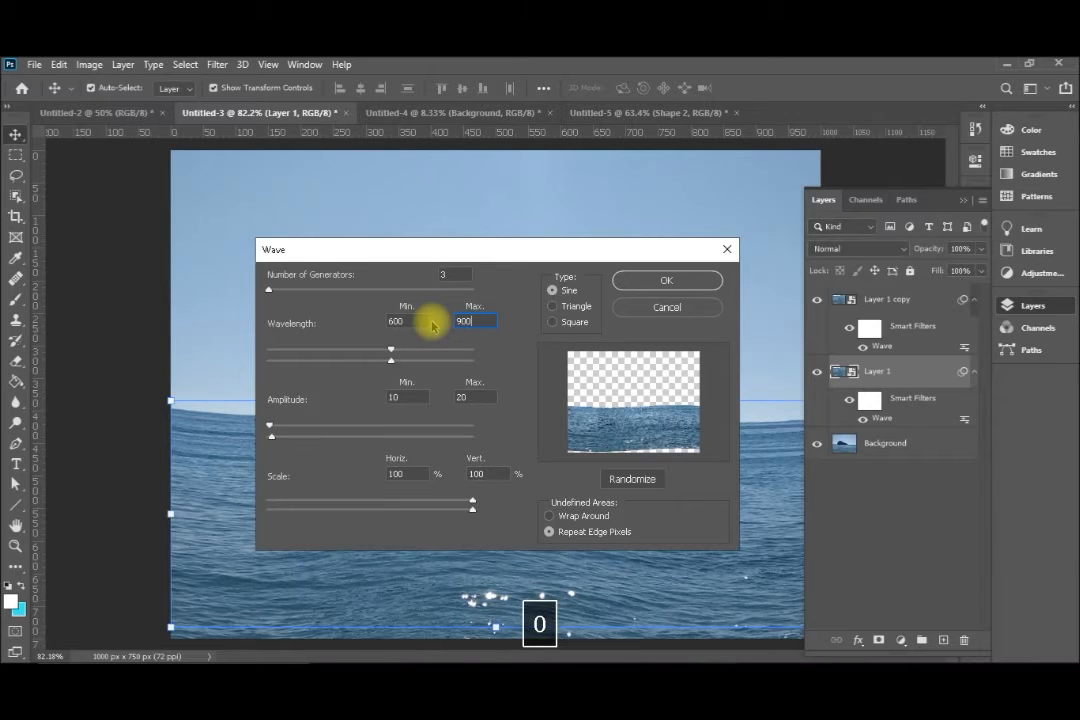
pyautogui.write('900')
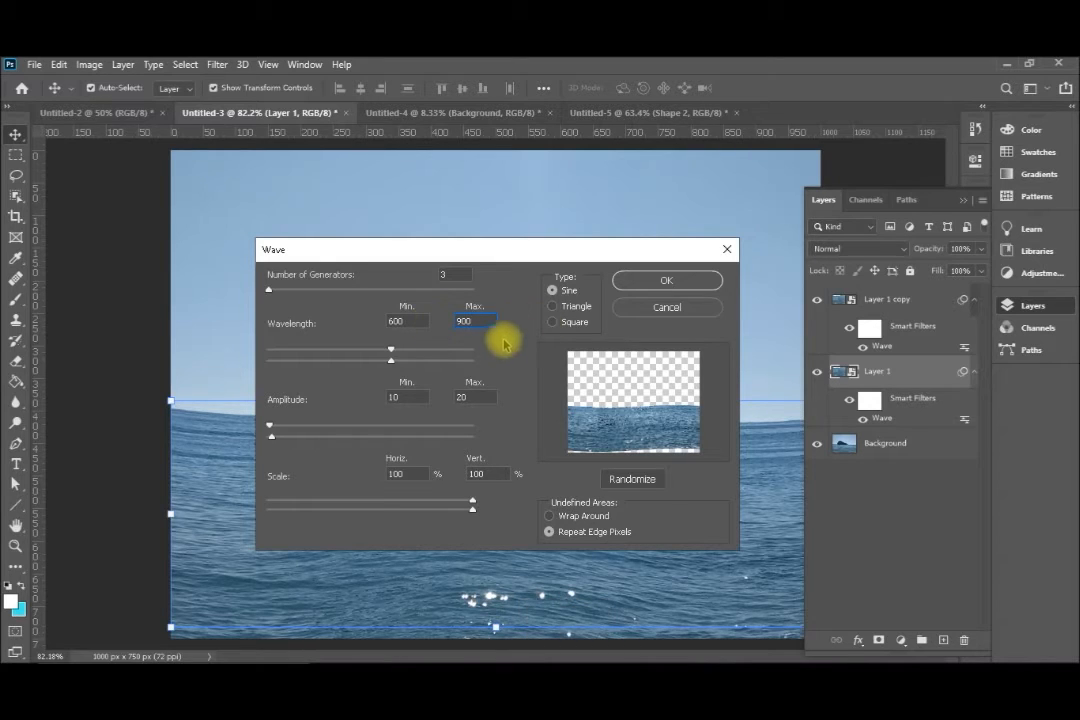
pyautogui.click(666, 280)
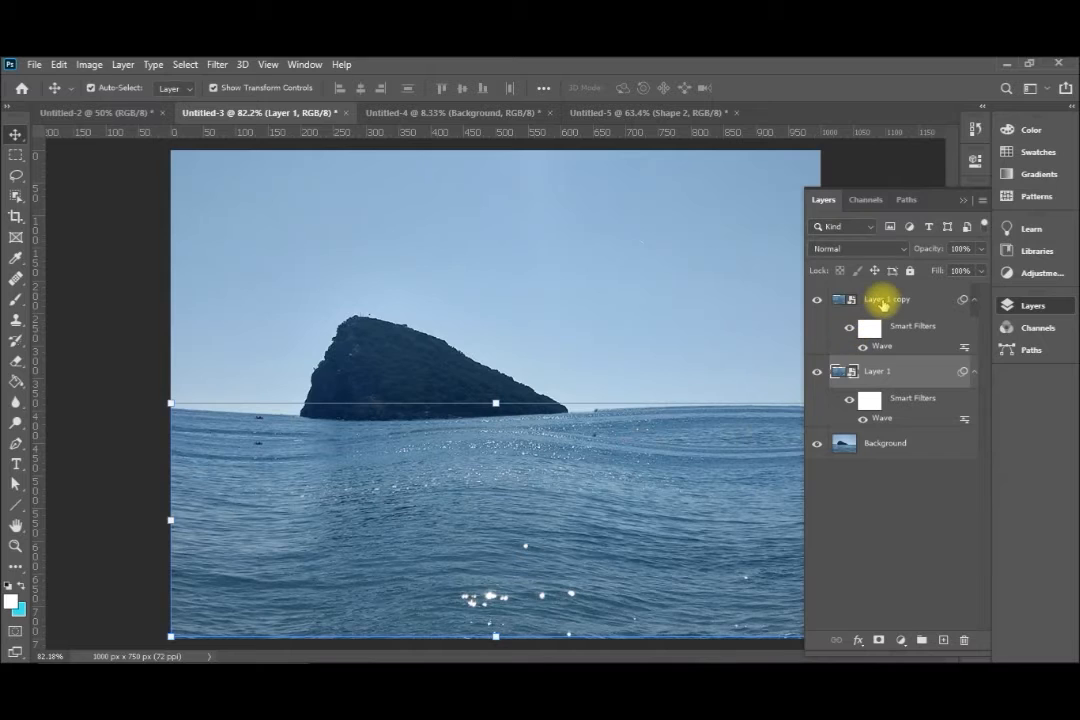
# Reduce the opacity of Layer 1 copy moderately so the sea layers blend, and select the background layer
pyautogui.click(882, 302)
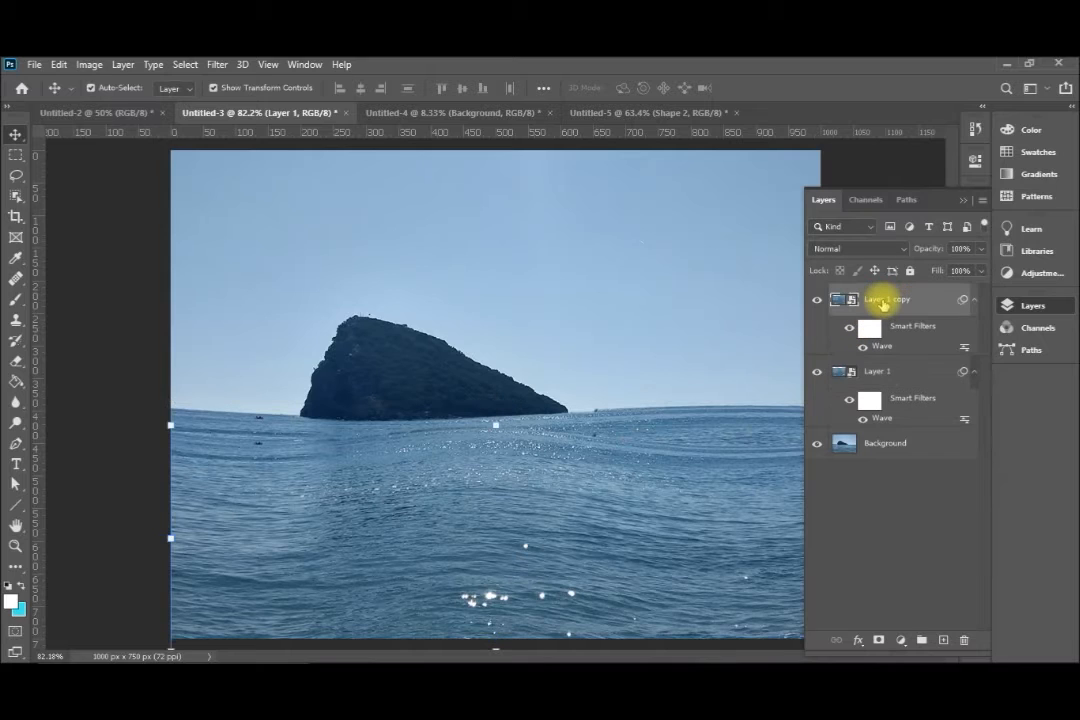
pyautogui.click(981, 249)
pyautogui.moveTo(979, 266); pyautogui.dragTo(961, 272)
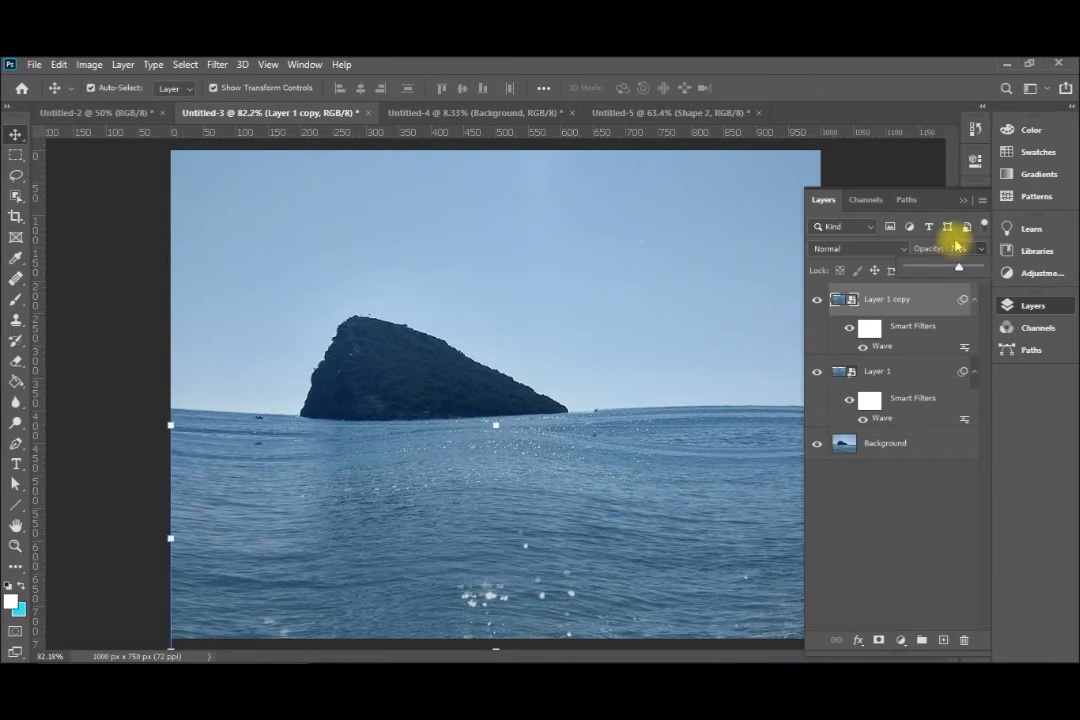
pyautogui.click(962, 204)
pyautogui.click(962, 203)
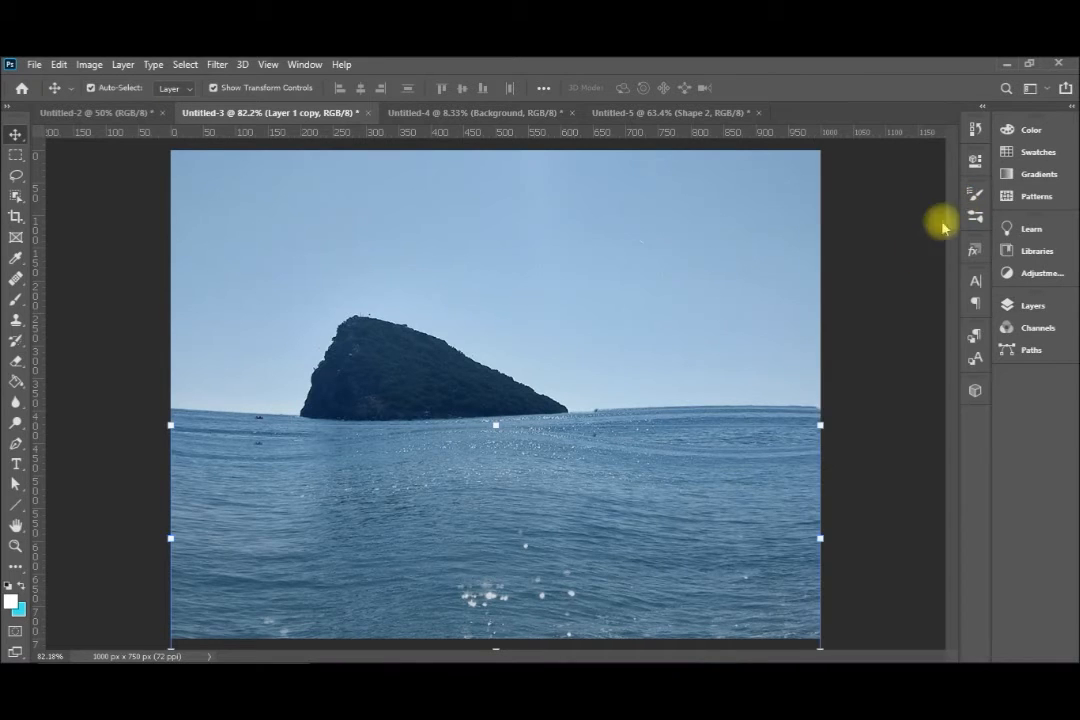
pyautogui.click(667, 353)
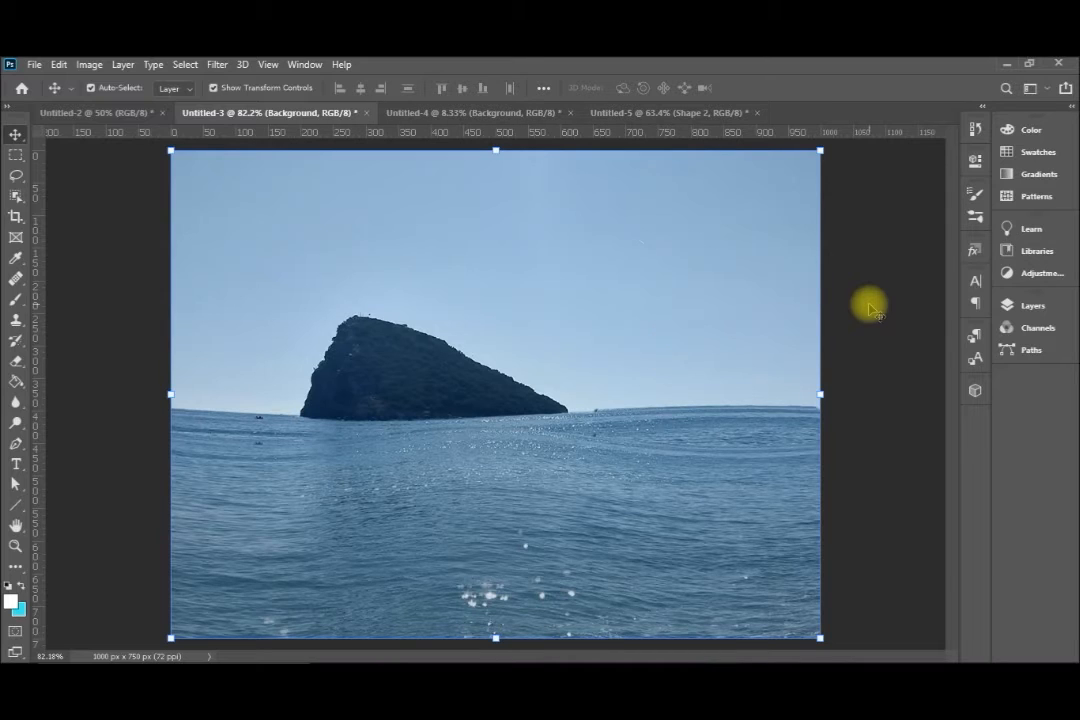
# Hide and show both waved sea layers to compare the layered waves with the original photo
pyautogui.press('F7')
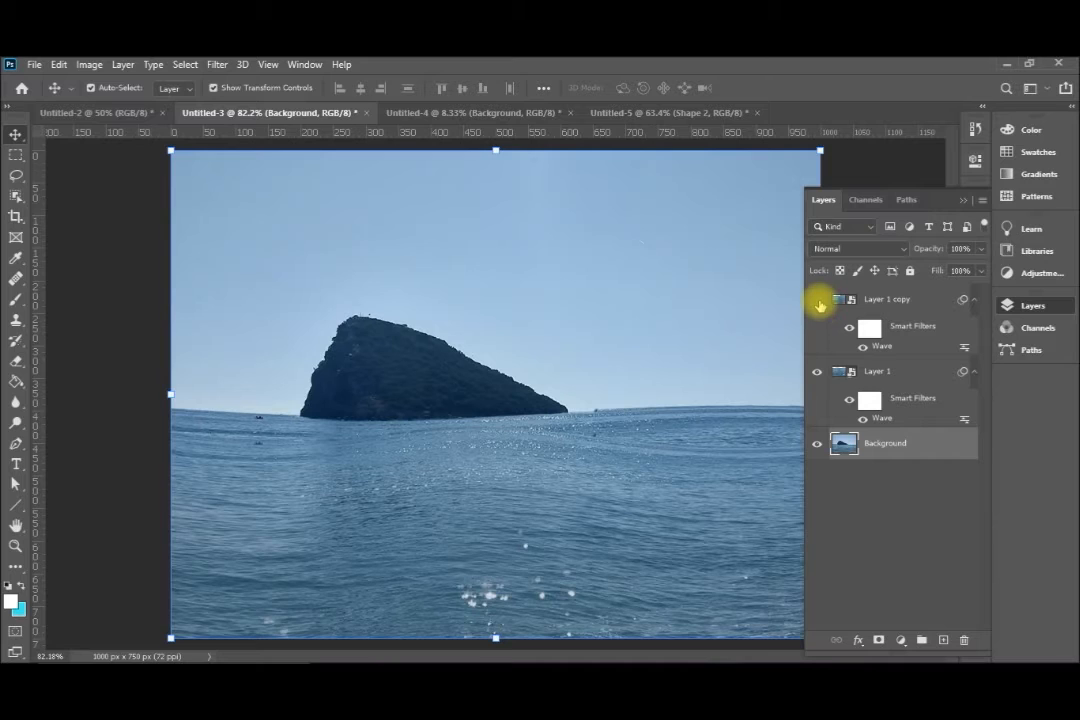
pyautogui.click(818, 302)
pyautogui.click(816, 373)
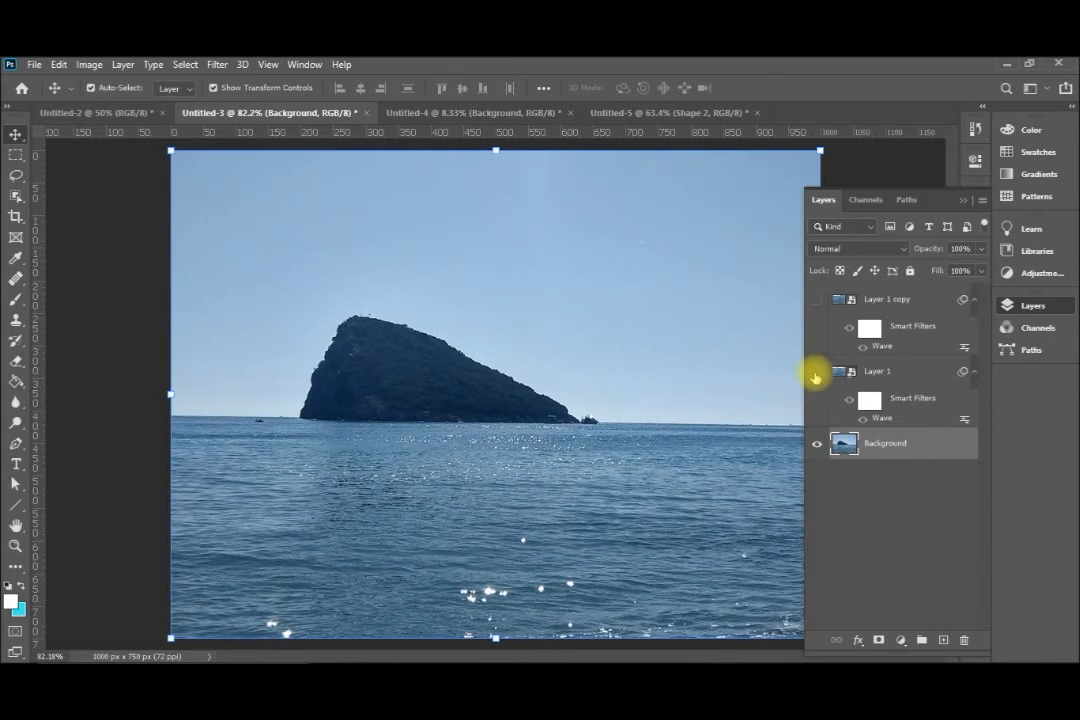
pyautogui.click(816, 373)
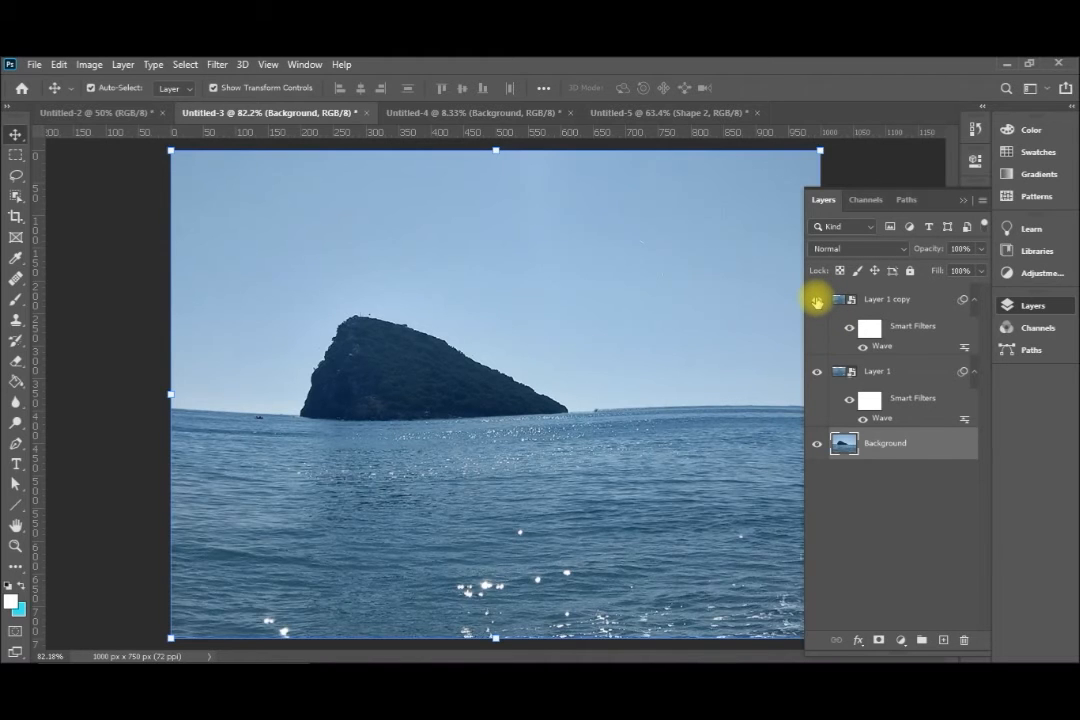
pyautogui.click(816, 302)
# In the Untitled-4 hair photo, select the middle part of the straight hair with the Object Selection tool, adding its outer edge
pyautogui.hotkey('ctrl', 'Tab')
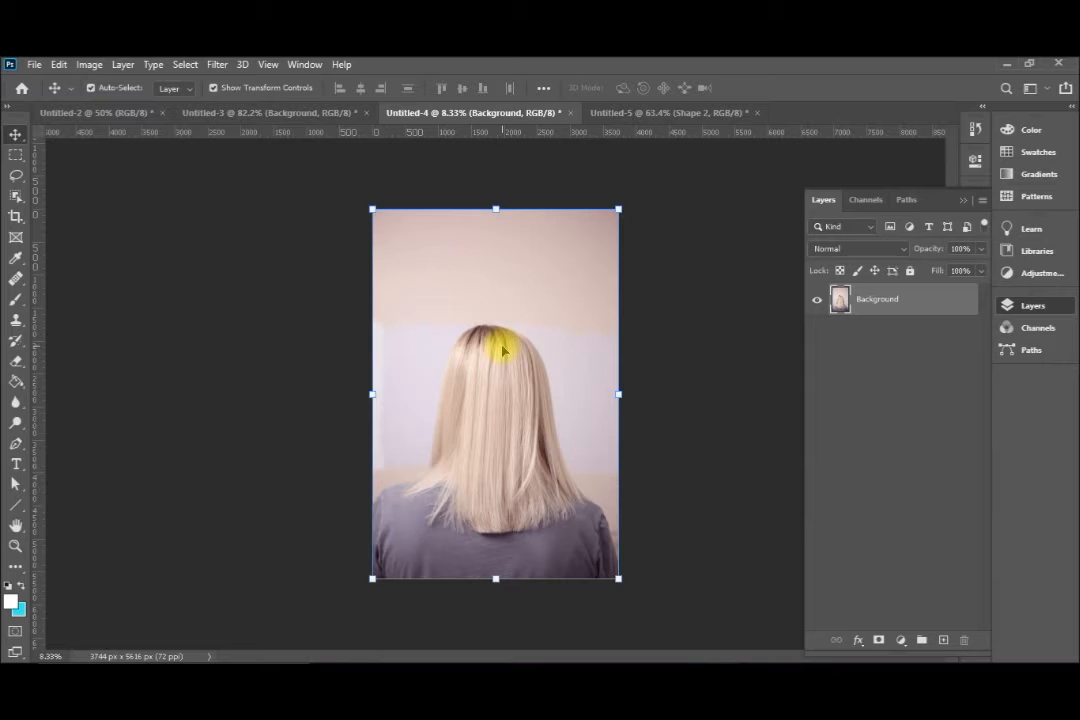
pyautogui.hotkey('ctrl', '0')
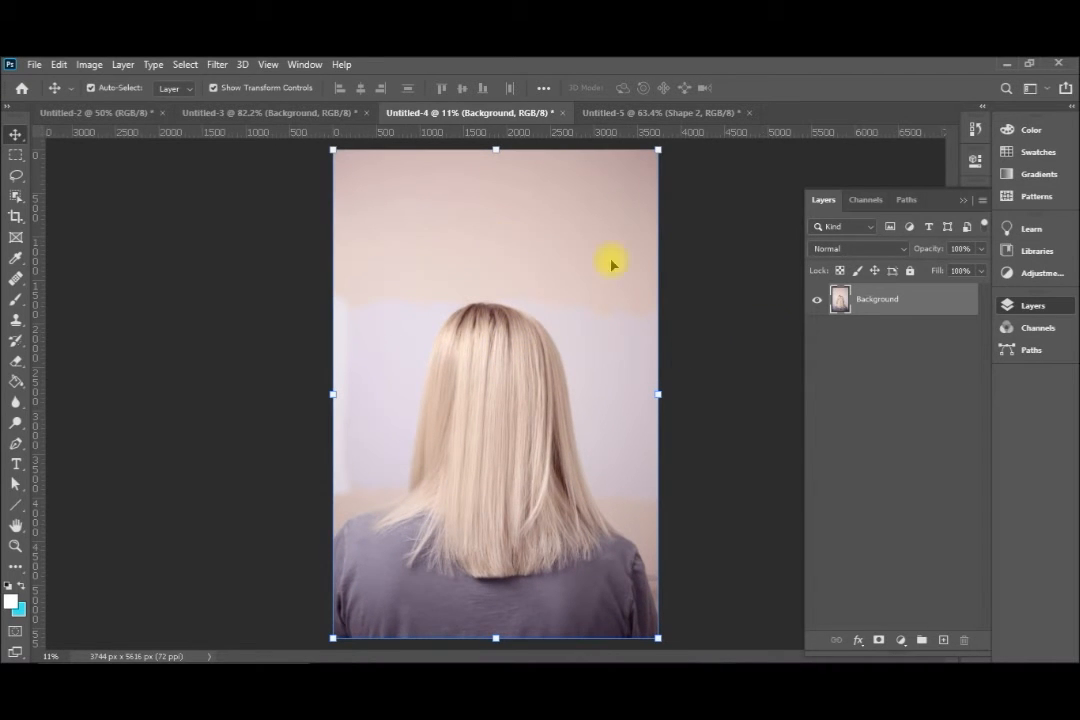
pyautogui.click(16, 196)
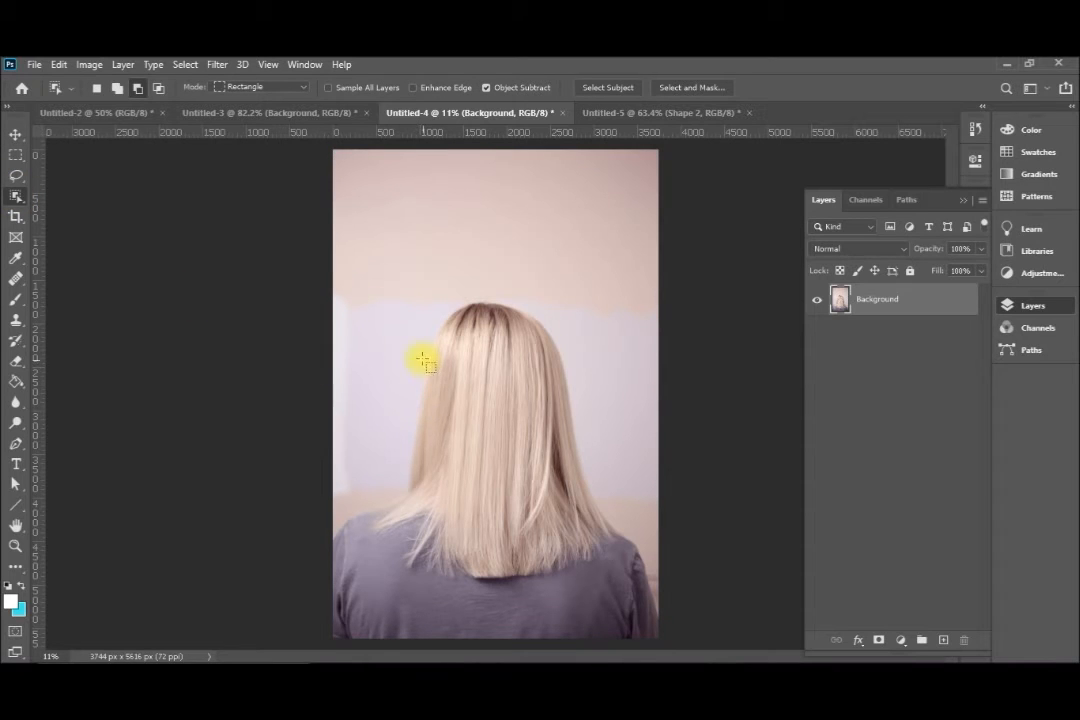
pyautogui.moveTo(413, 360); pyautogui.dragTo(586, 539)
pyautogui.moveTo(537, 391); pyautogui.dragTo(583, 504)
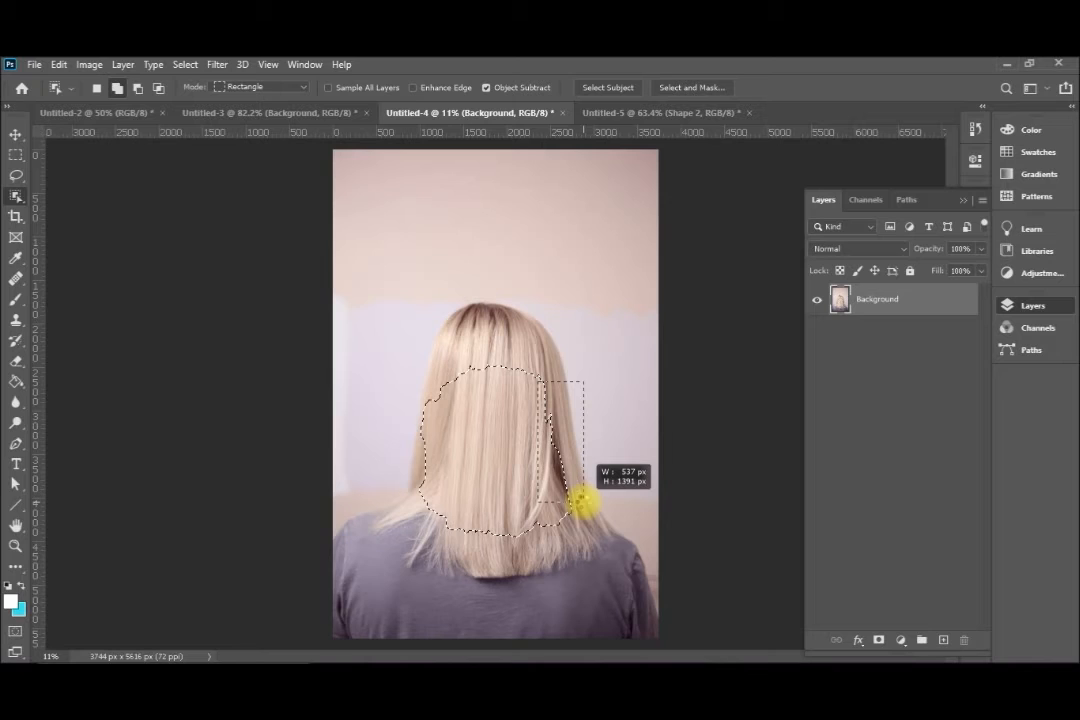
pyautogui.moveTo(583, 503); pyautogui.dragTo(583, 504)
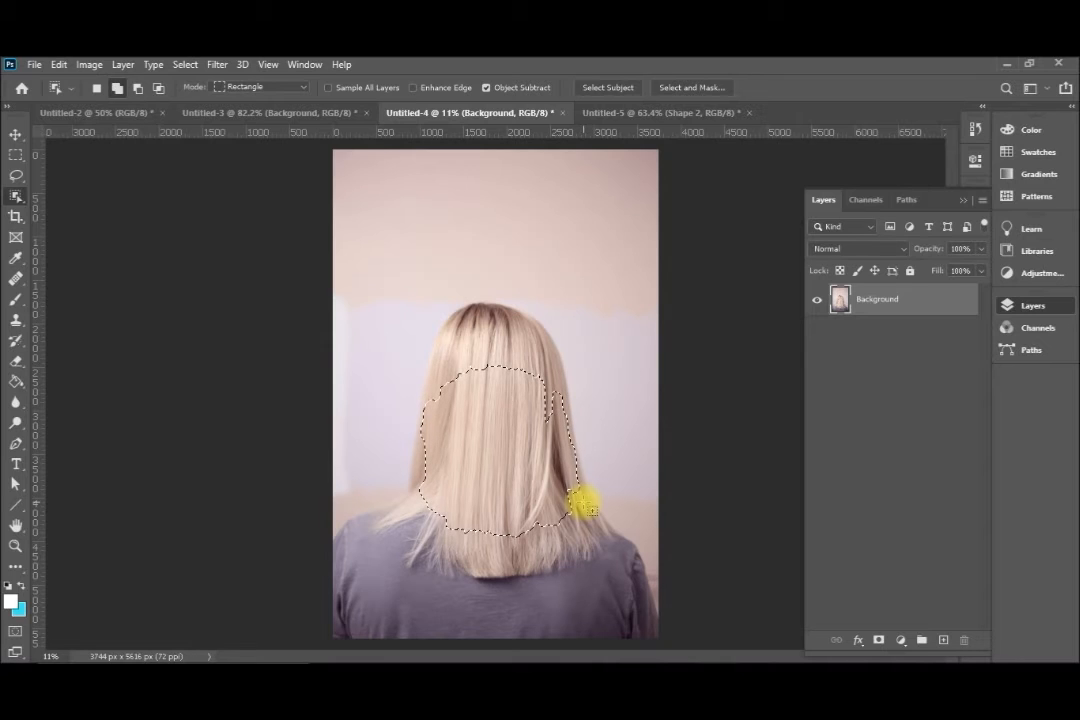
# Copy the selected hair to a new layer and convert that layer for smart filters
pyautogui.hotkey('ctrl', 'j')
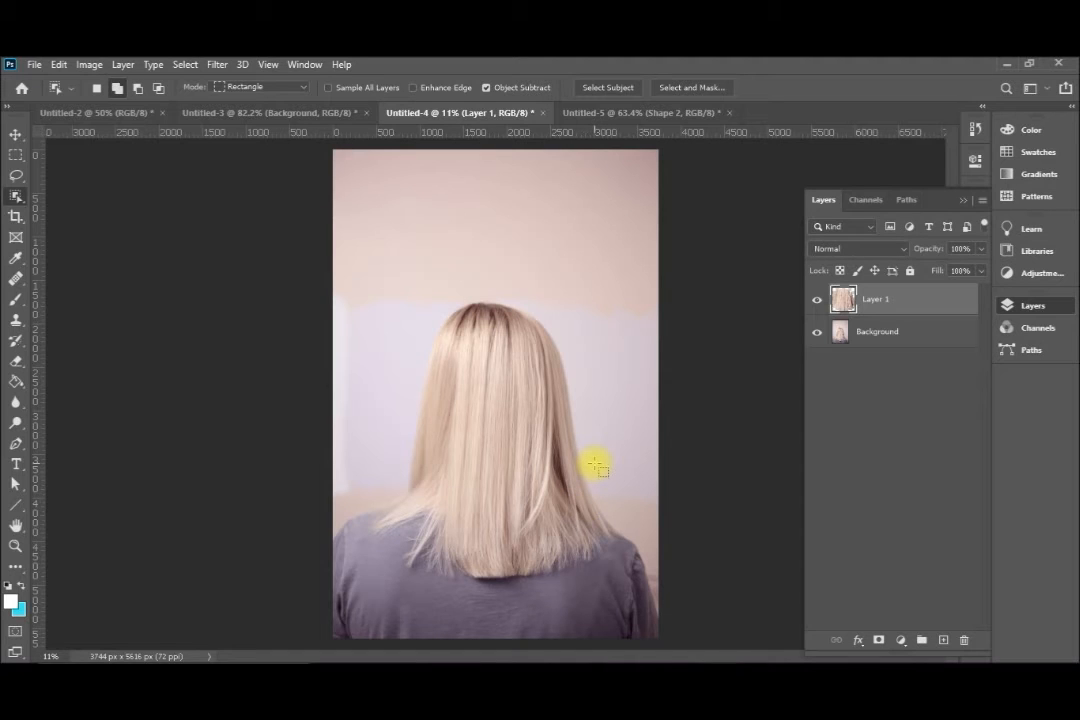
pyautogui.click(218, 65)
pyautogui.click(249, 105)
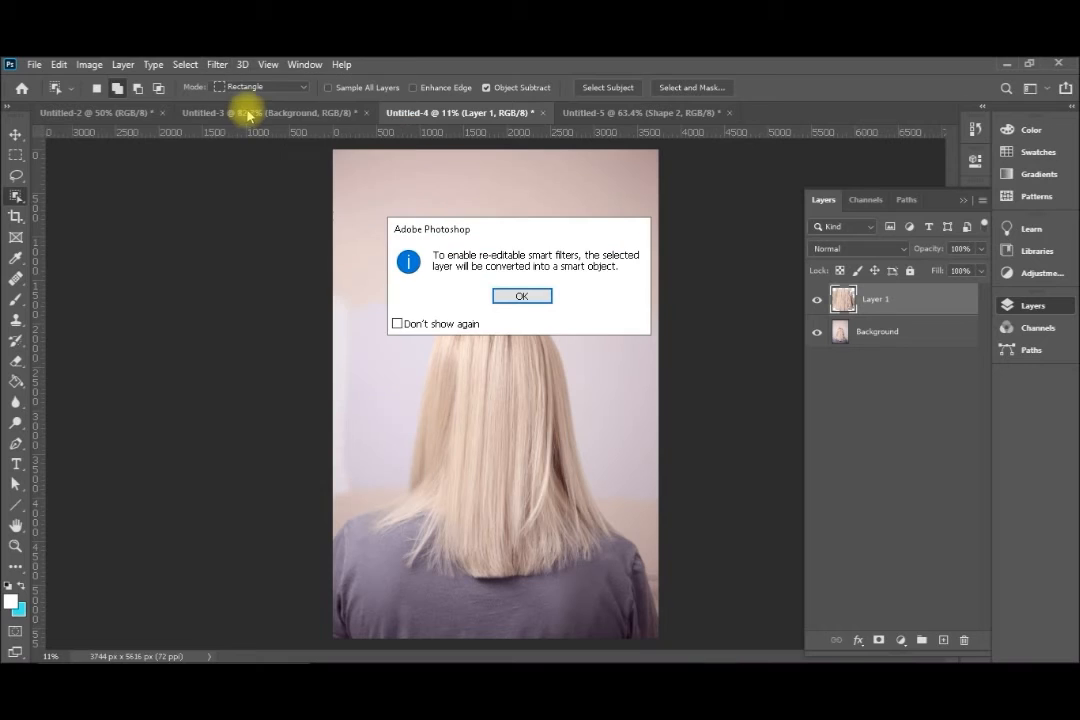
pyautogui.press('Return')
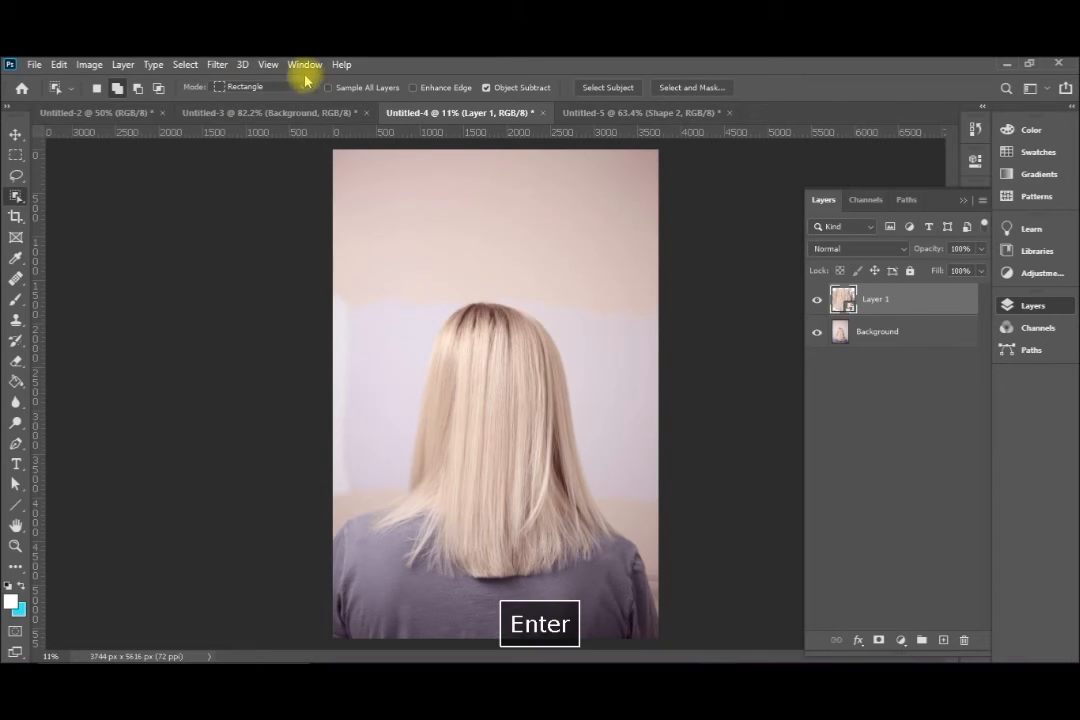
# Apply the Wave distortion to the hair layer with a wavelength of 300 minimum and 500 maximum
pyautogui.click(217, 65)
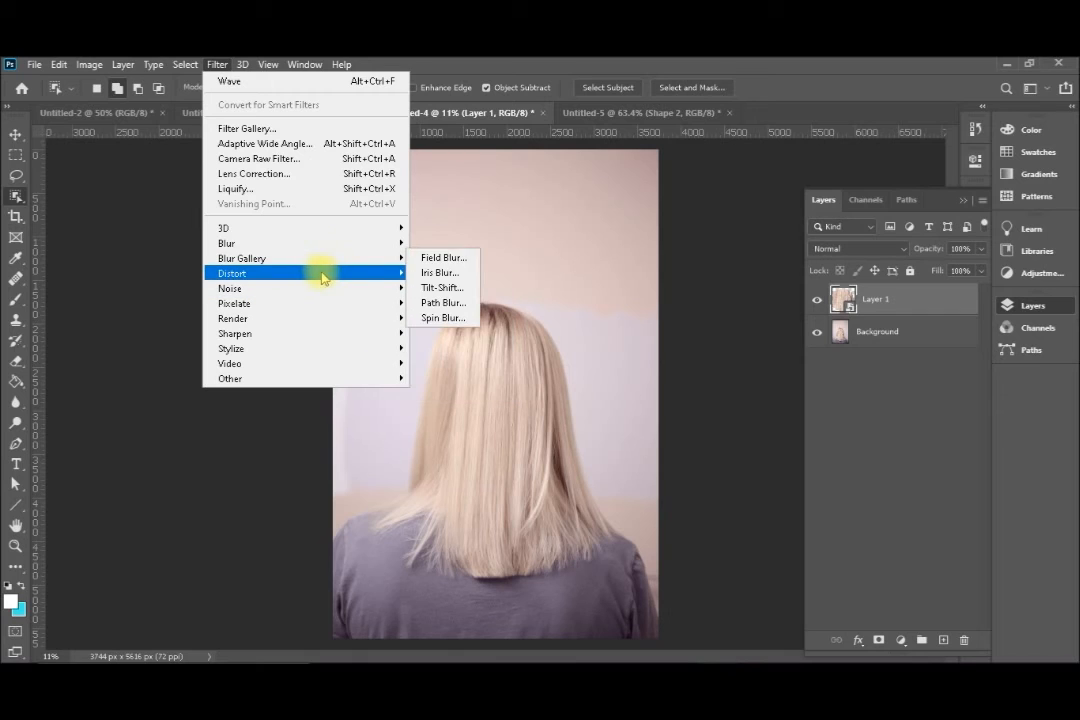
pyautogui.moveTo(393, 277)
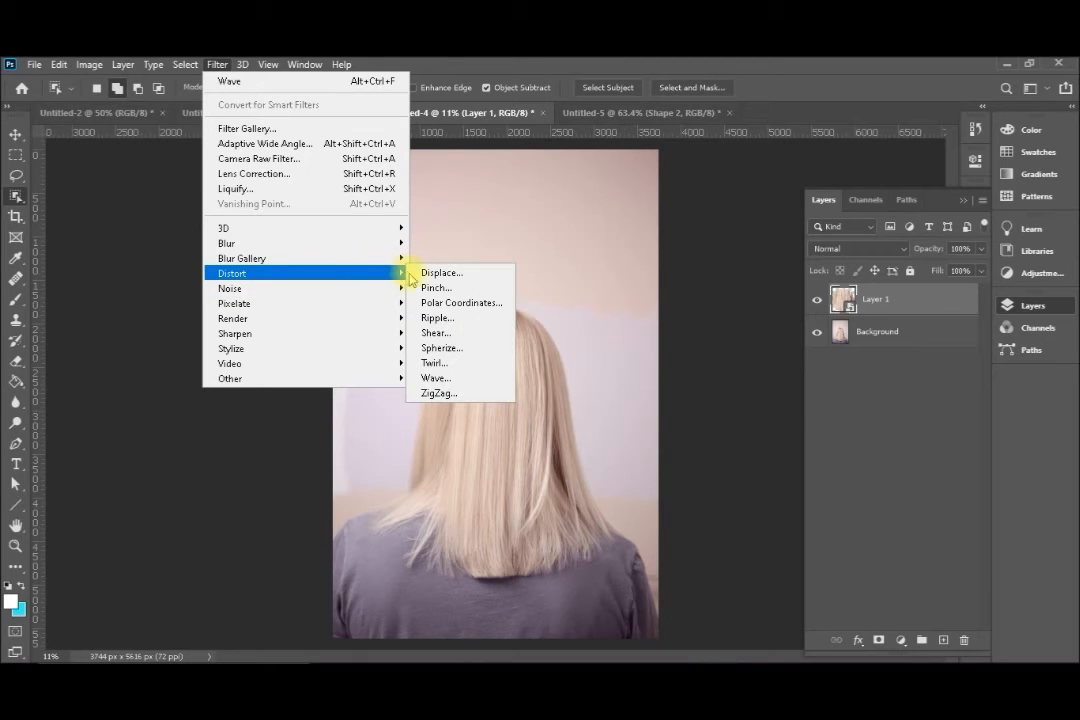
pyautogui.click(436, 377)
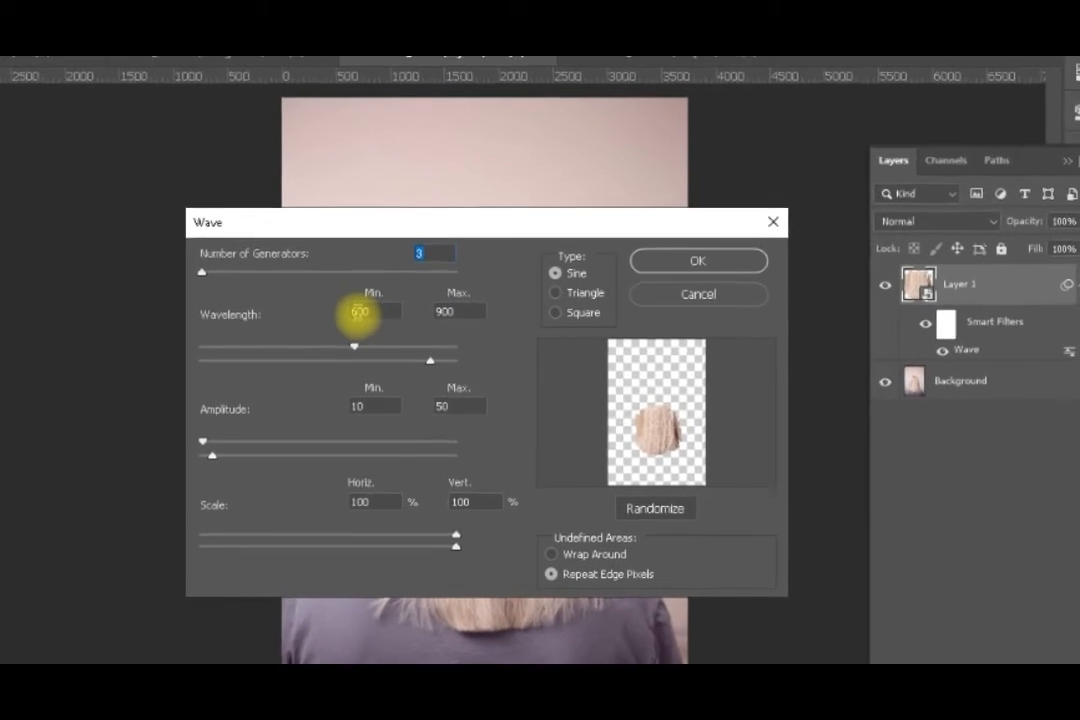
pyautogui.click(396, 321)
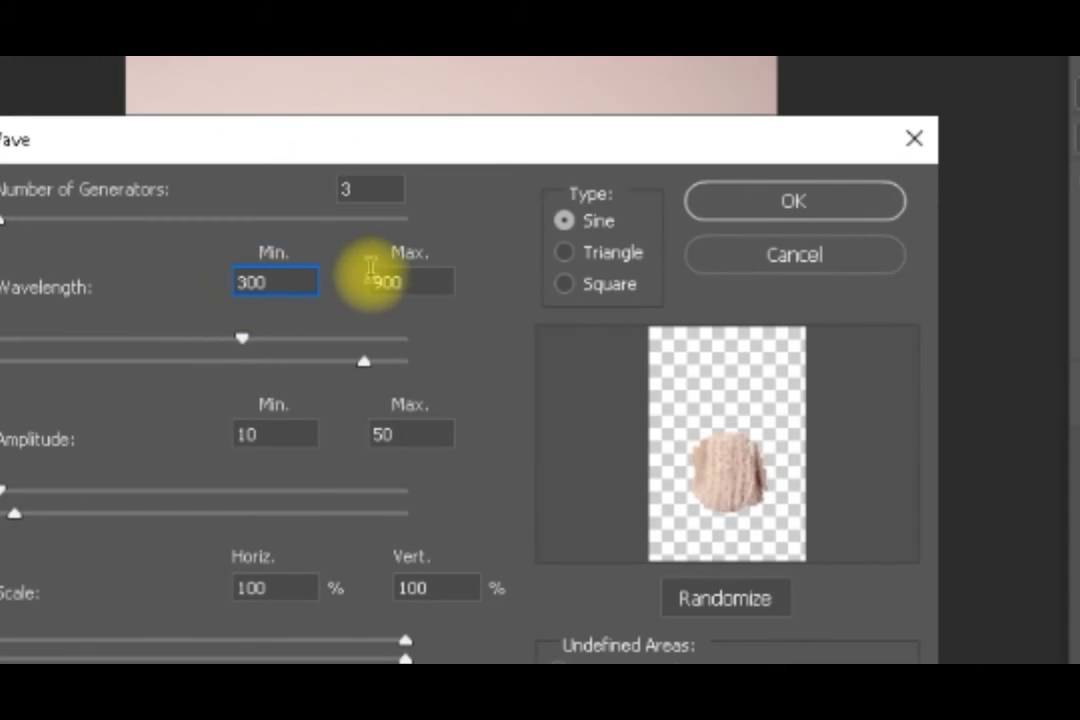
pyautogui.click(390, 280)
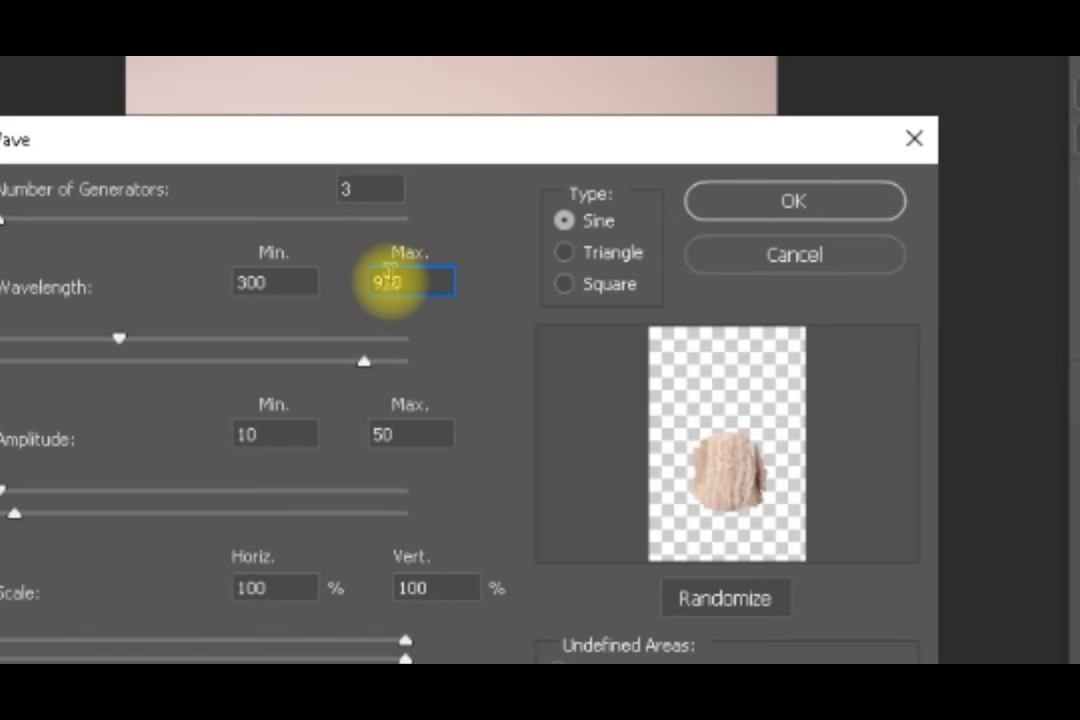
pyautogui.click(786, 204)
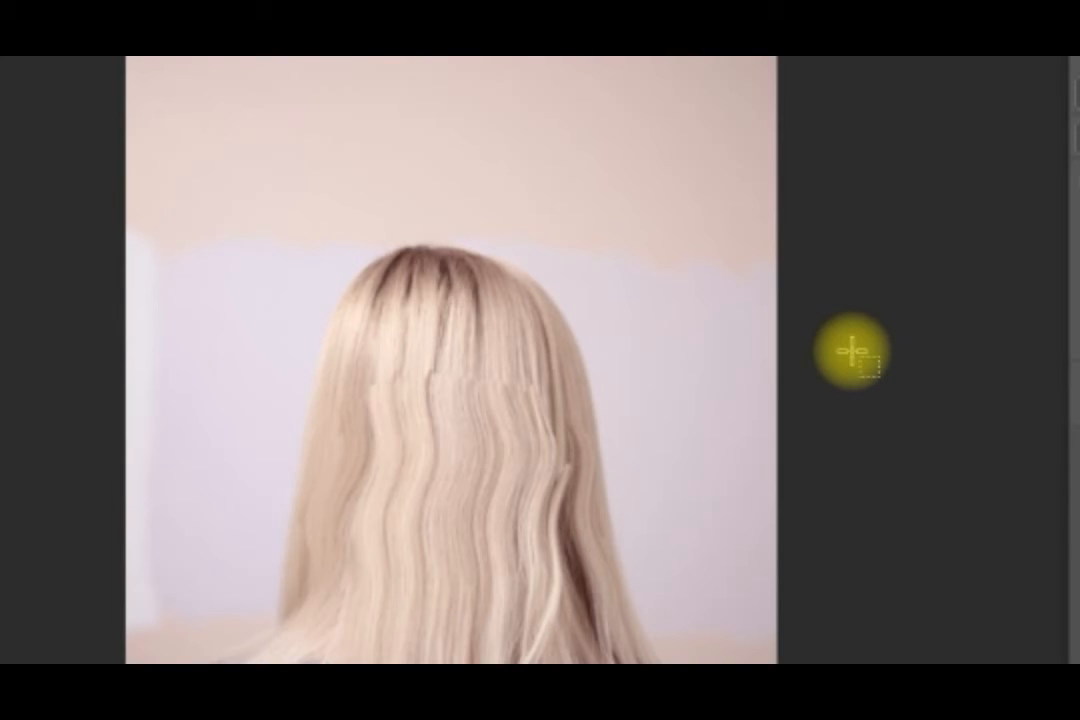
# Nudge the waved hair layer slightly to the right to line up its strands with the surrounding hair
pyautogui.hotkey('ctrl', 't')
pyautogui.press('Right')
pyautogui.press('Right')
pyautogui.press('Right')
pyautogui.press('Right')
pyautogui.press('Right')
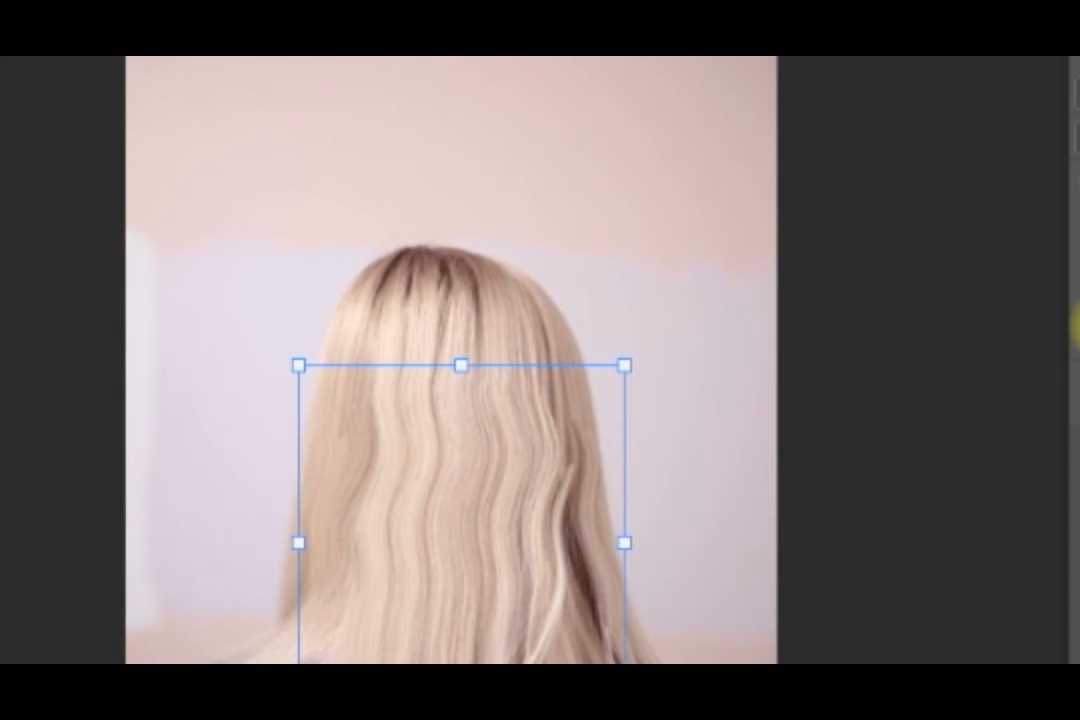
# Hide and show Layer 1 to compare the wavy hair with the original straight hair
pyautogui.click(705, 247)
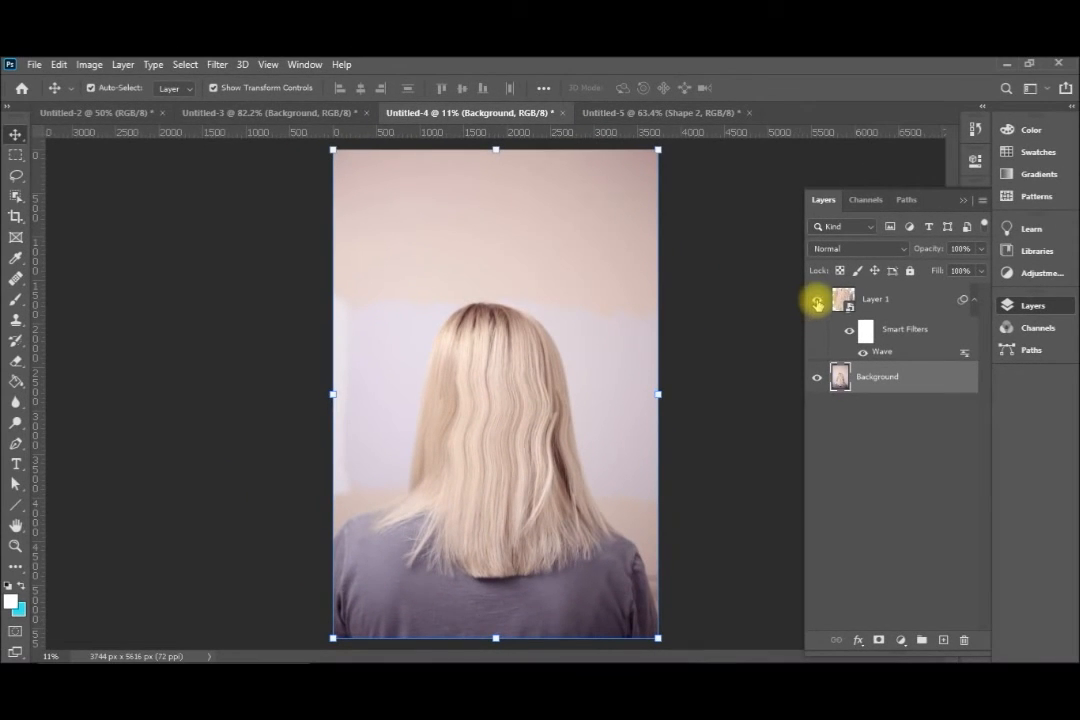
pyautogui.click(818, 301)
pyautogui.click(818, 301)
# Switch to the Untitled-2 document and copy the selected layers and groups that make up the boat
pyautogui.click(432, 117)
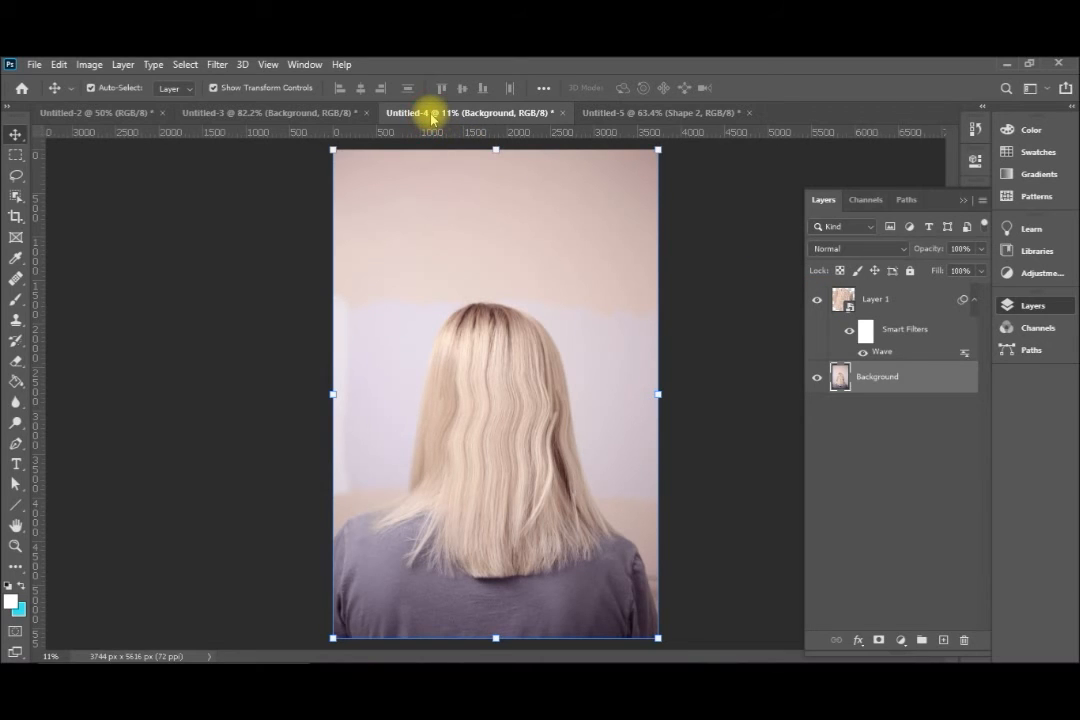
pyautogui.click(254, 113)
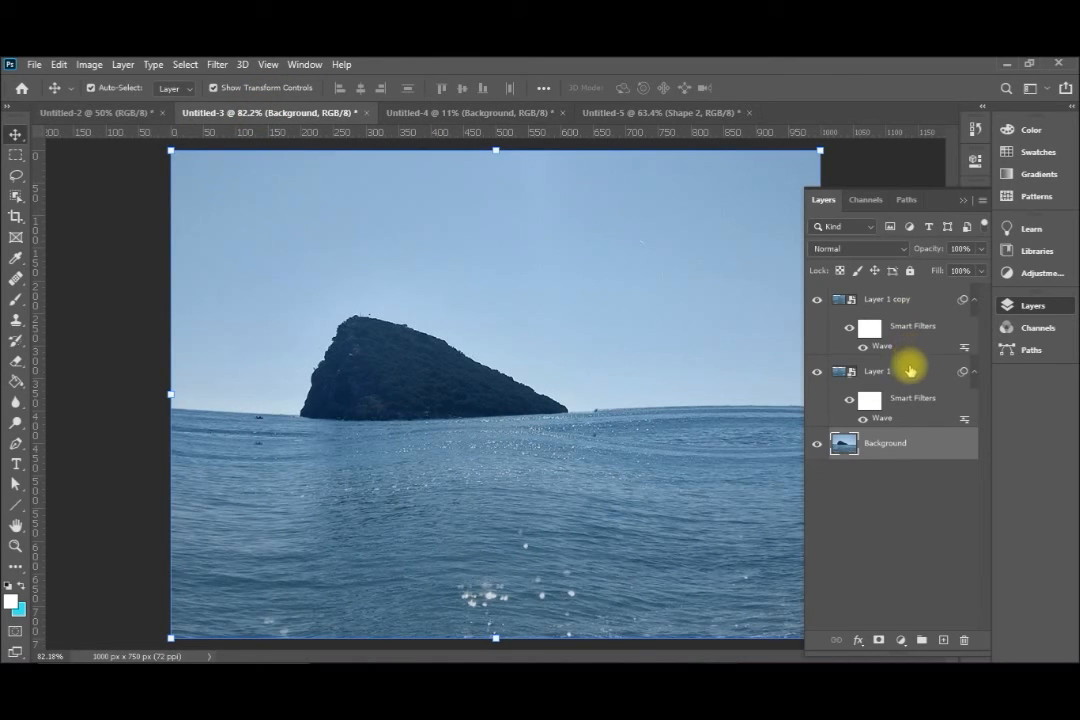
pyautogui.click(87, 114)
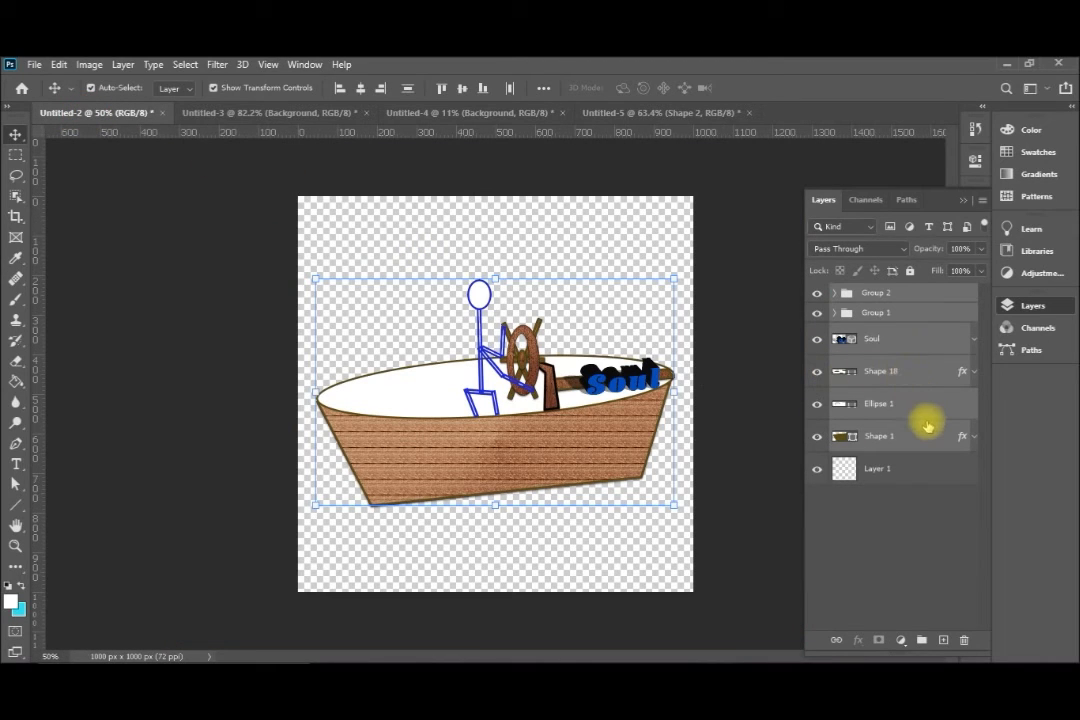
pyautogui.hotkey('ctrl', 'c')
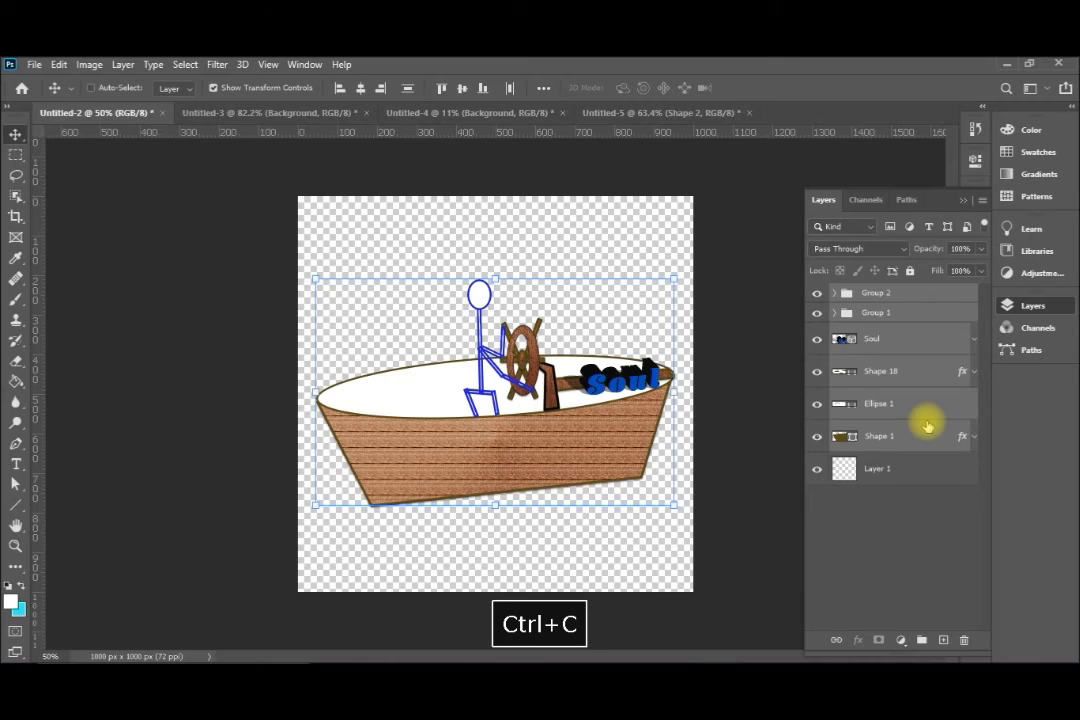
# Copy the boat layers into Untitled-3 above Layer 1 copy and scale them to about 76% width and 62% height over the sea
pyautogui.click(59, 64)
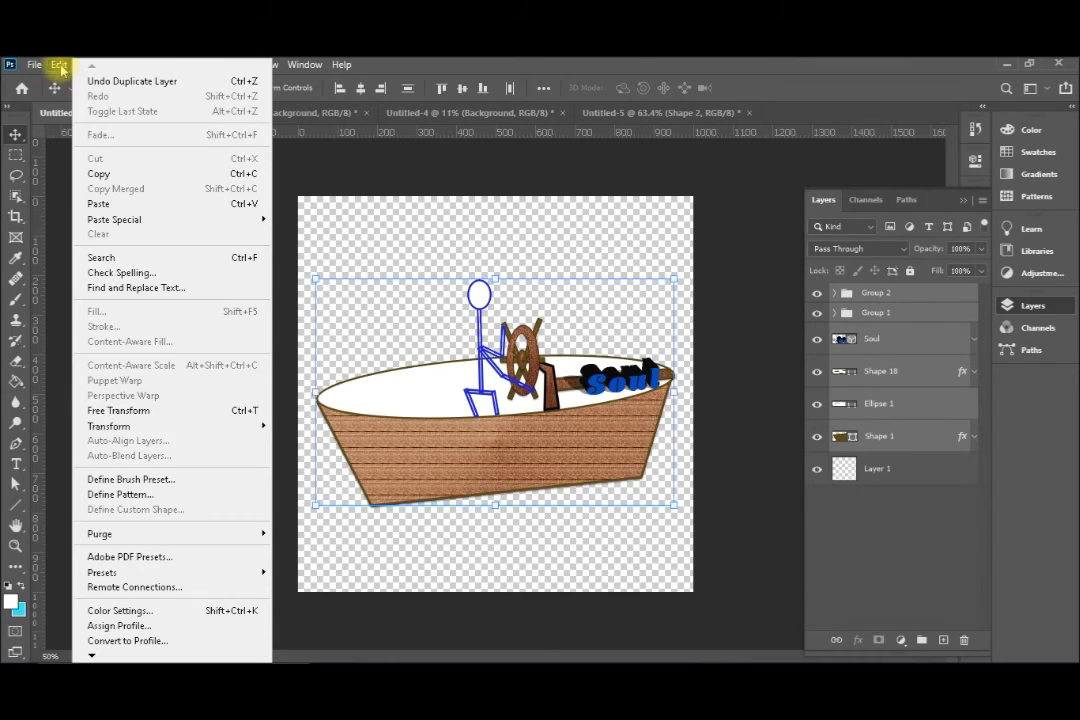
pyautogui.click(108, 176)
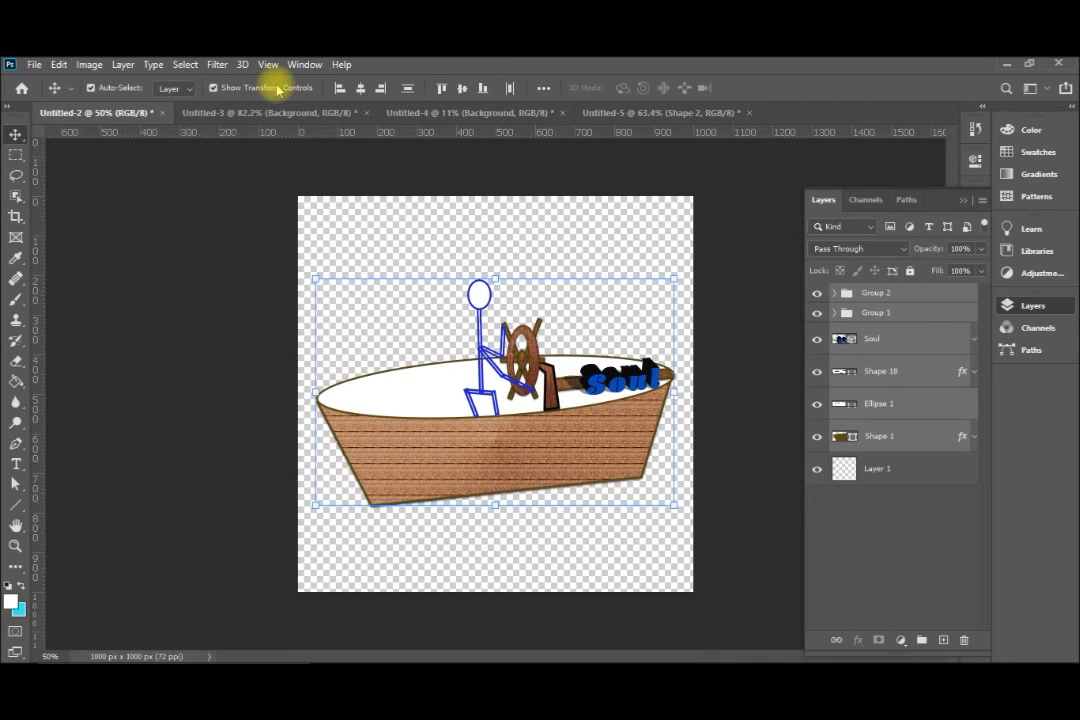
pyautogui.click(62, 66)
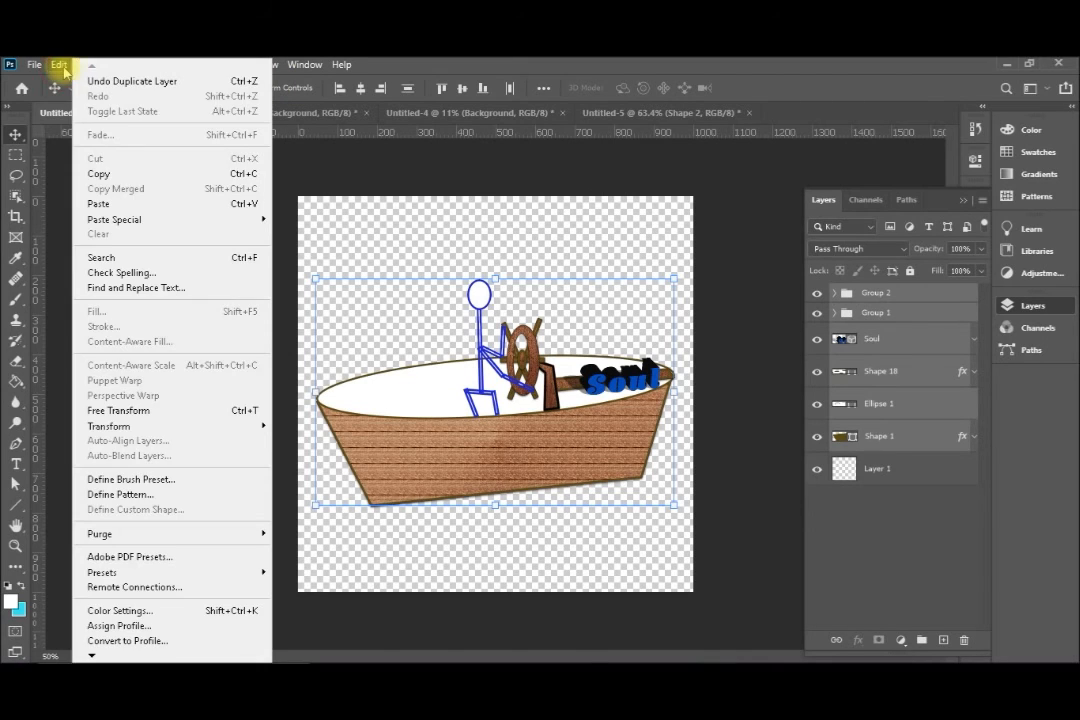
pyautogui.click(60, 66)
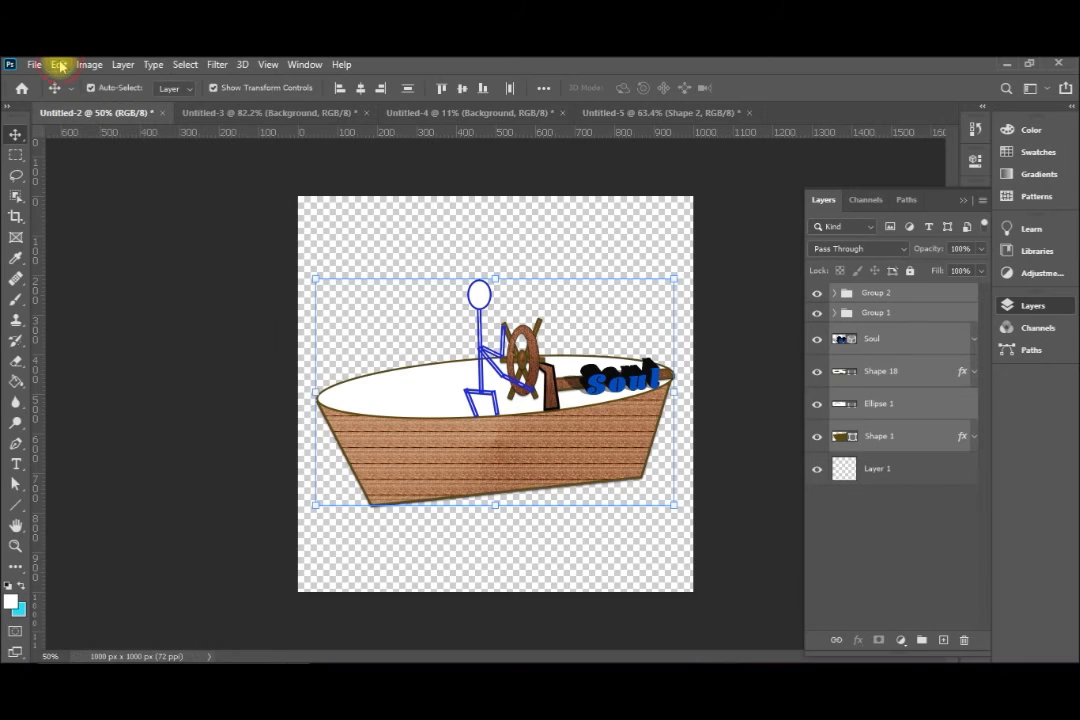
pyautogui.click(284, 114)
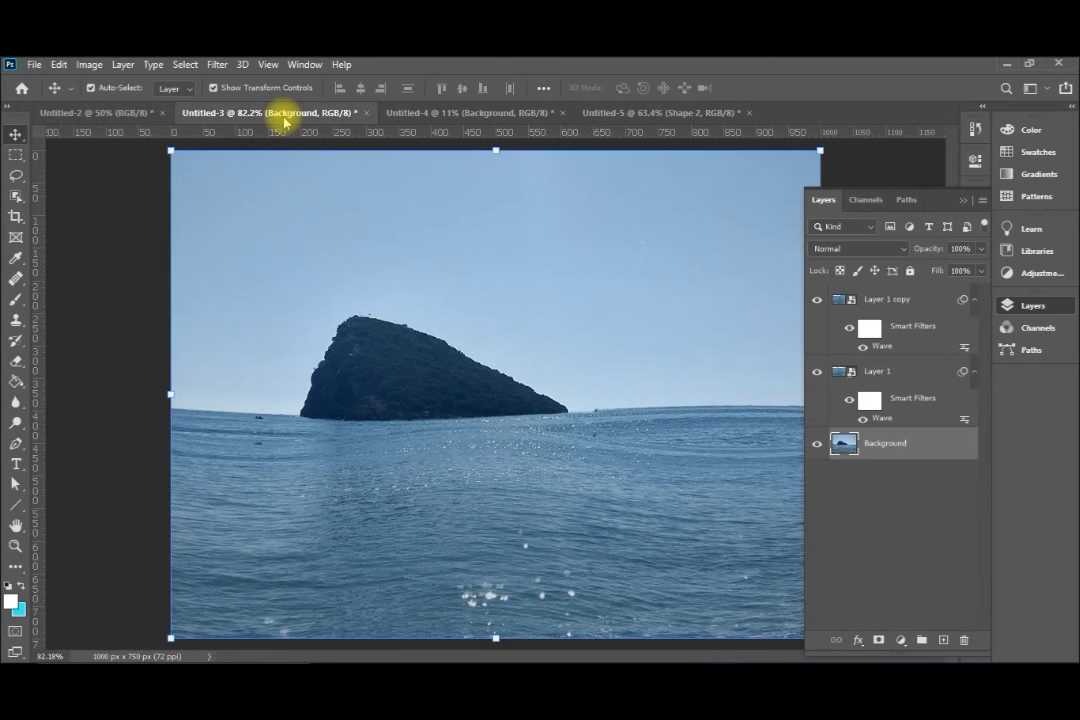
pyautogui.click(884, 344)
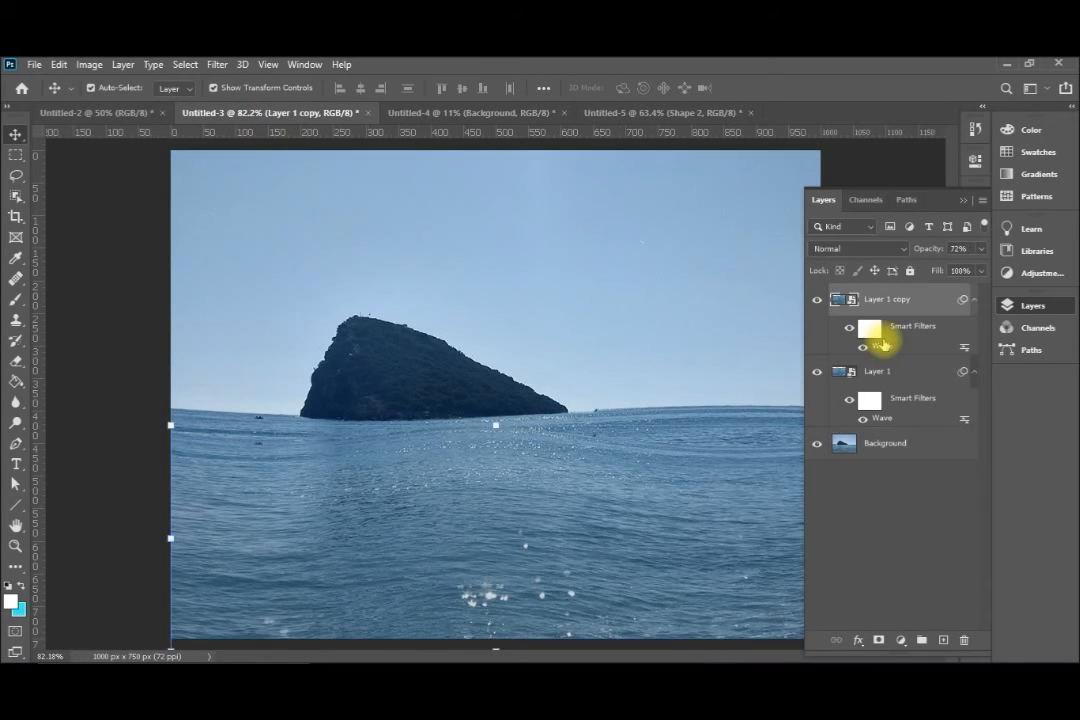
pyautogui.hotkey('ctrl', 'v')
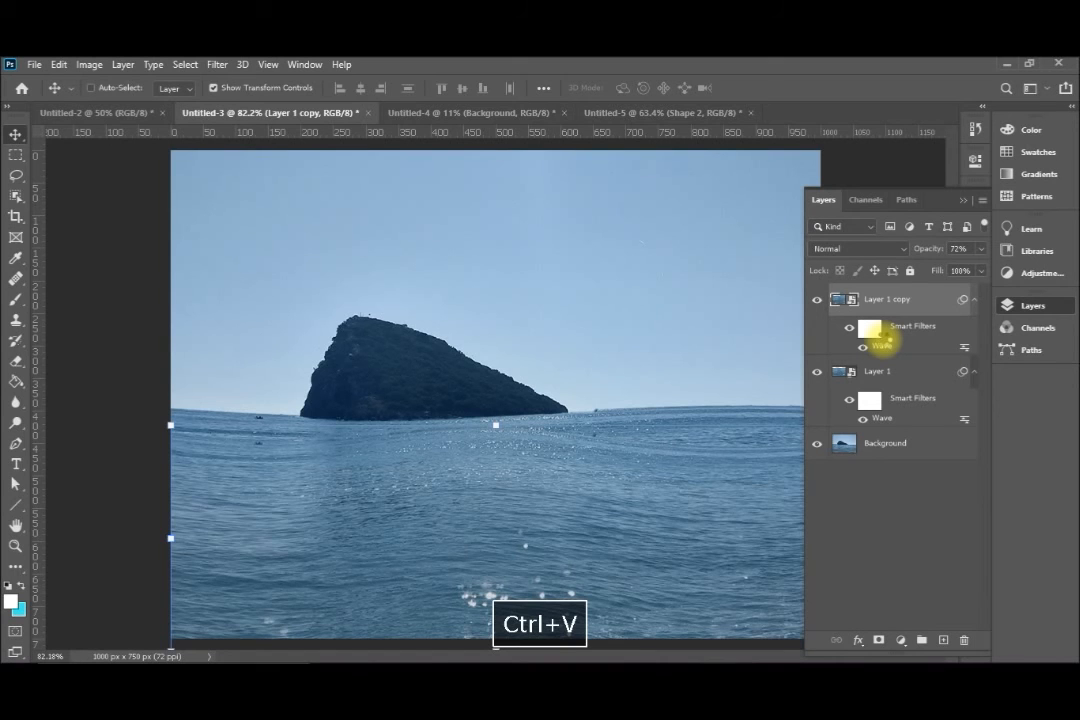
pyautogui.moveTo(771, 333); pyautogui.dragTo(645, 351)
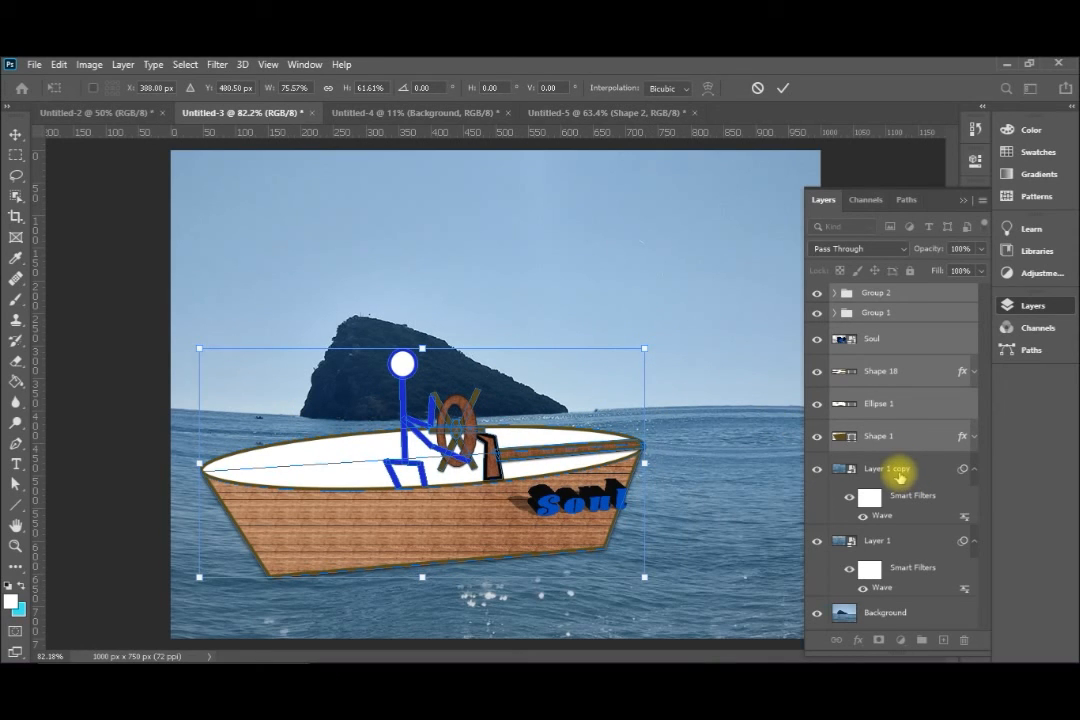
# Move Layer 1 copy above all the boat layers and shift it down so its water covers only the bottom of the hull
pyautogui.moveTo(898, 478); pyautogui.dragTo(900, 285)
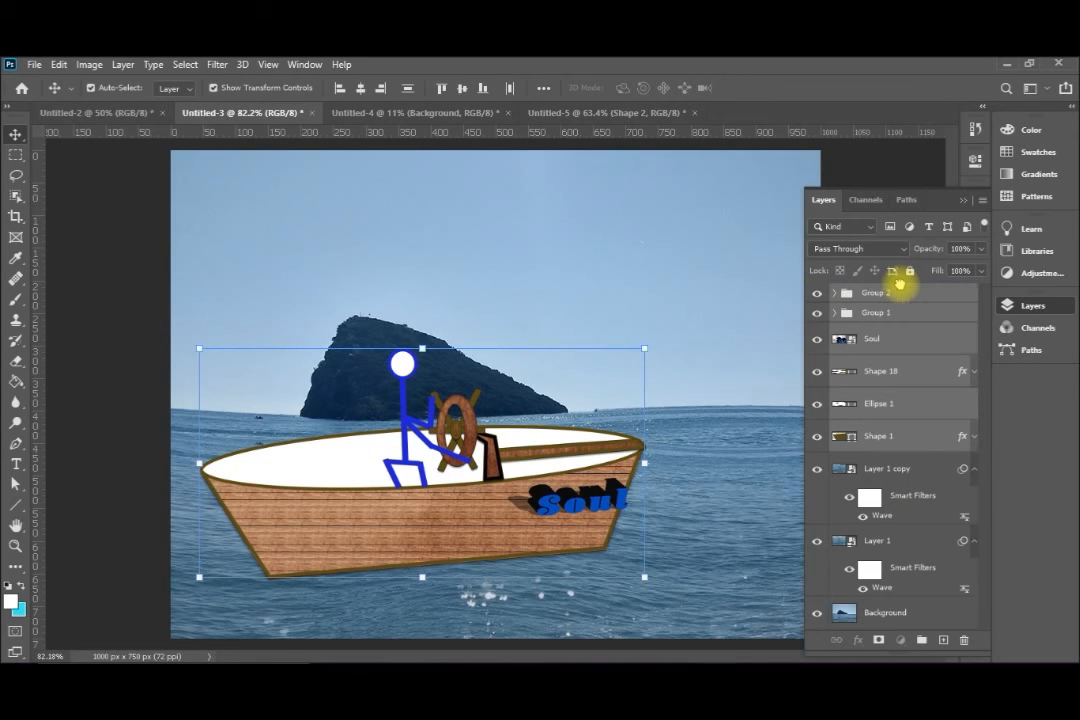
pyautogui.hotkey('shift', 'Down')
pyautogui.hotkey('shift', 'Down')
pyautogui.hotkey('shift', 'Down')
pyautogui.hotkey('shift', 'Down')
pyautogui.hotkey('shift', 'Down')
pyautogui.hotkey('shift', 'Down')
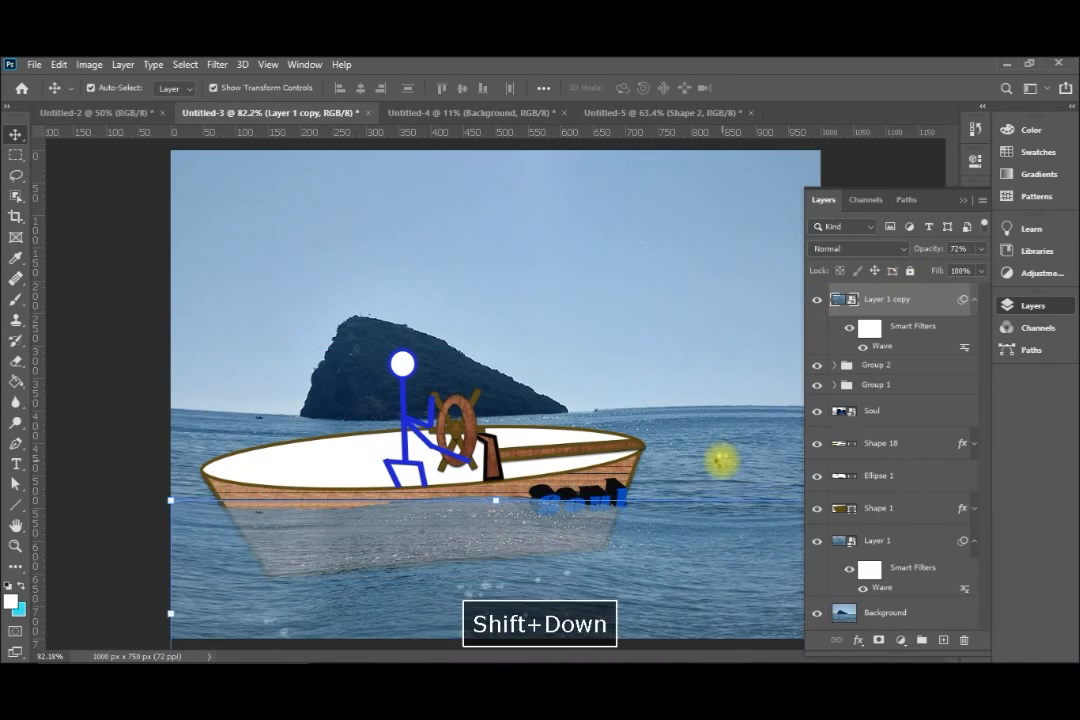
pyautogui.hotkey('shift', 'Down')
pyautogui.hotkey('shift', 'Down')
pyautogui.hotkey('shift', 'Down')
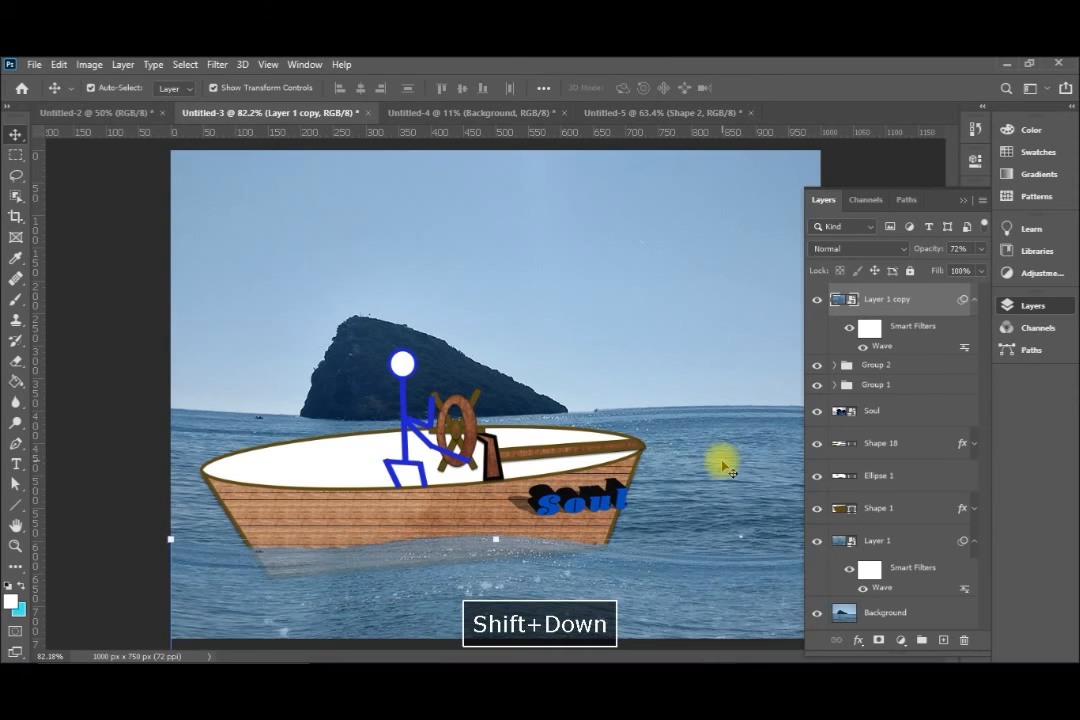
pyautogui.press('Up')
pyautogui.press('Up')
pyautogui.press('Up')
pyautogui.press('Up')
pyautogui.press('Up')
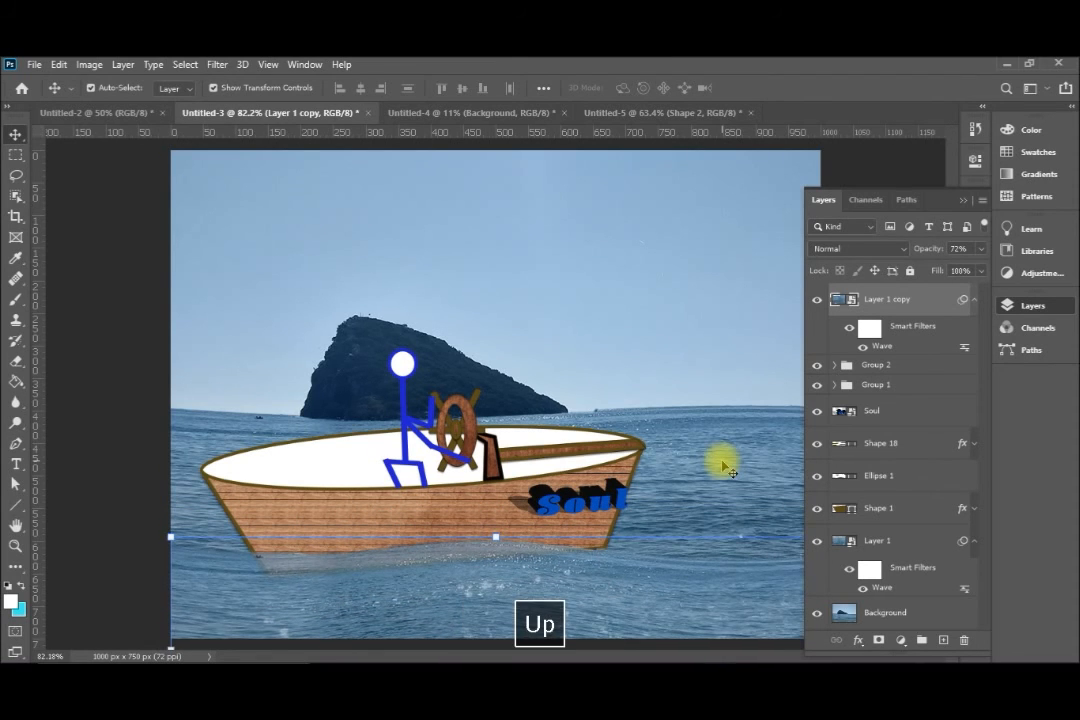
pyautogui.press('Up')
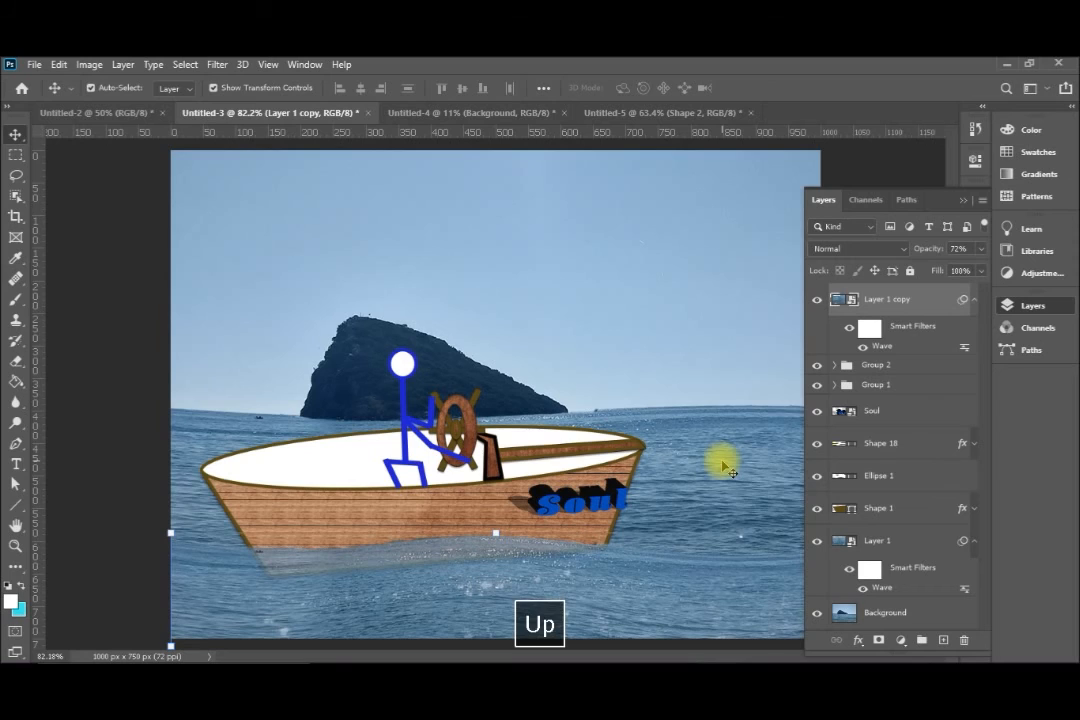
# Set Layer 1 copy's Wave filter to the Triangle type with a maximum amplitude of 100, and raise the layer's opacity to 100%
pyautogui.doubleClick(889, 347)
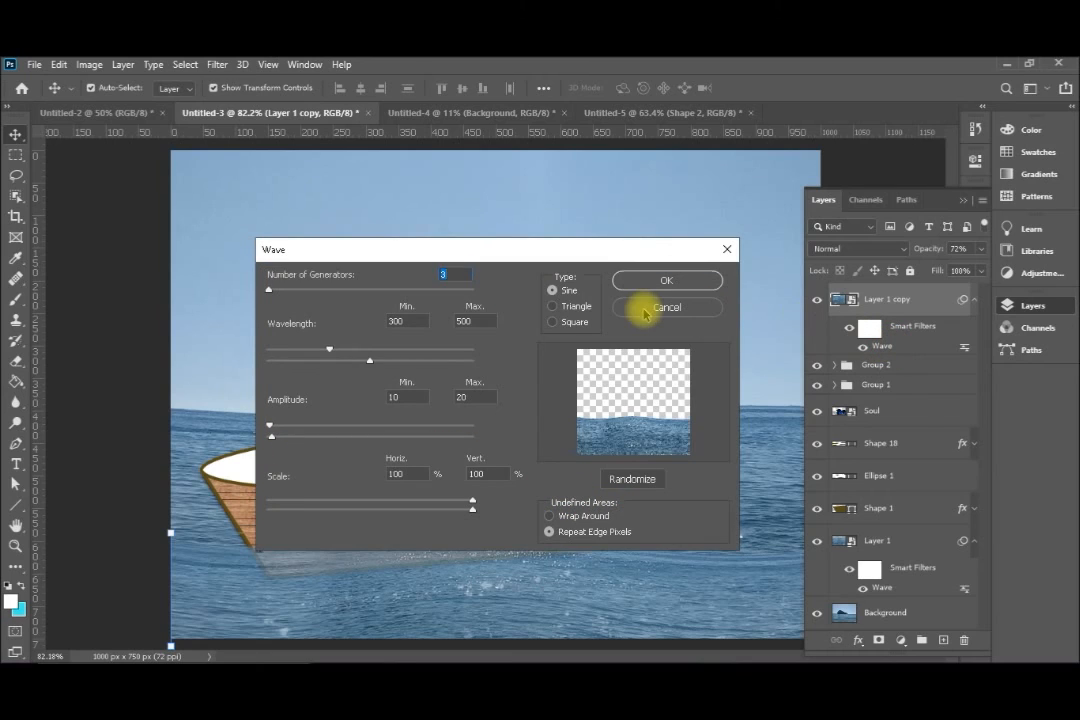
pyautogui.click(553, 306)
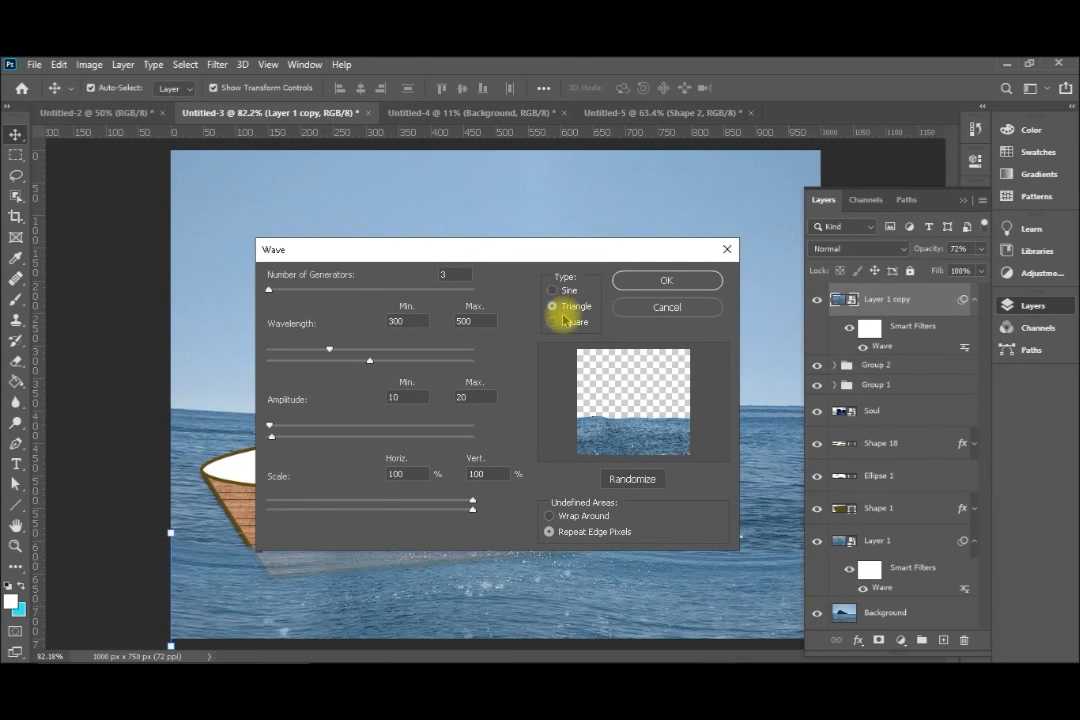
pyautogui.doubleClick(462, 397)
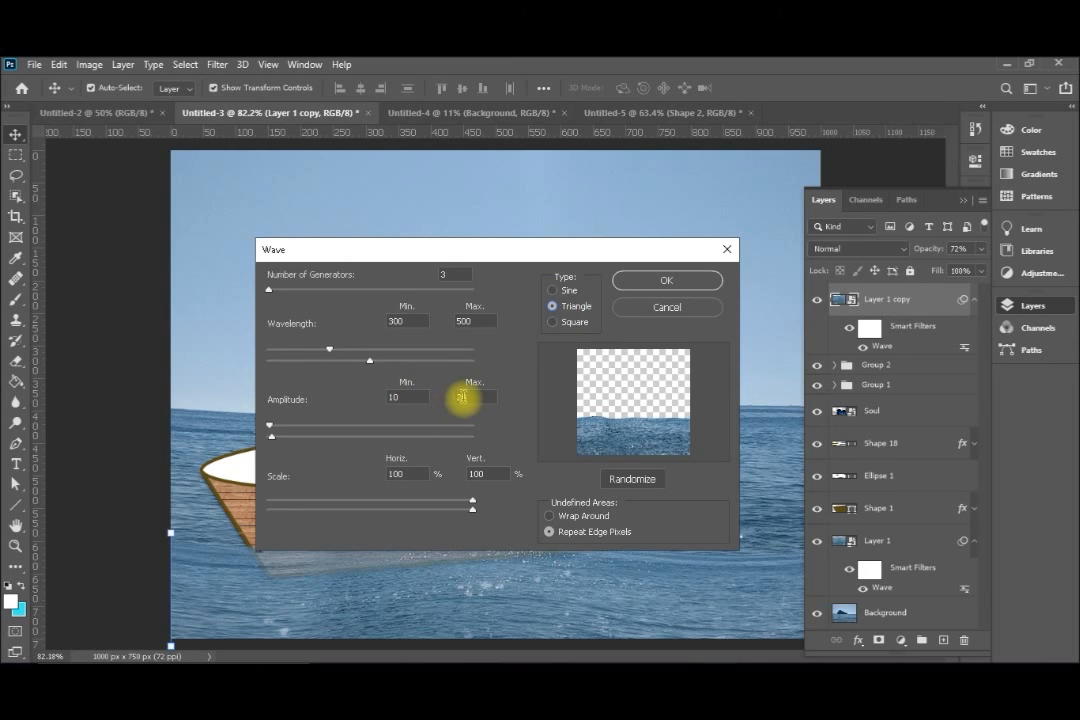
pyautogui.write('10')
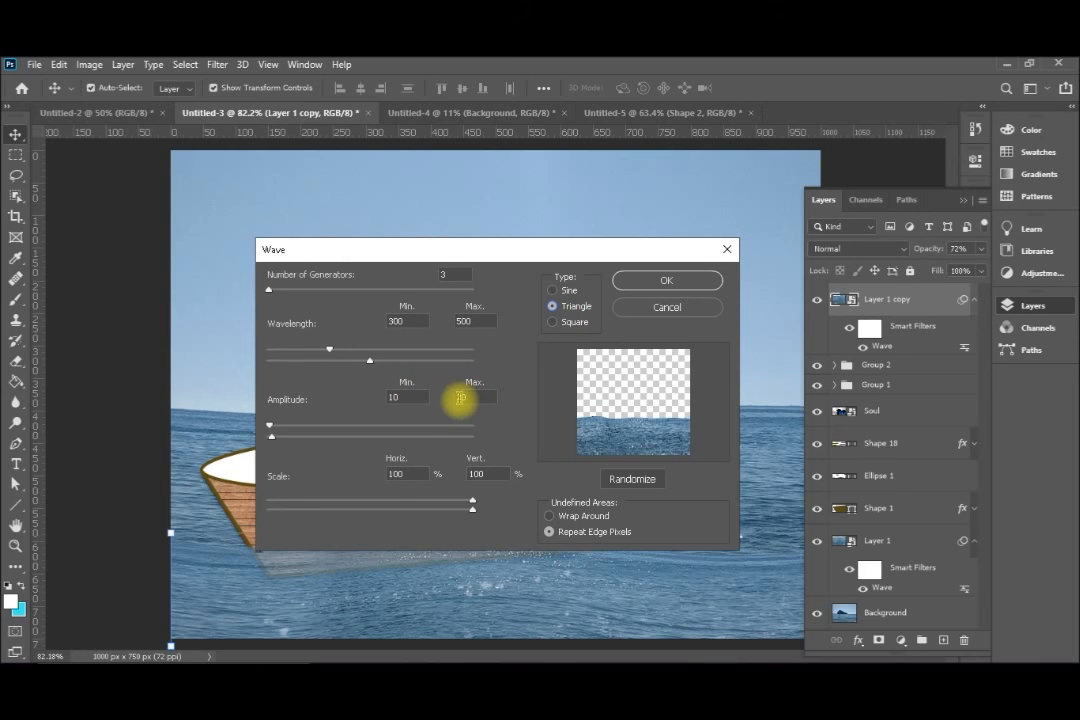
pyautogui.write('1')
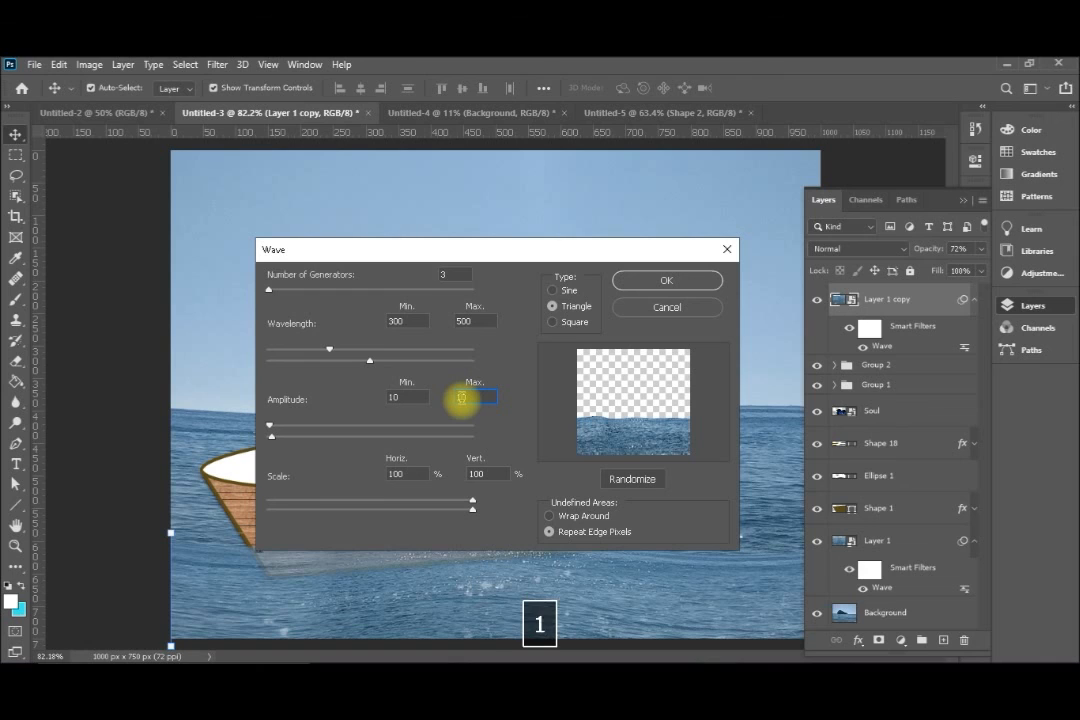
pyautogui.write('000')
pyautogui.press('BackSpace')
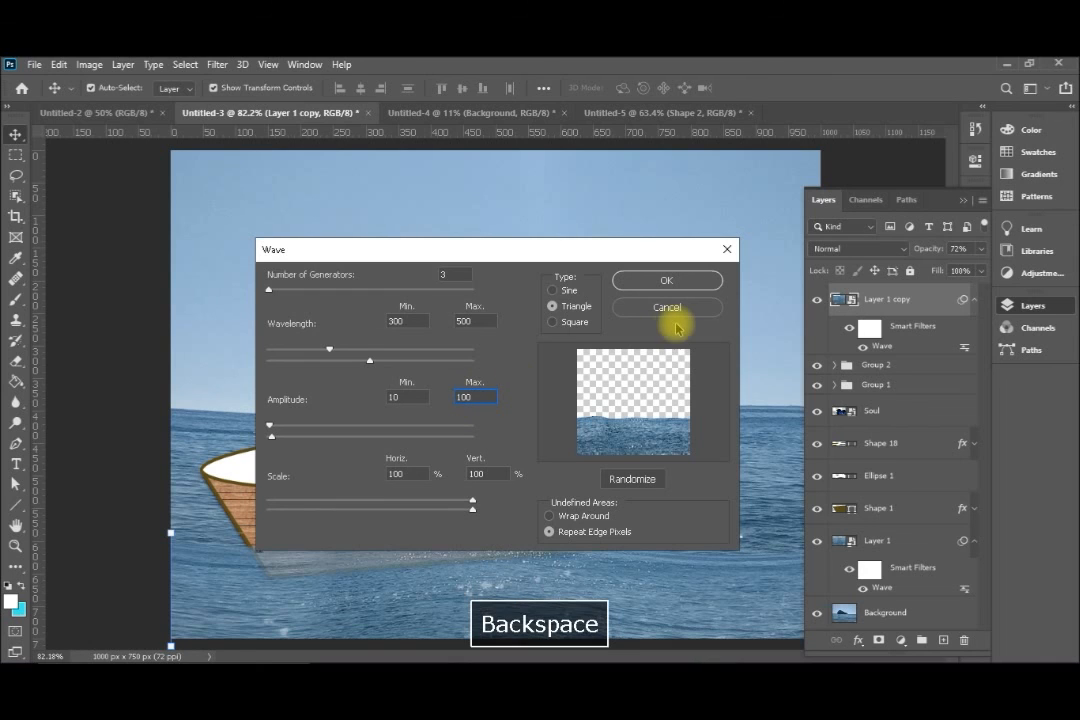
pyautogui.click(672, 282)
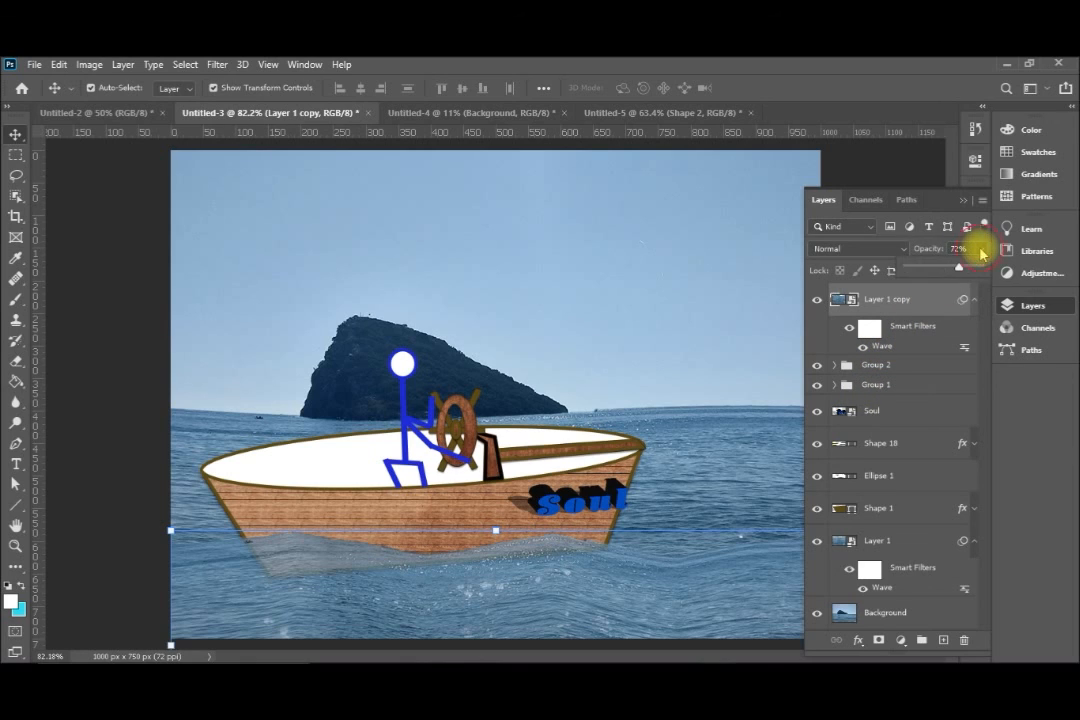
pyautogui.moveTo(960, 269); pyautogui.dragTo(985, 271)
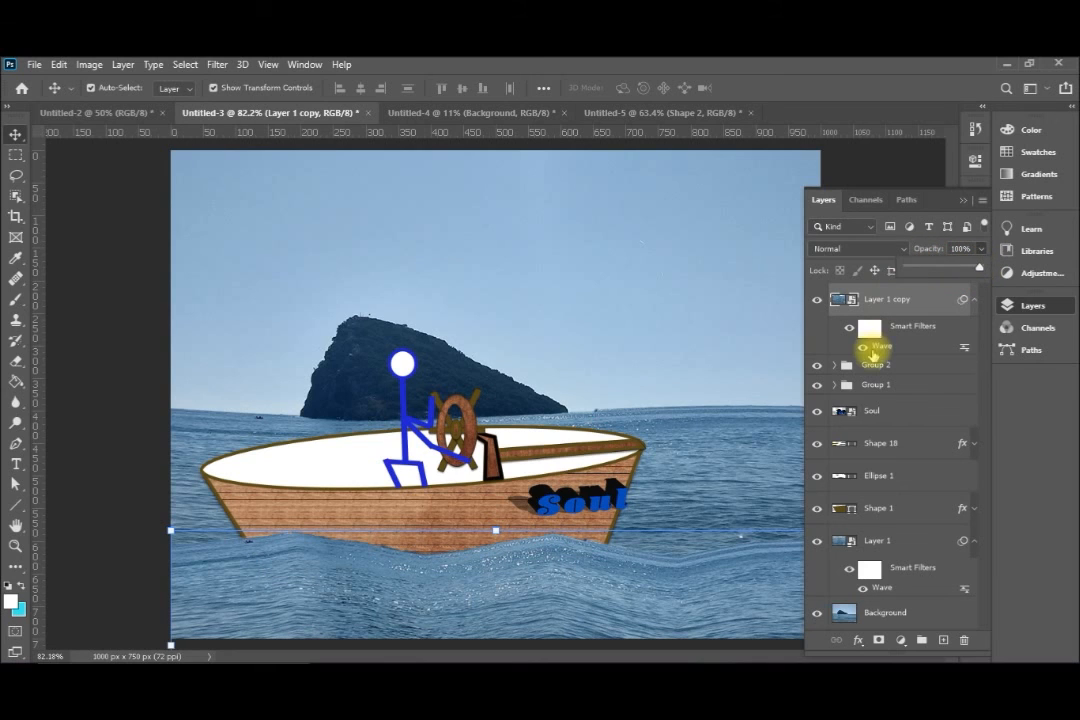
# Lower the minimum wavelength in Layer 1 copy's Wave filter and apply the change
pyautogui.doubleClick(878, 347)
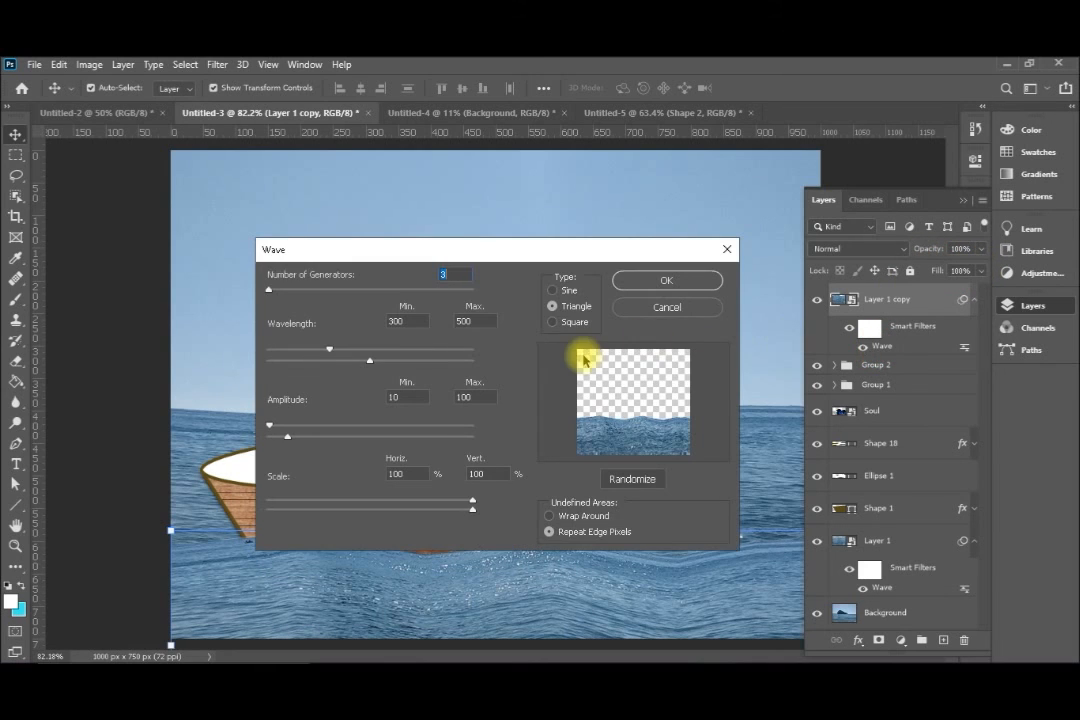
pyautogui.click(409, 320)
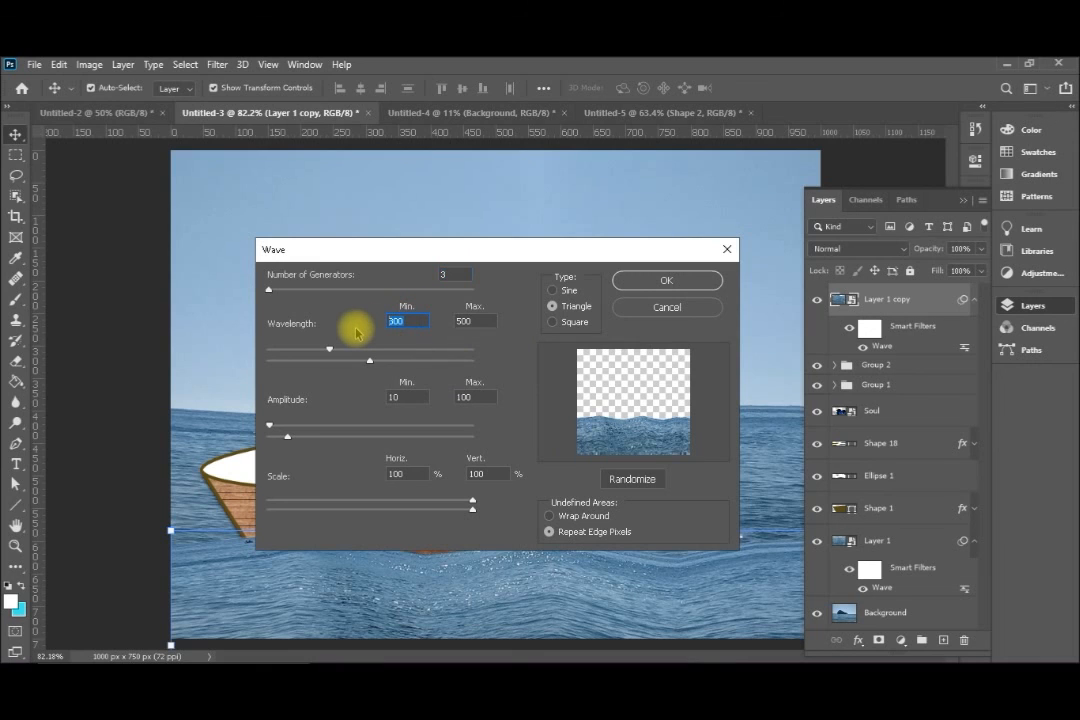
pyautogui.write('10')
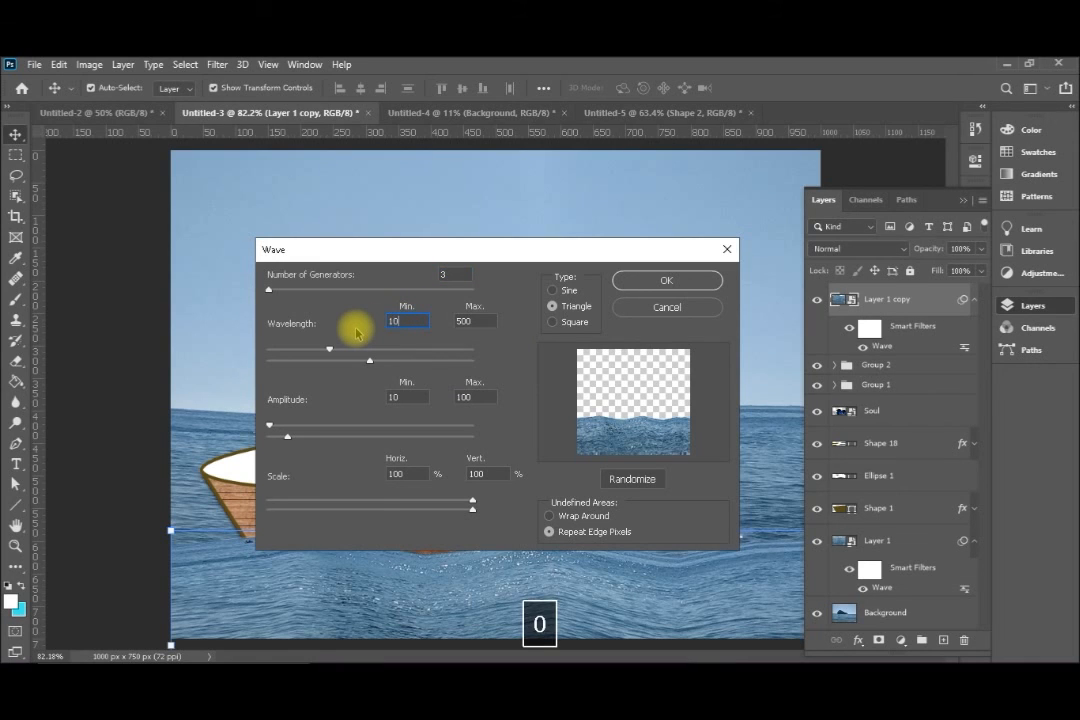
pyautogui.click(652, 280)
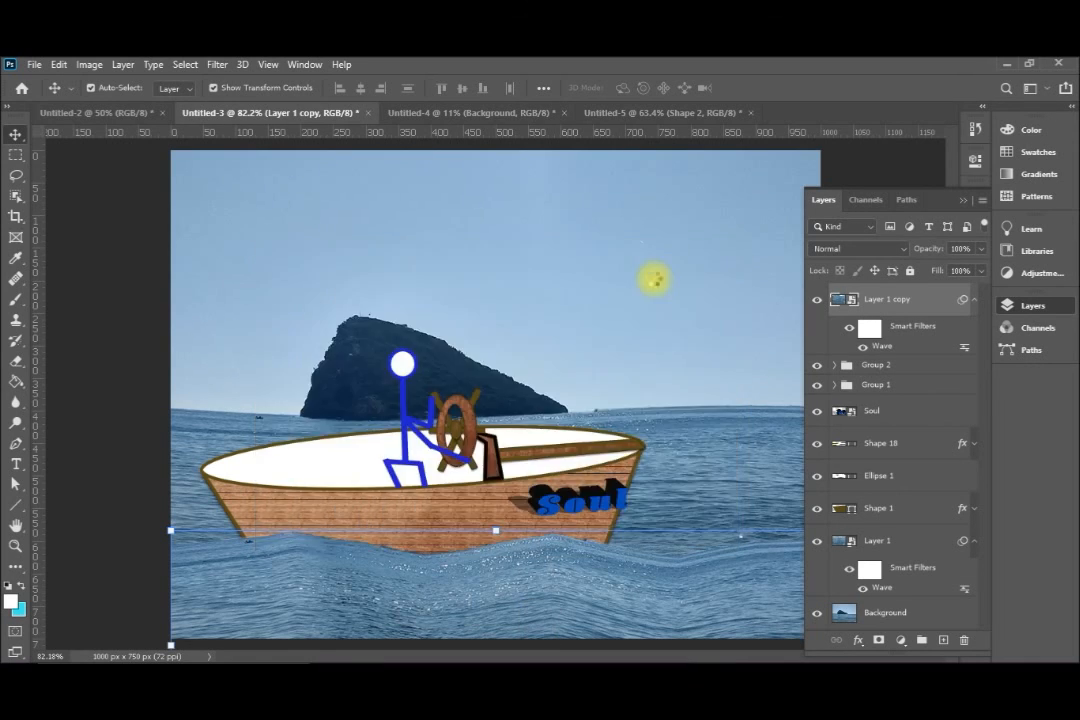